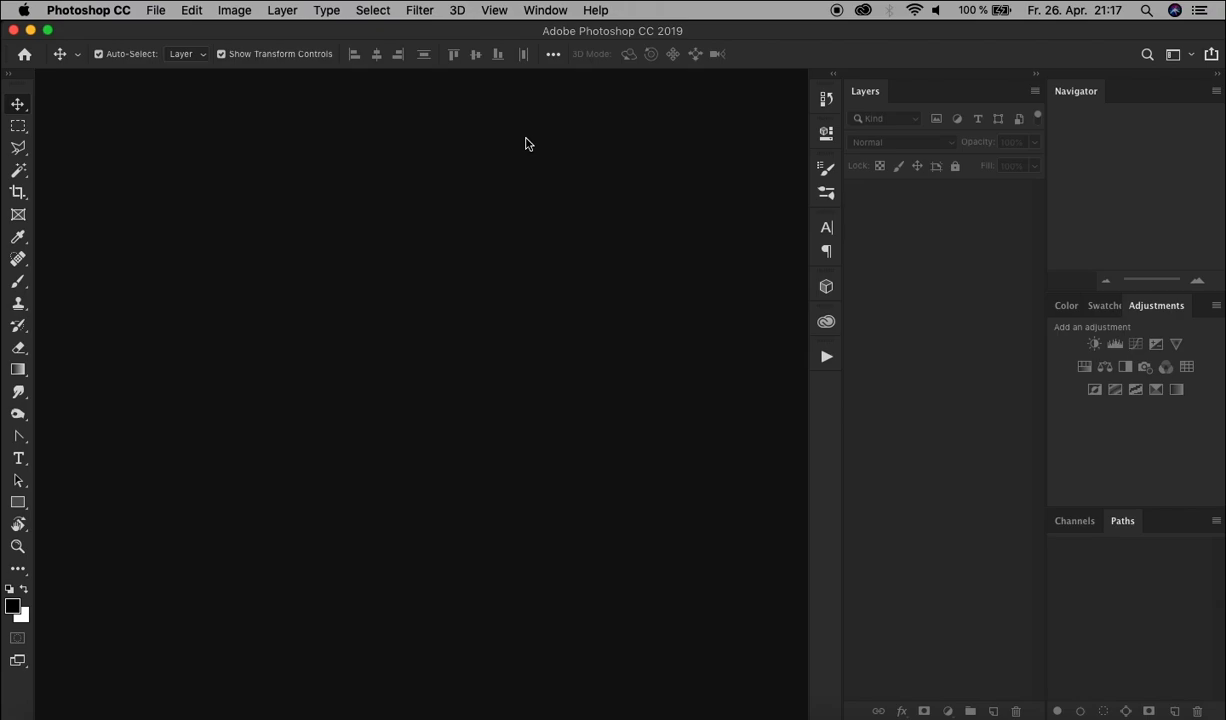
Create a new document 800 pixels wide and 600 pixels high.
left_click(155, 14)
left_click(161, 32)
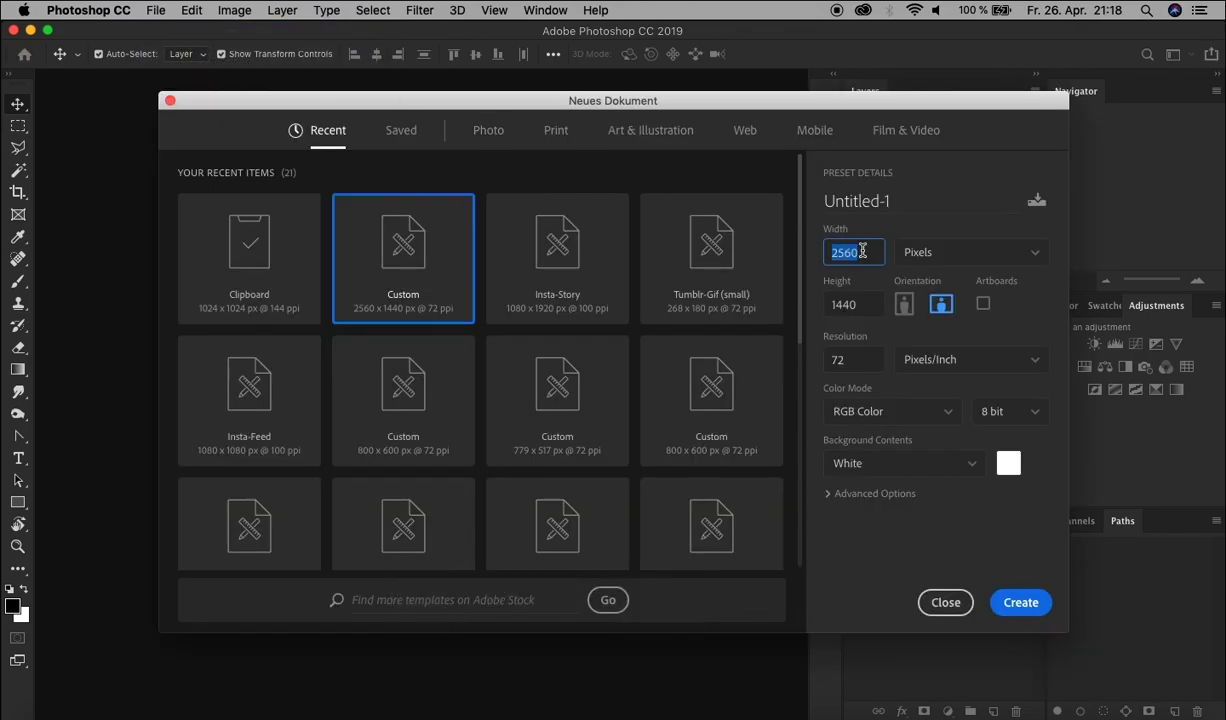
type("8")
key("Tab")
type("6")
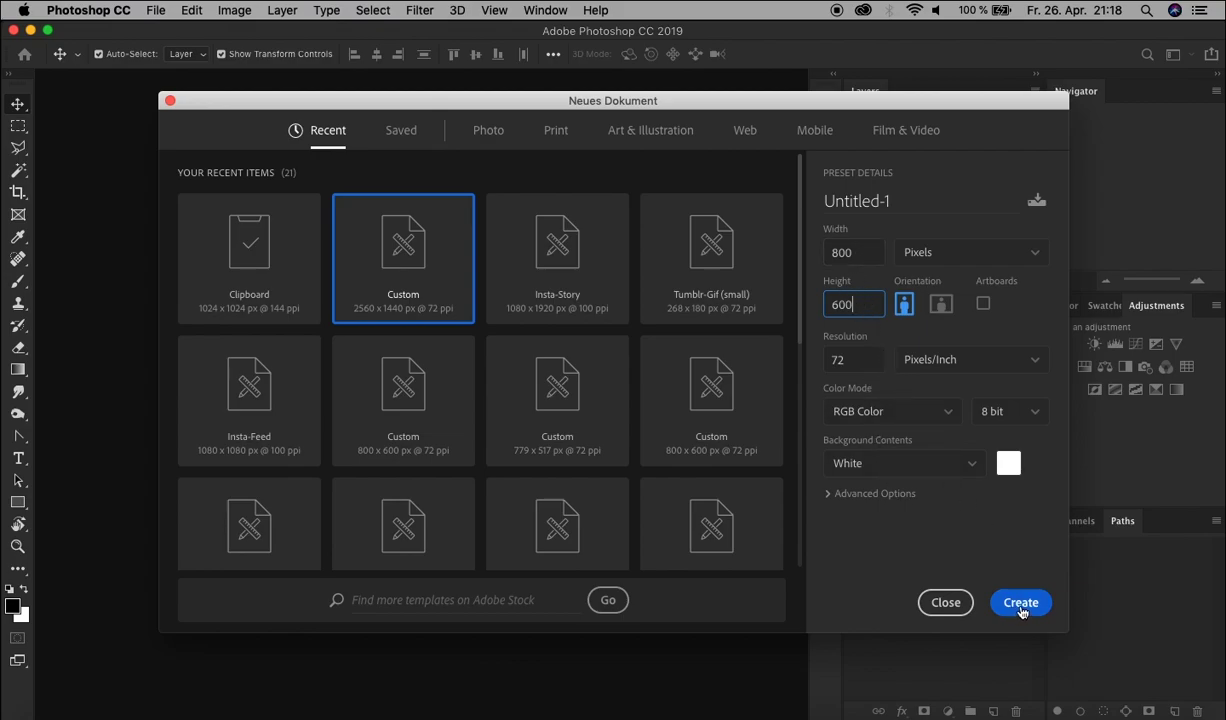
left_click(1021, 602)
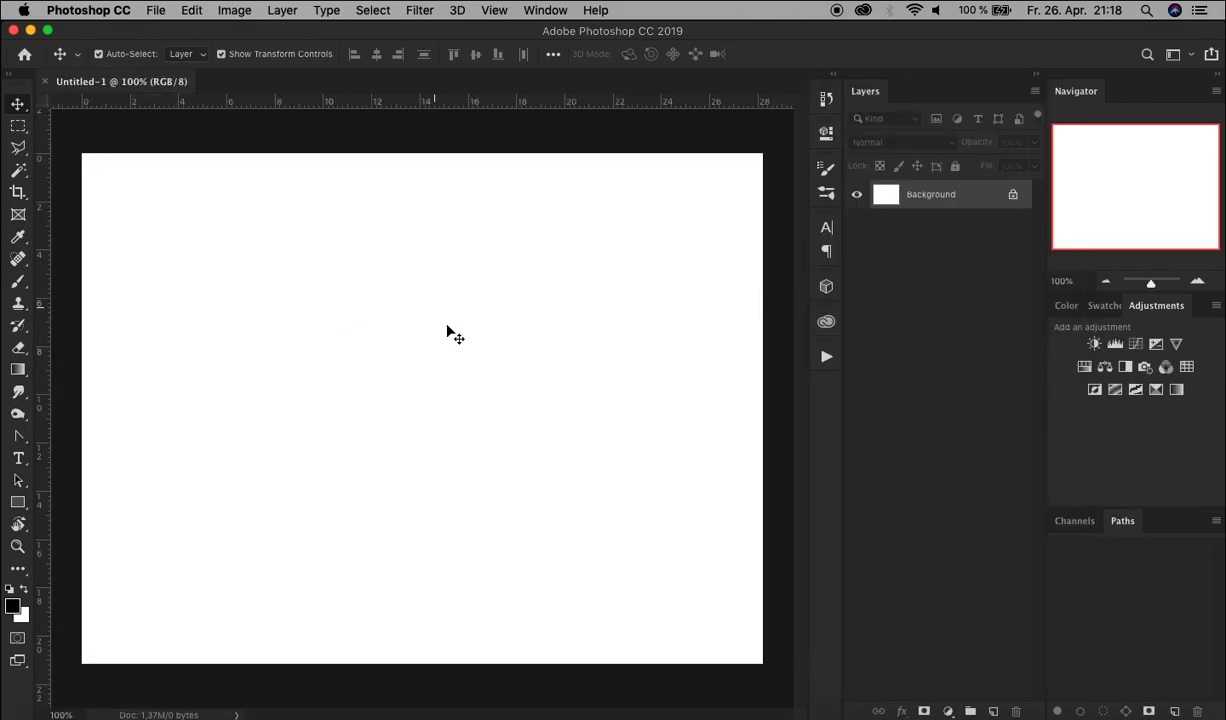
Set the Type tool's font to Avengeance Heroic Avenger Regular at a size of 200 pt.
left_click(18, 459)
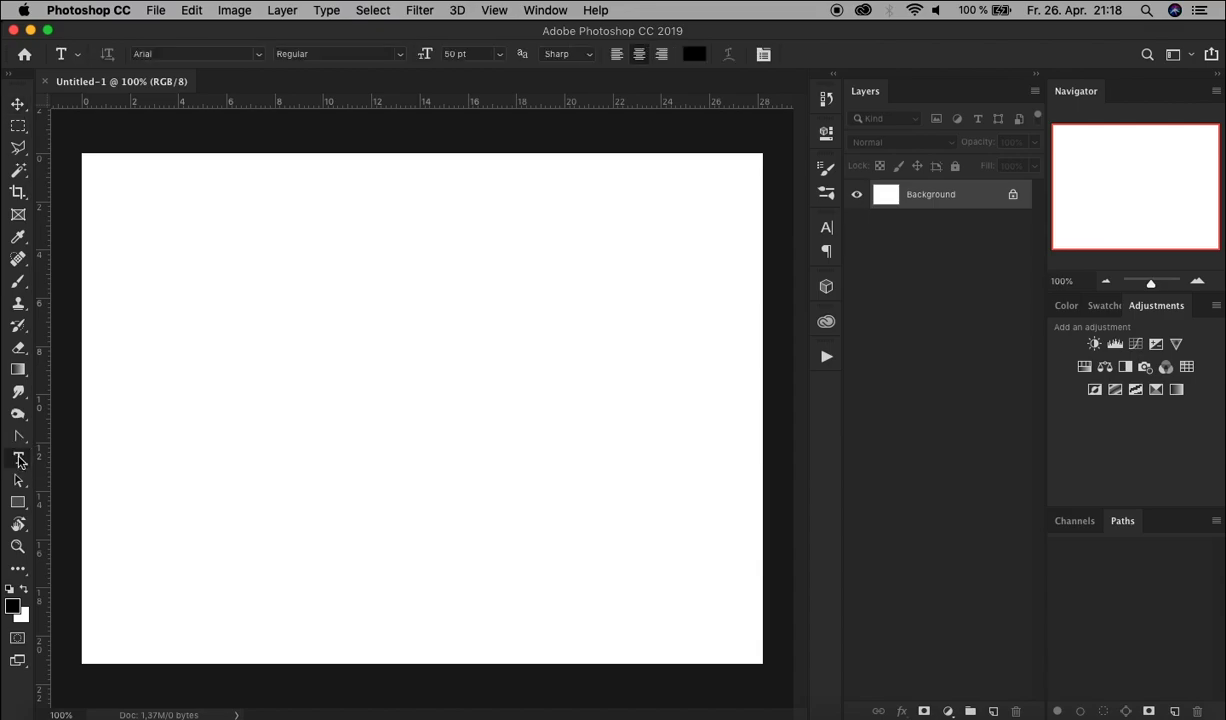
left_click(221, 53)
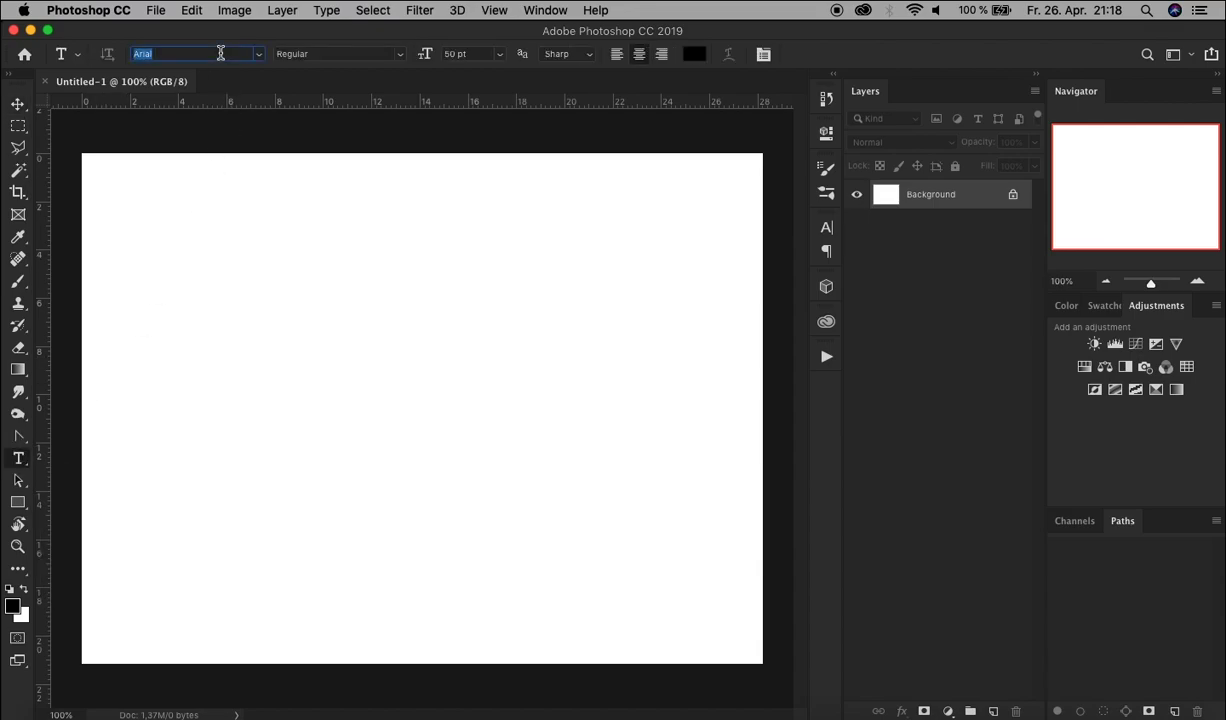
type("av")
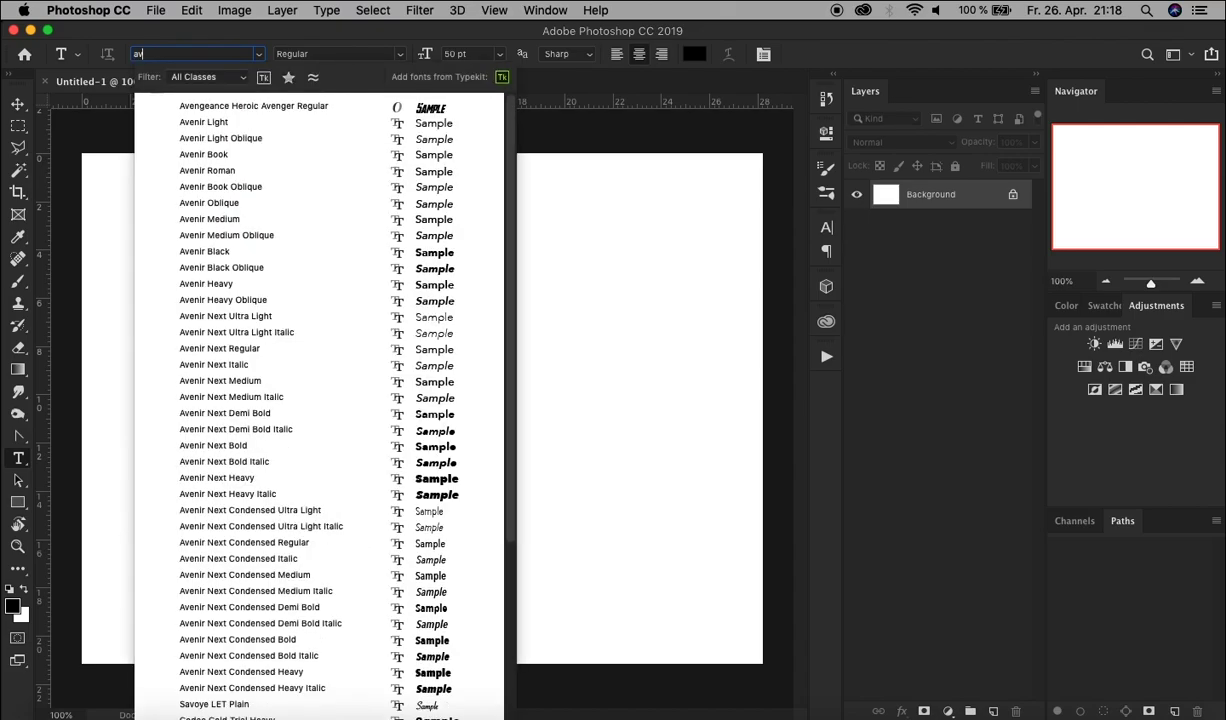
type("en")
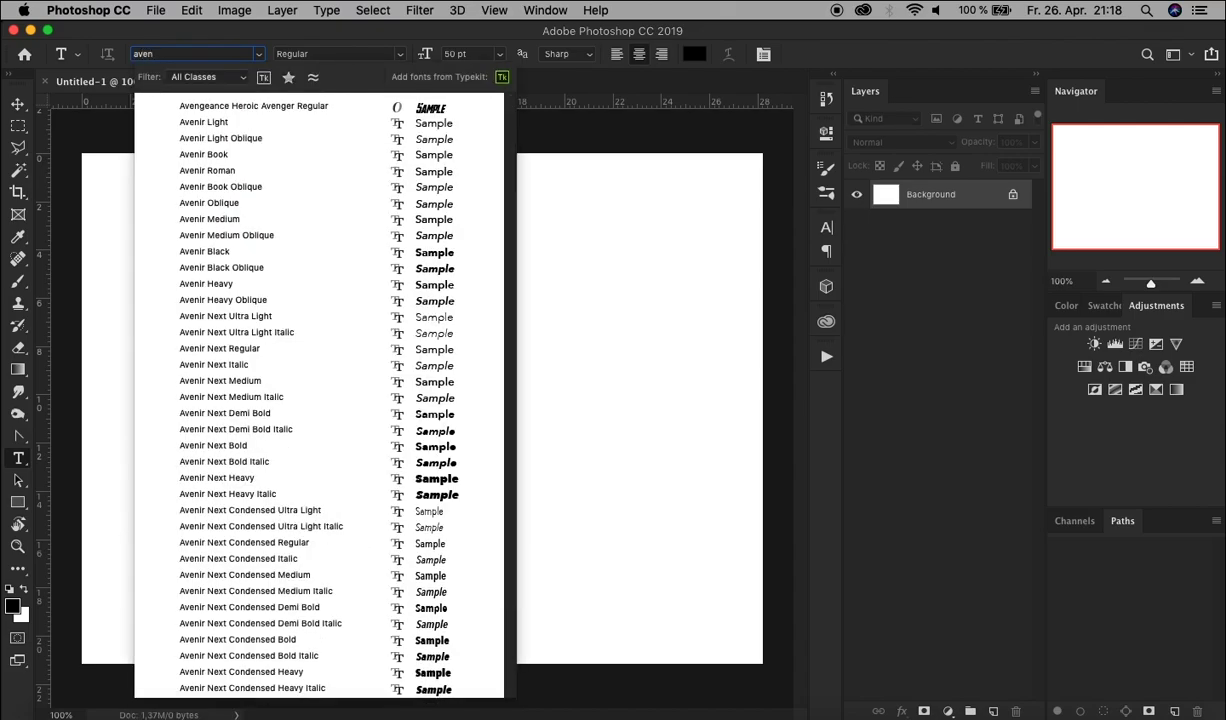
type("g")
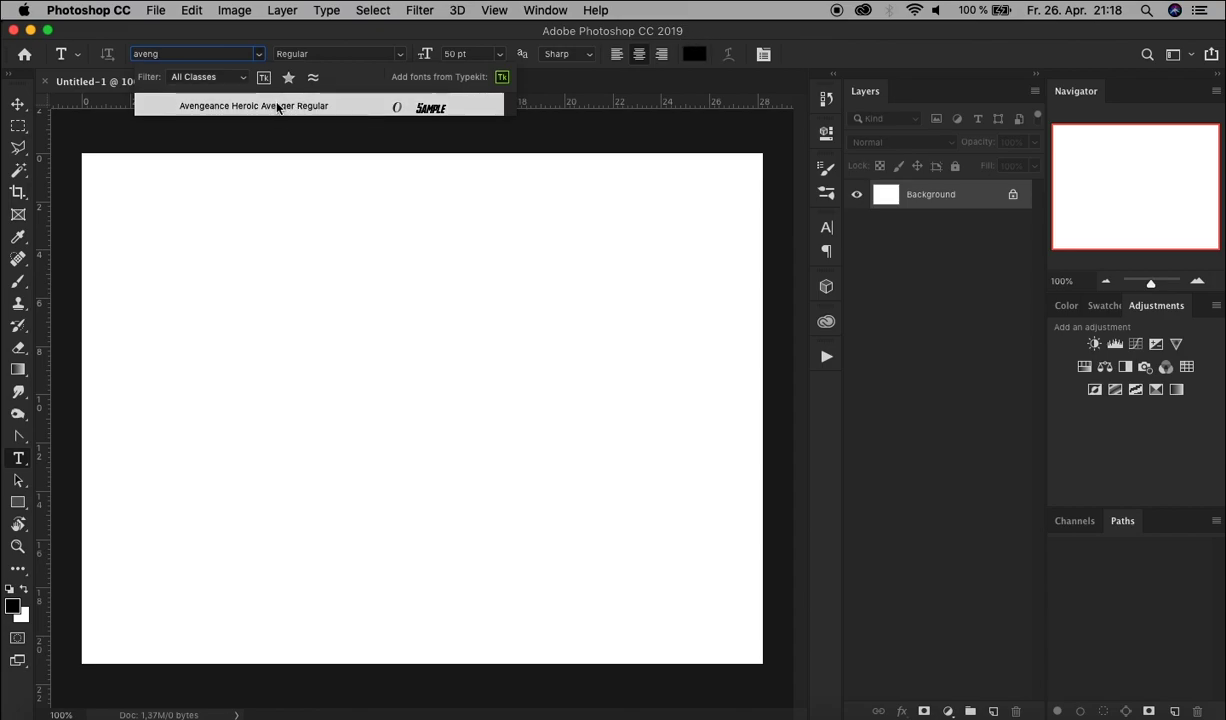
left_click(279, 109)
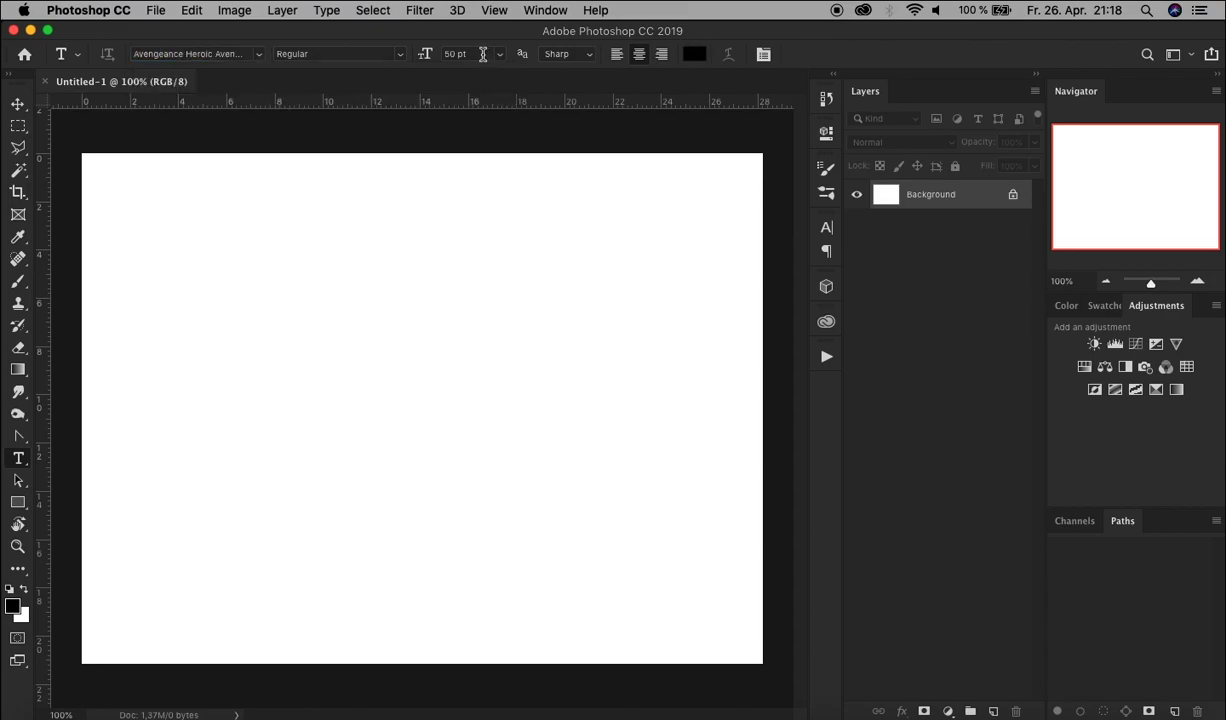
left_click(483, 53)
type("200")
key("Return")
Add the text "Avenger" to the canvas as a new text layer.
left_click(406, 385)
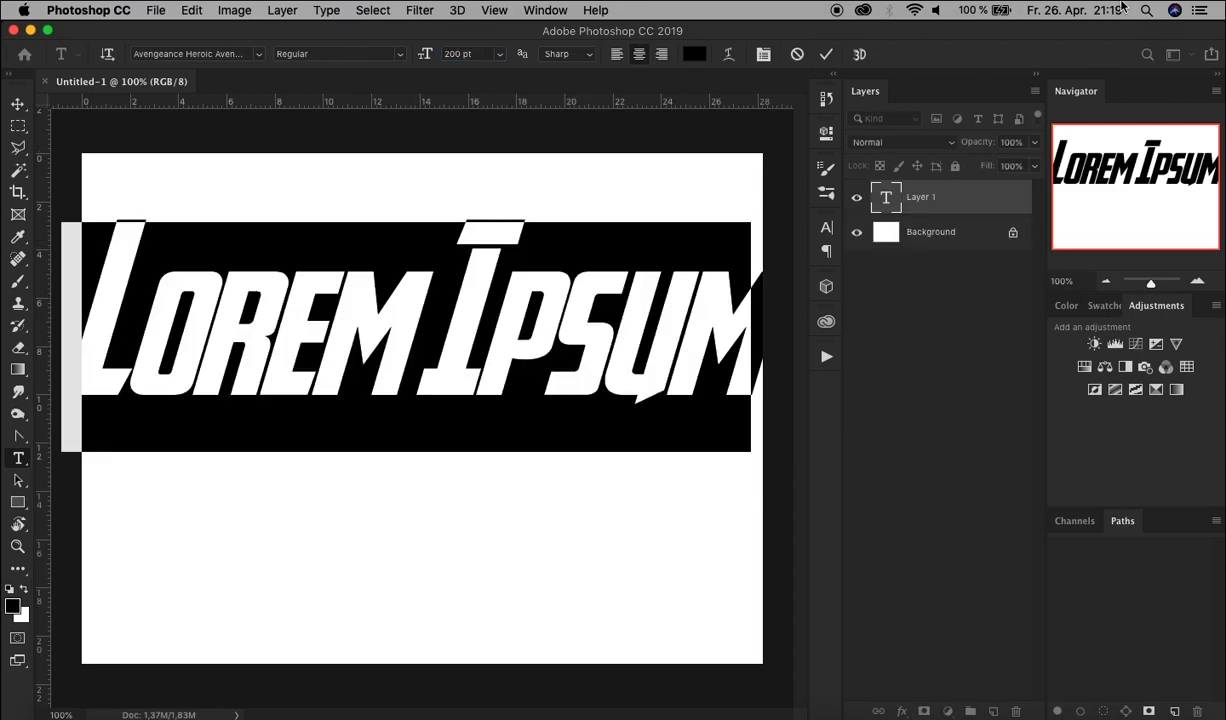
type("AVENG")
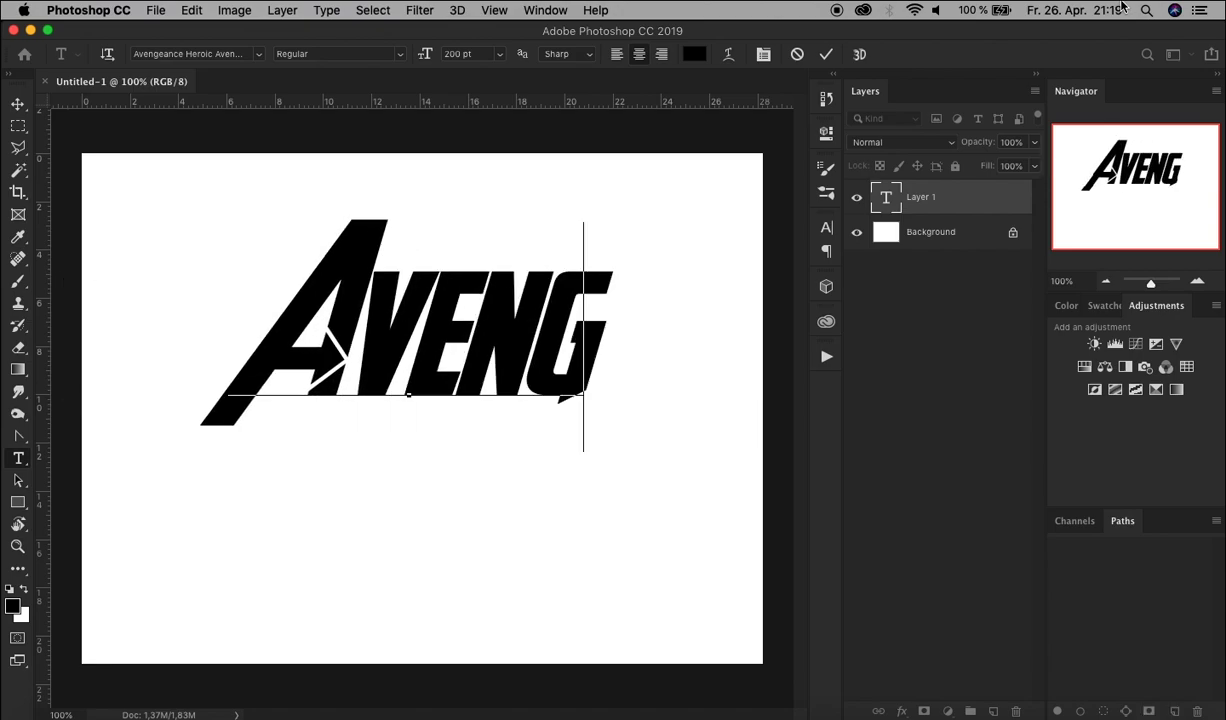
type("ER")
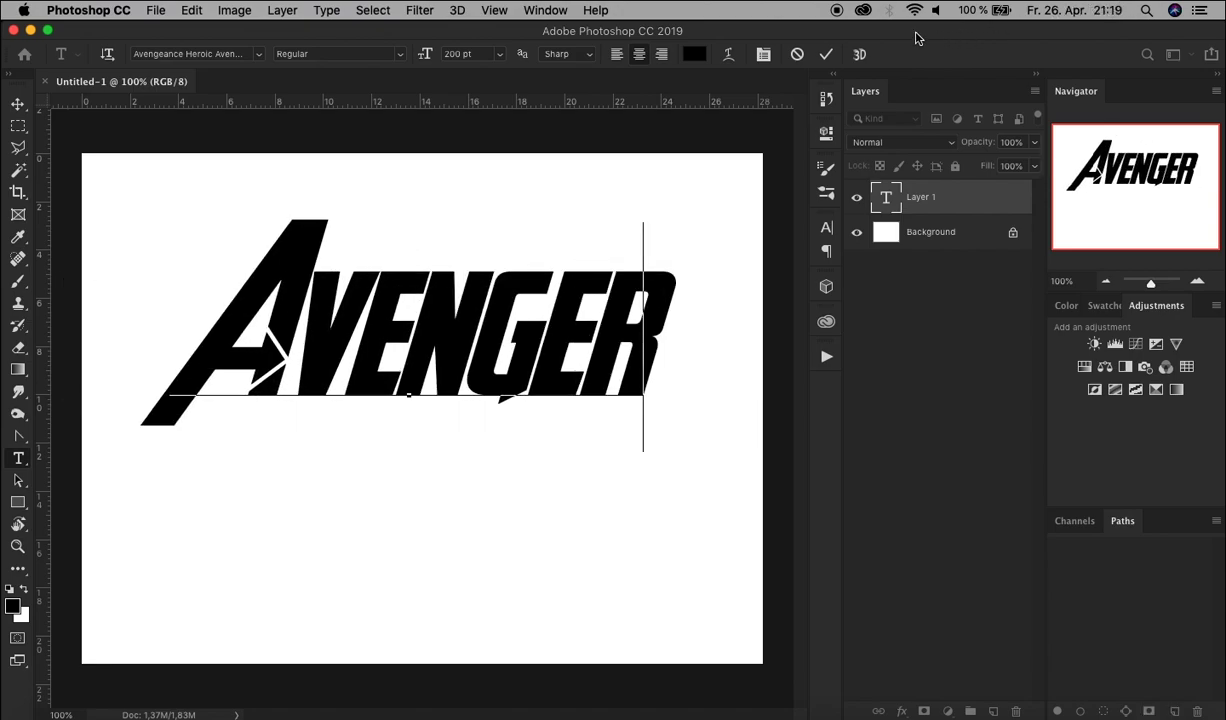
left_click(825, 54)
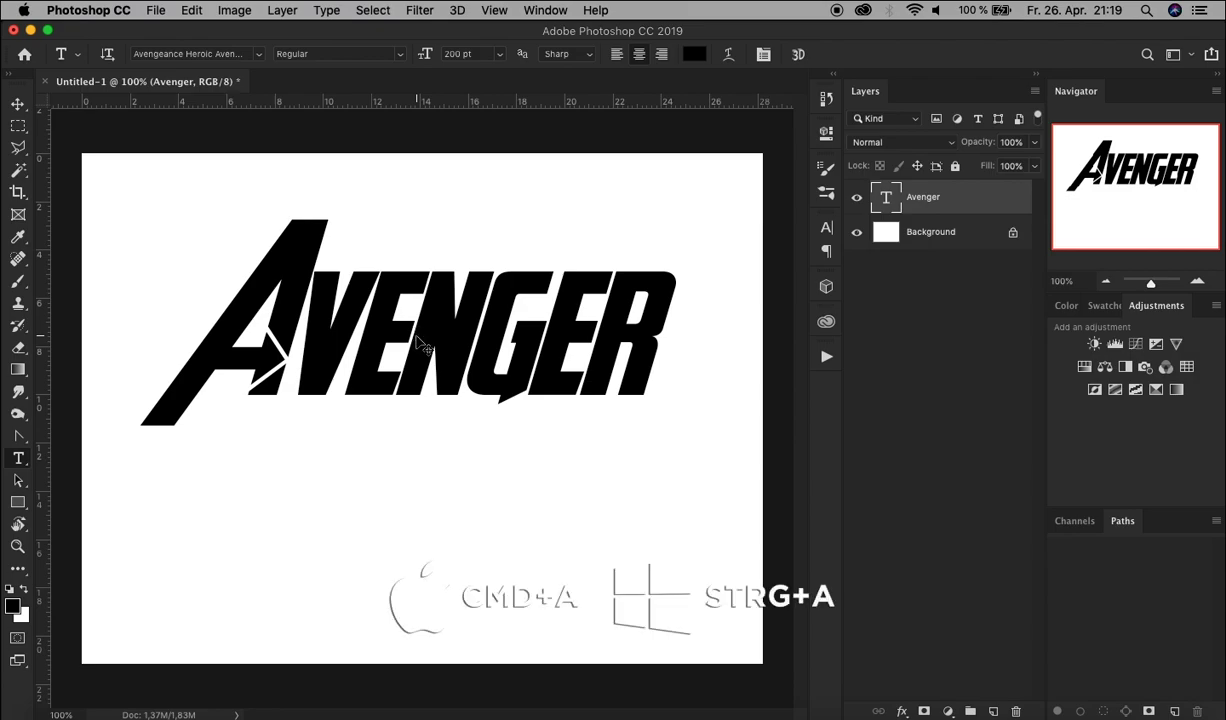
Centre the text layer horizontally and vertically within the whole canvas, and clear the selection.
left_click(370, 12)
left_click(374, 32)
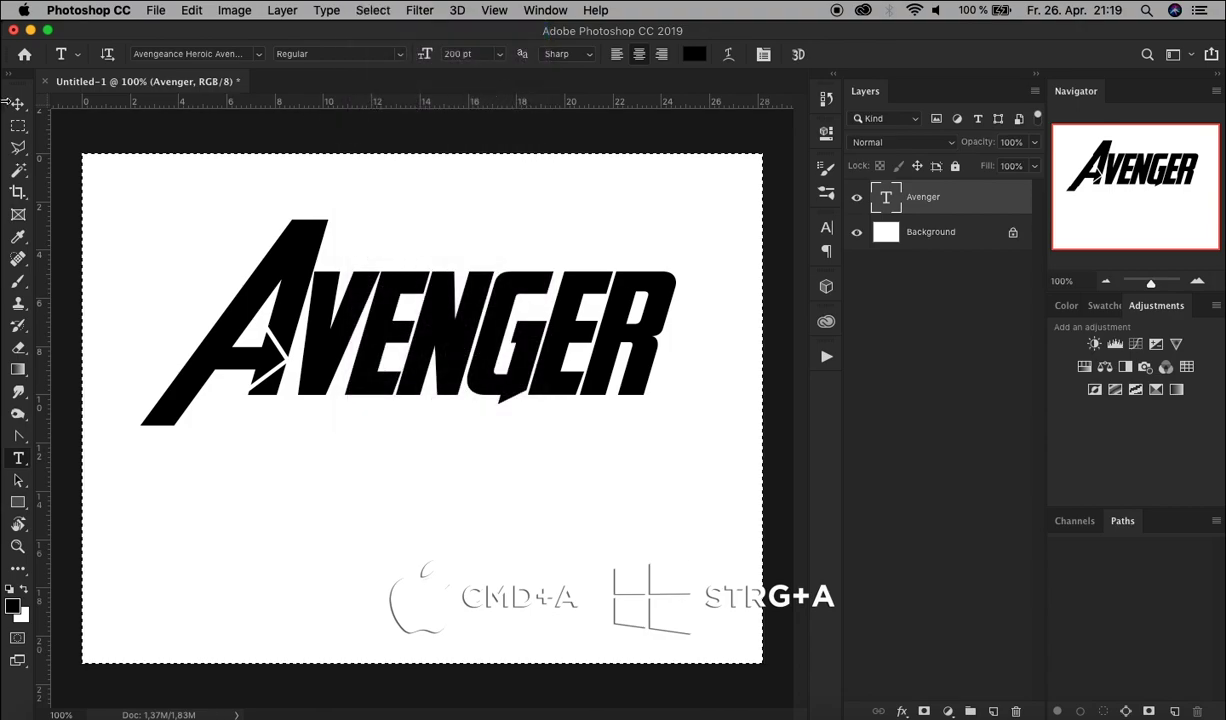
left_click(16, 103)
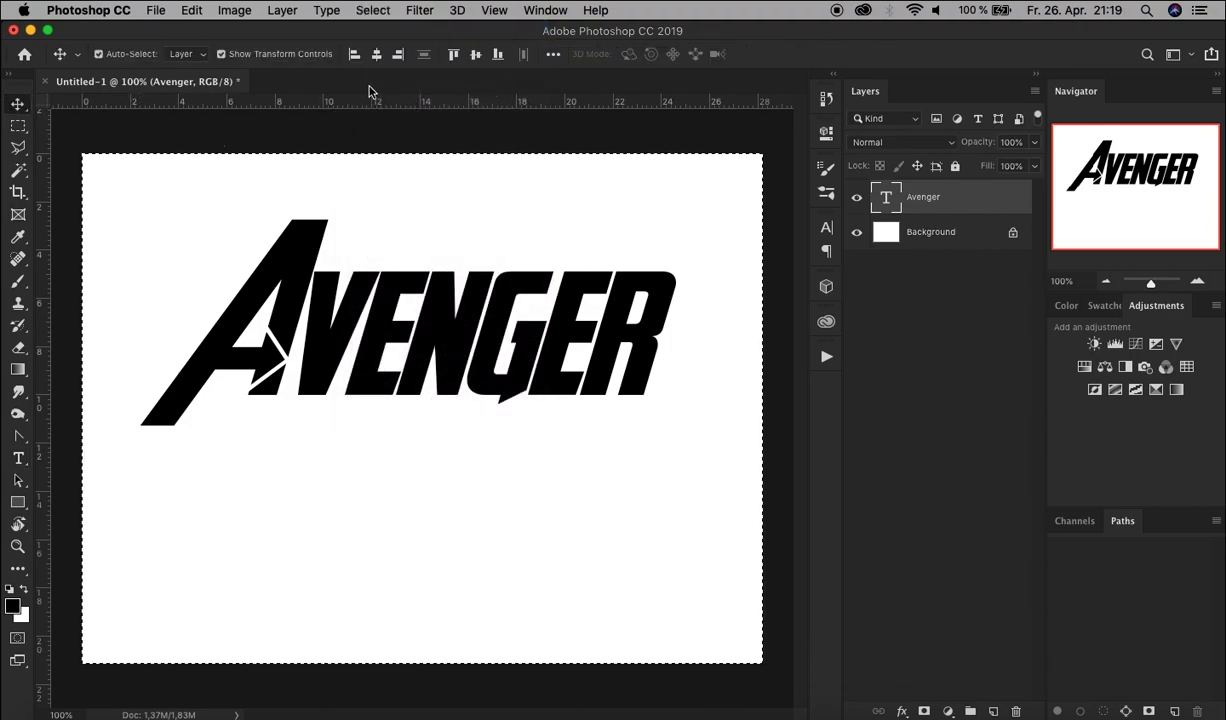
left_click(377, 55)
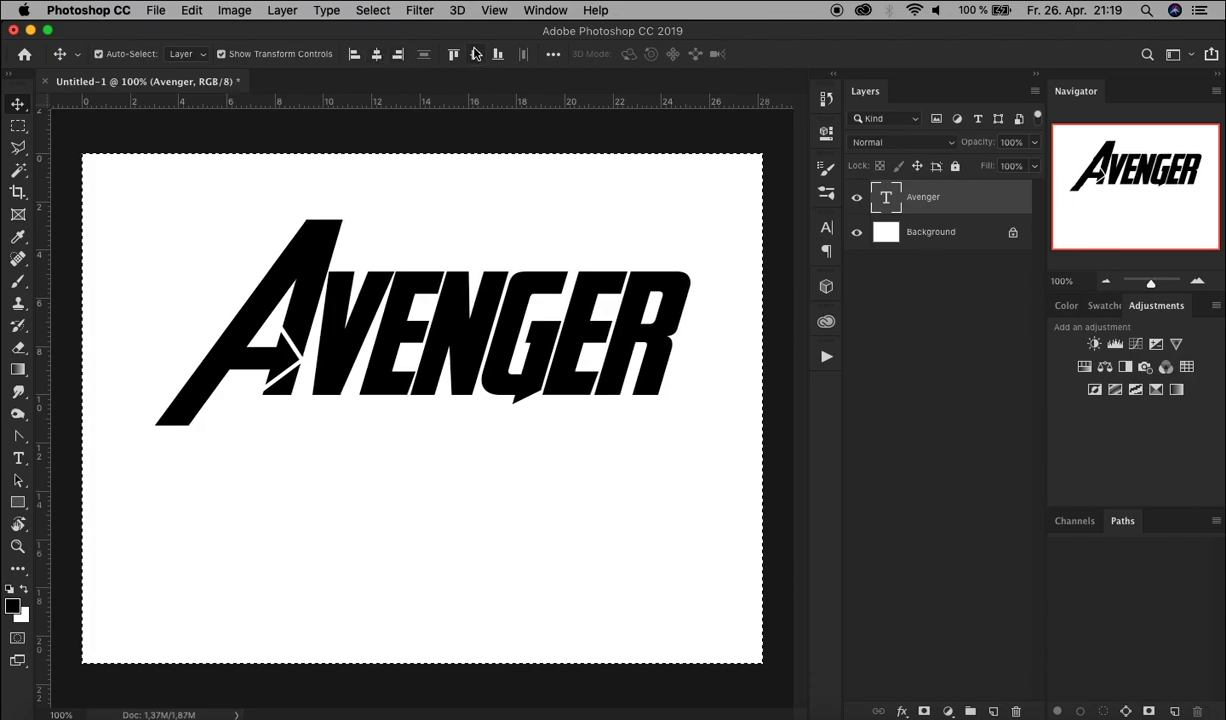
left_click(476, 54)
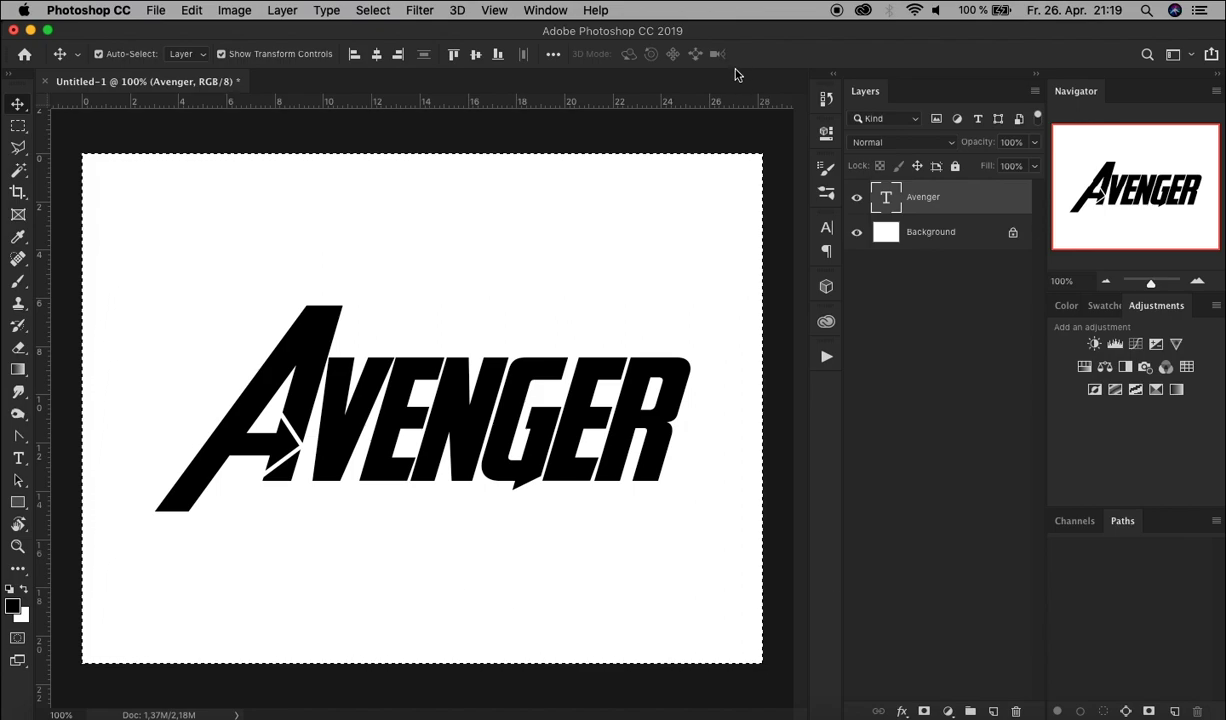
left_click(378, 12)
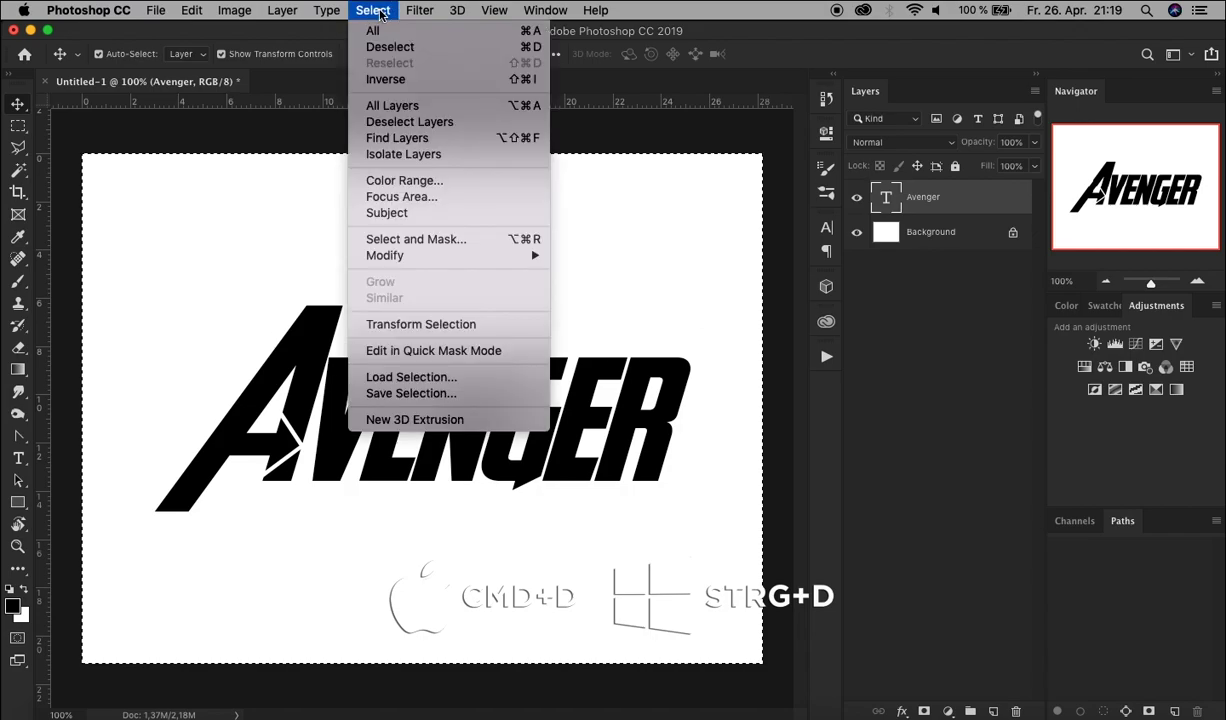
key("super+d")
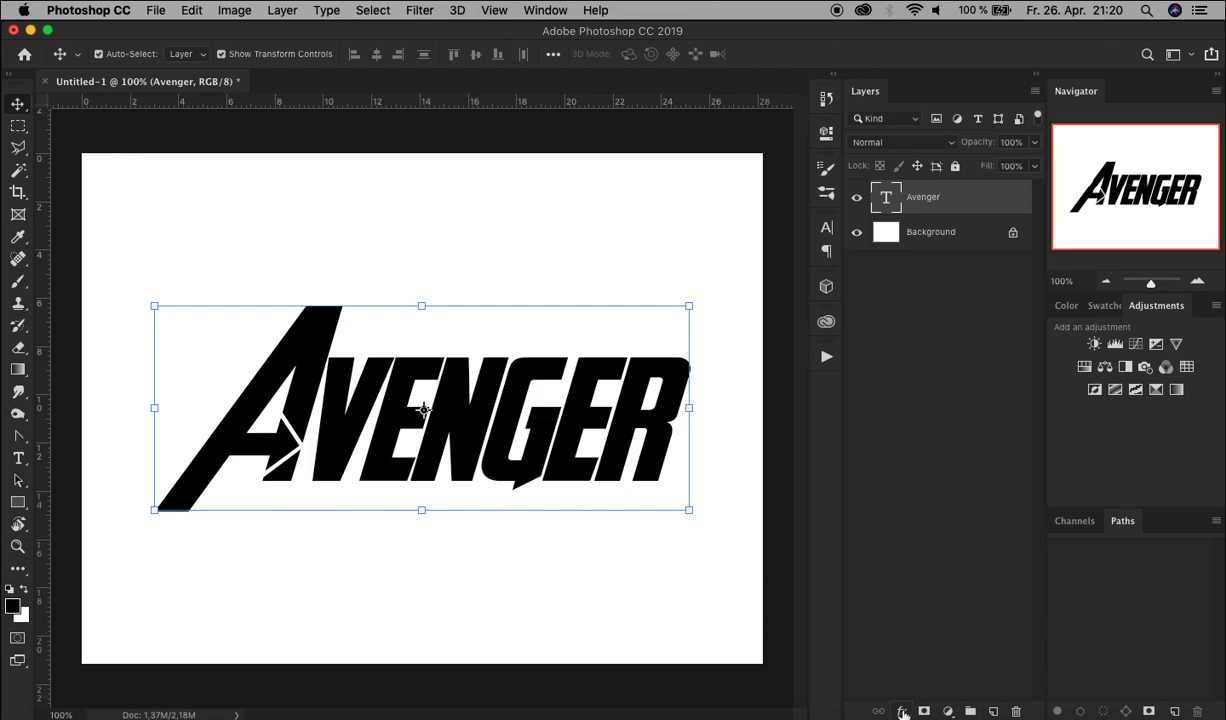
Add a Bevel & Emboss effect to the text layer with a depth of 1000% and a size of 6 px.
left_click(902, 712)
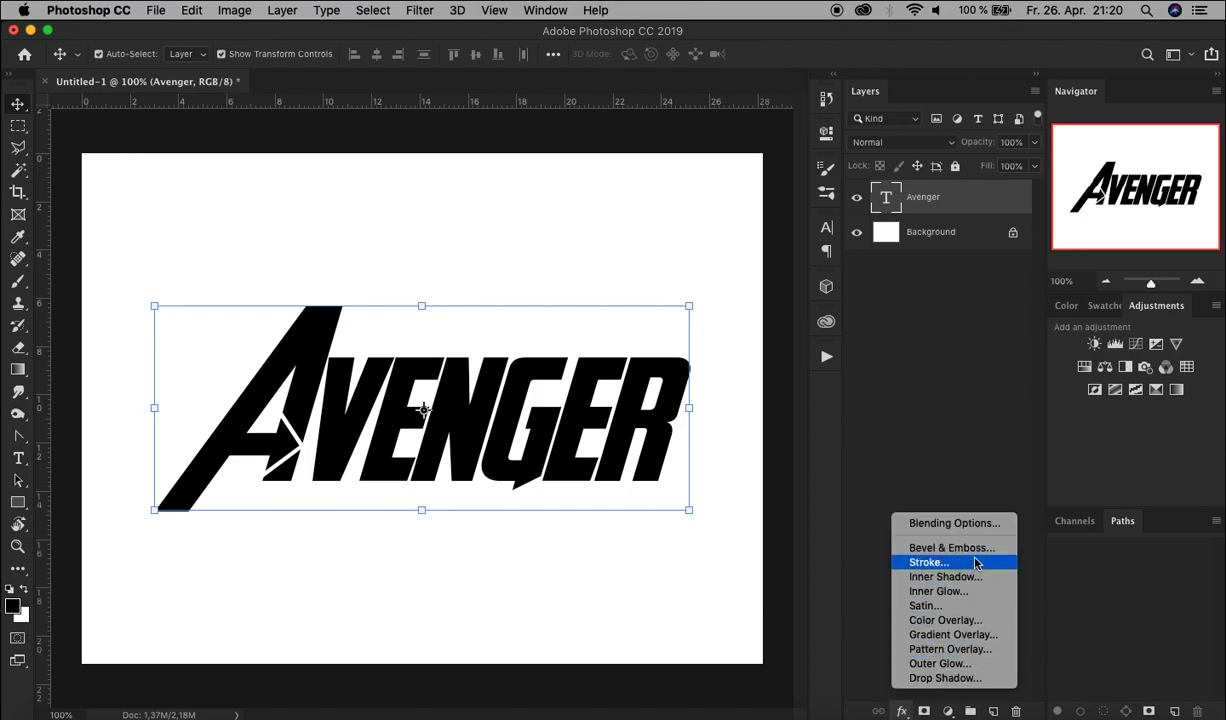
left_click(1005, 550)
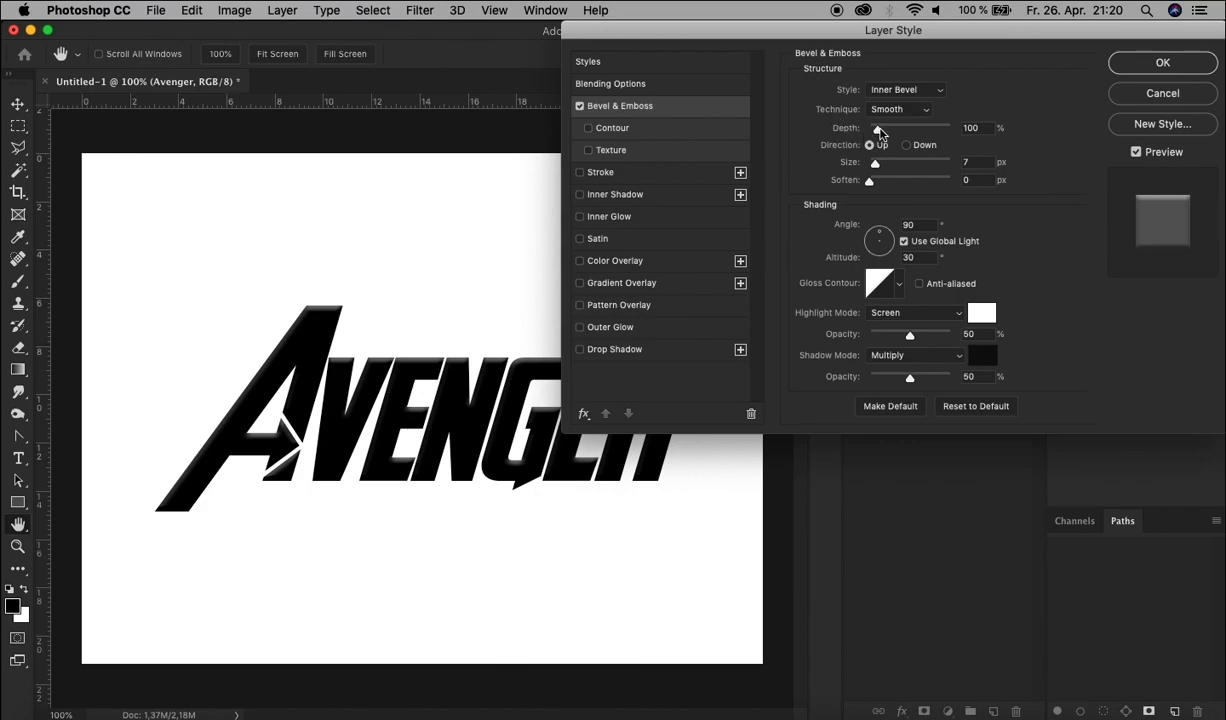
left_click_drag(843, 126, 972, 130)
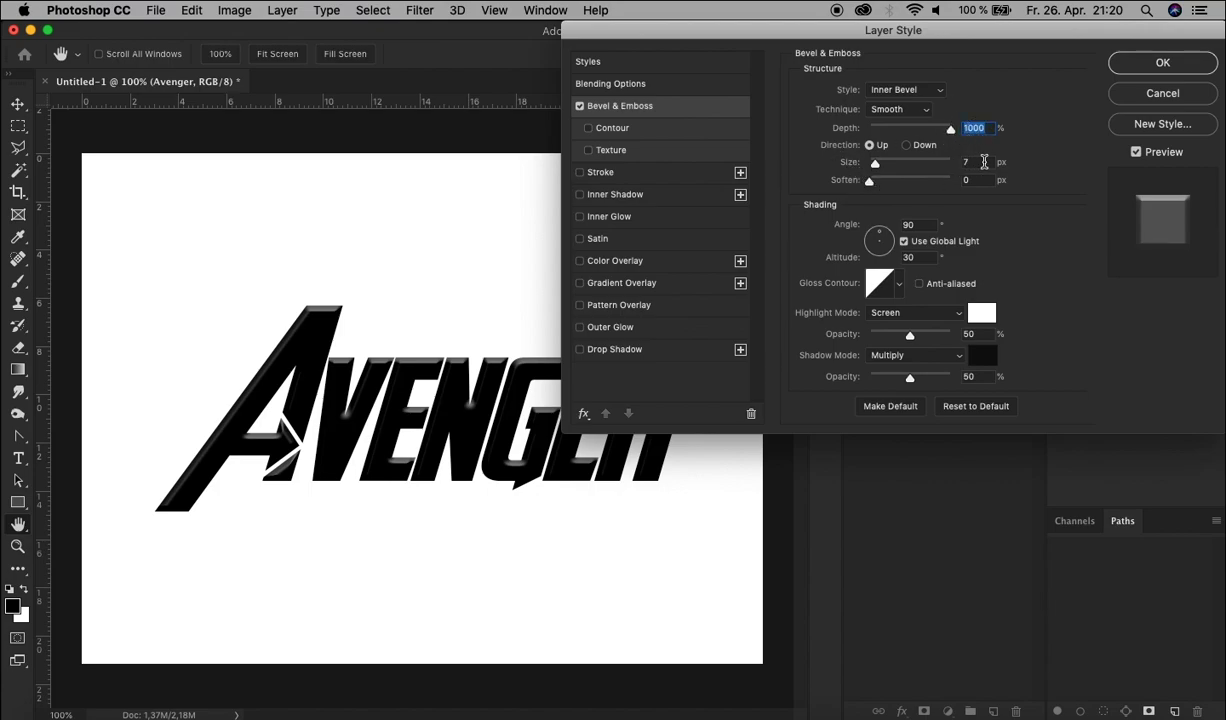
left_click(985, 162)
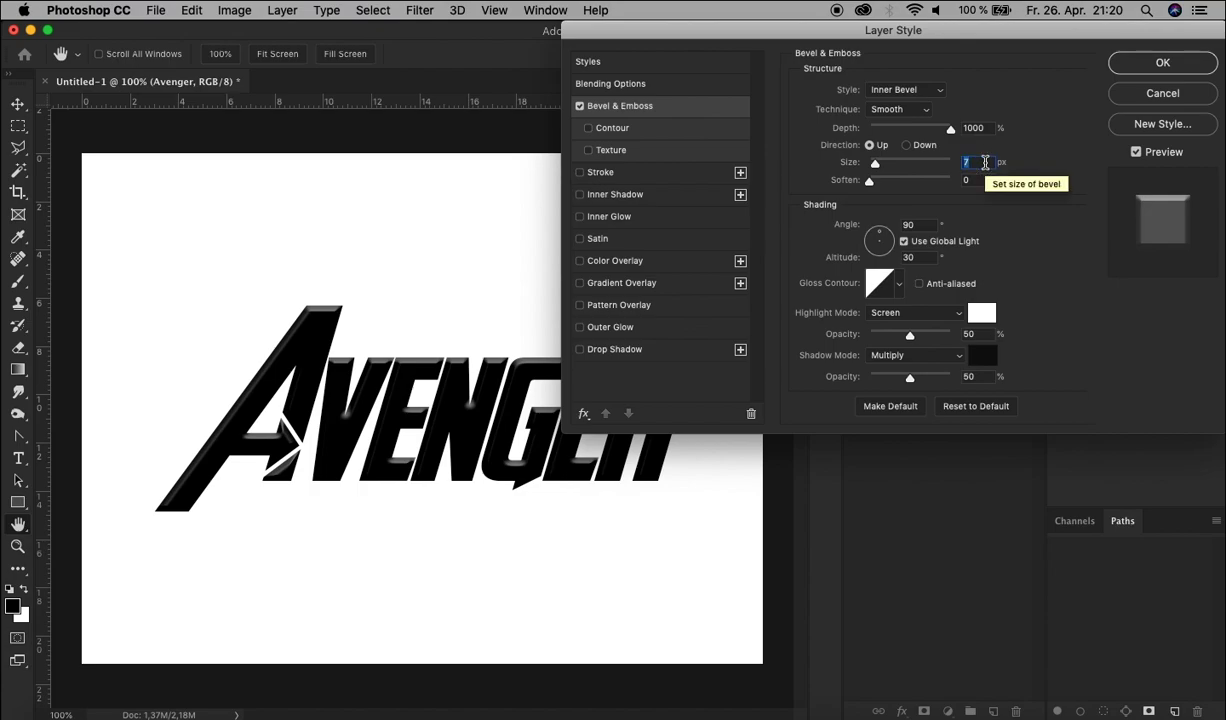
key("Down")
key("Down")
key("Up")
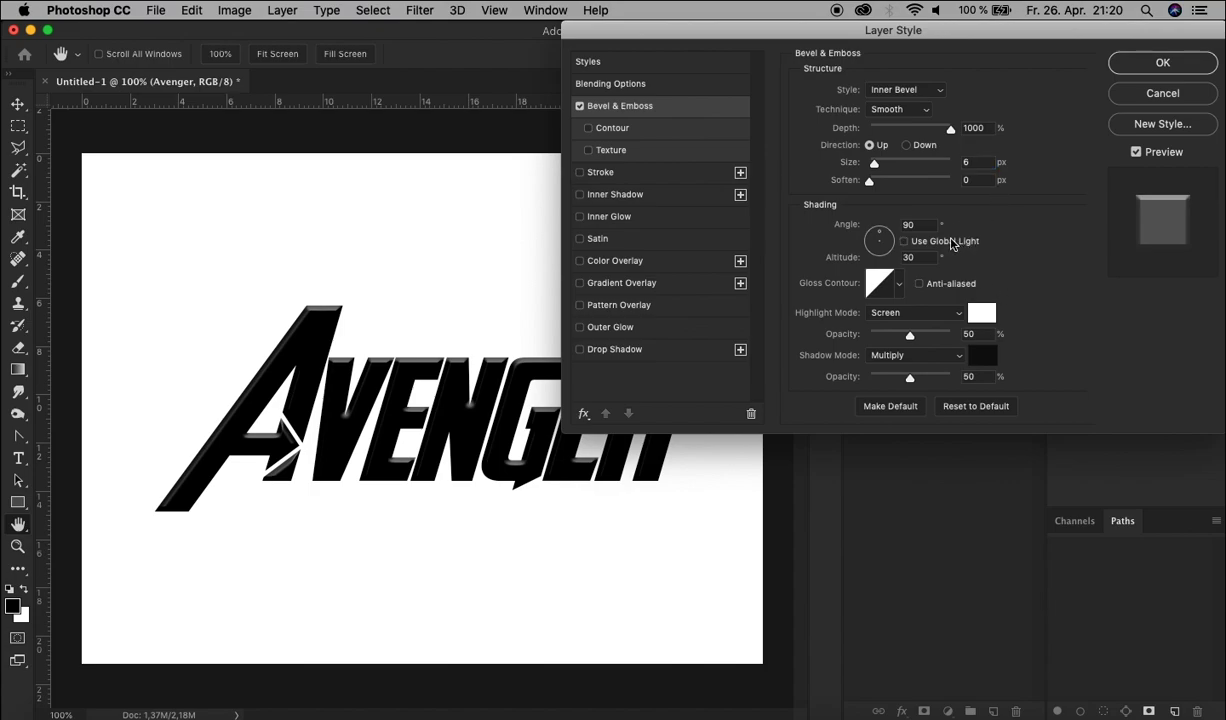
Set the bevel's shading angle to 45° and its altitude to 50°, with global light turned off.
left_click(912, 225)
type("45")
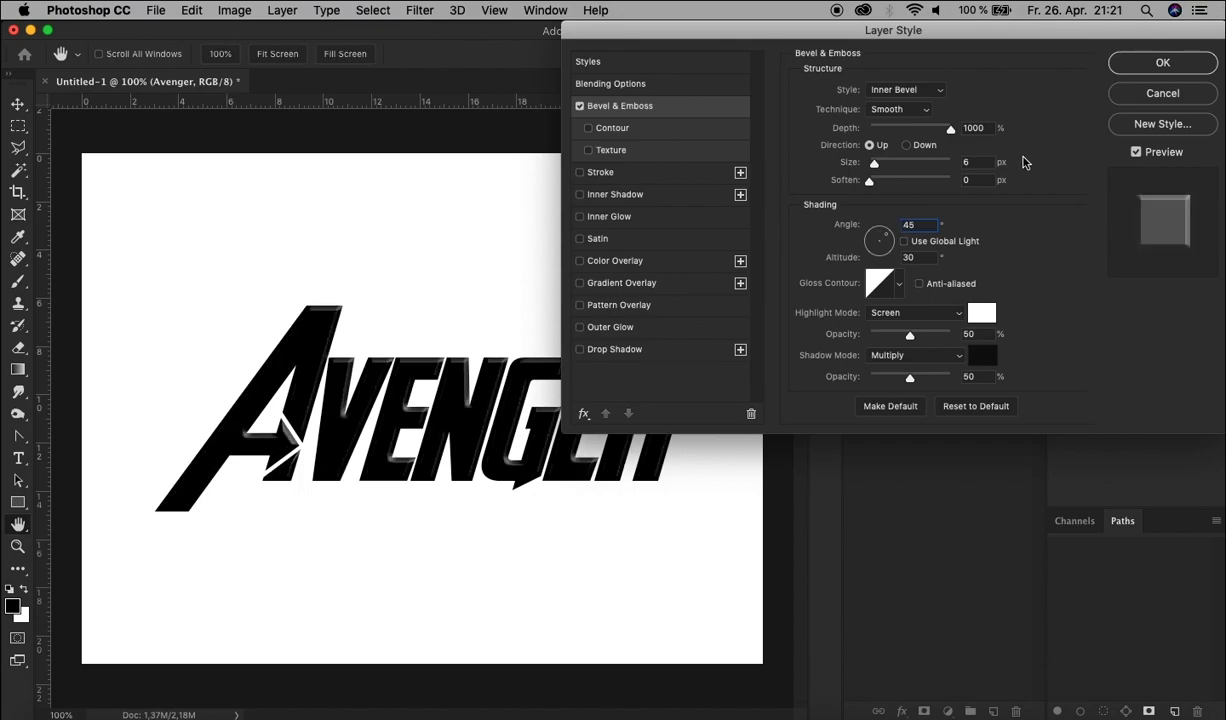
left_click(859, 258)
type("50")
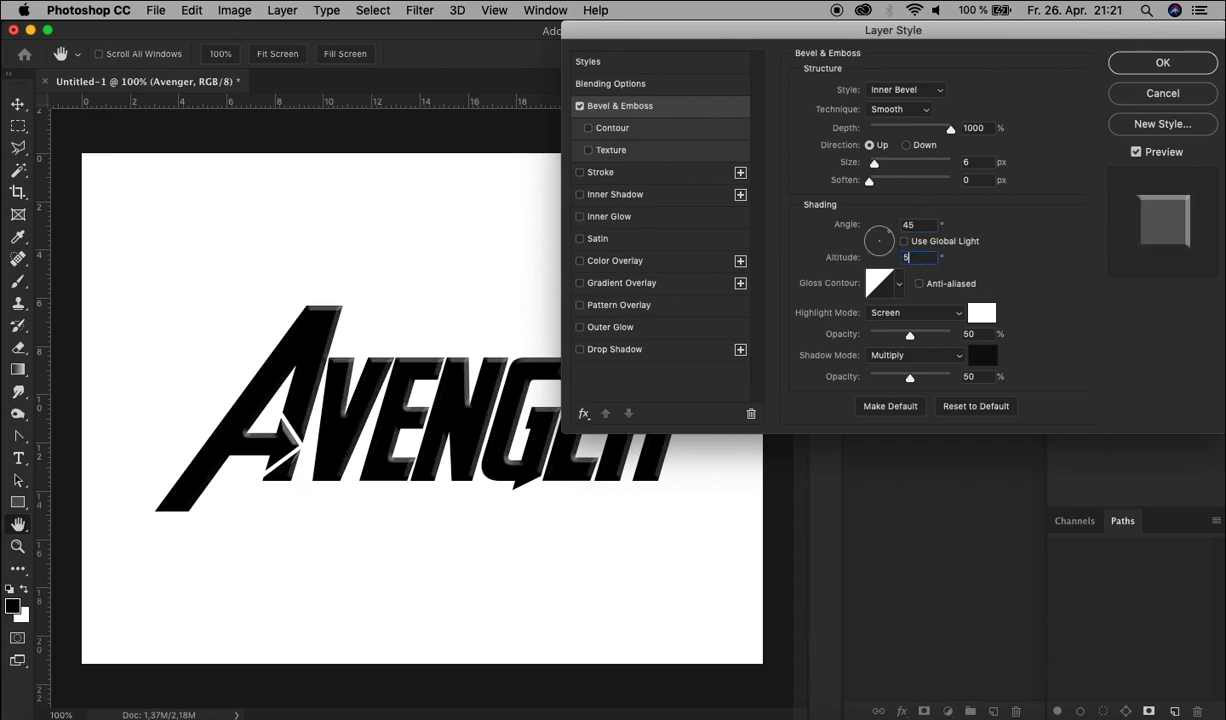
Give the bevel the repeated-peak gloss contour with anti-aliasing, and adjust its shadow opacity.
left_click(901, 287)
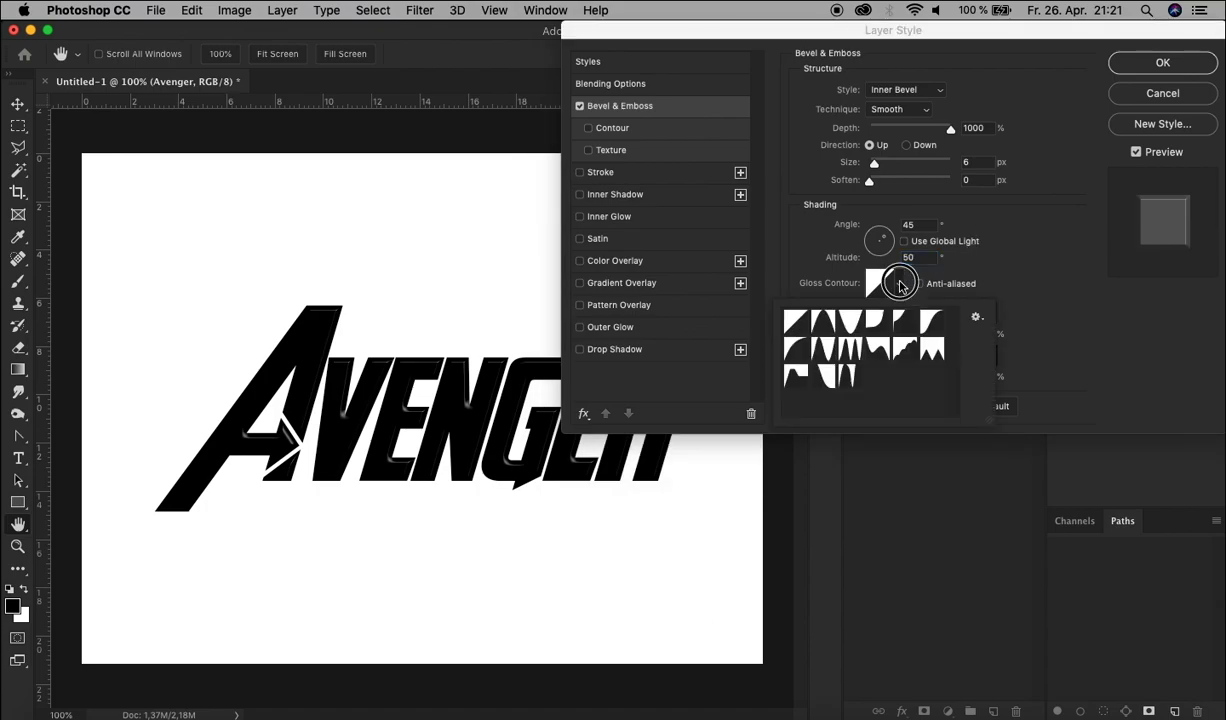
left_click(850, 350)
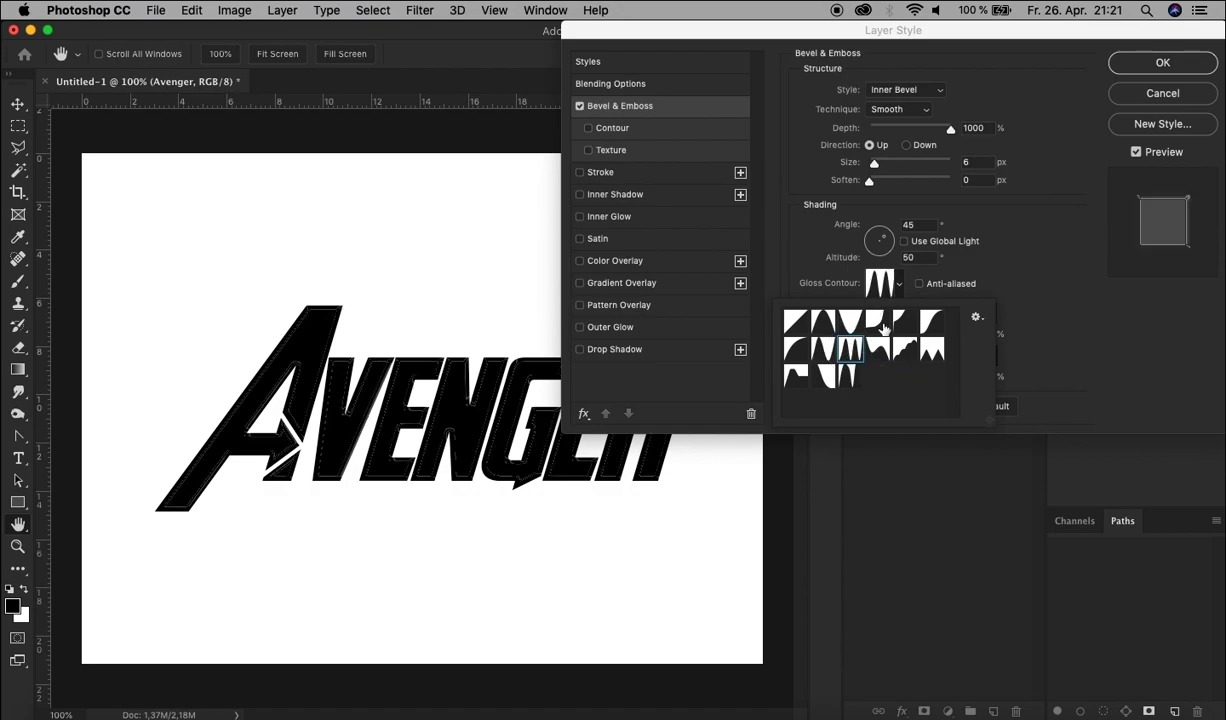
left_click(1014, 275)
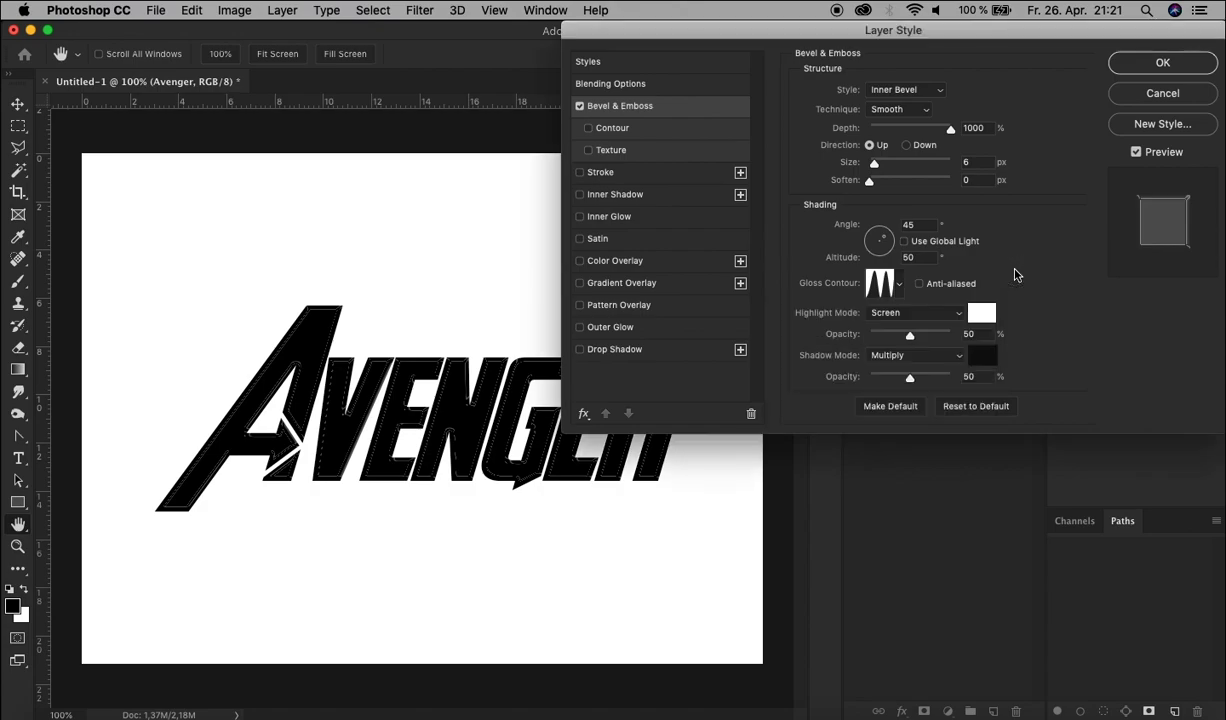
left_click(964, 286)
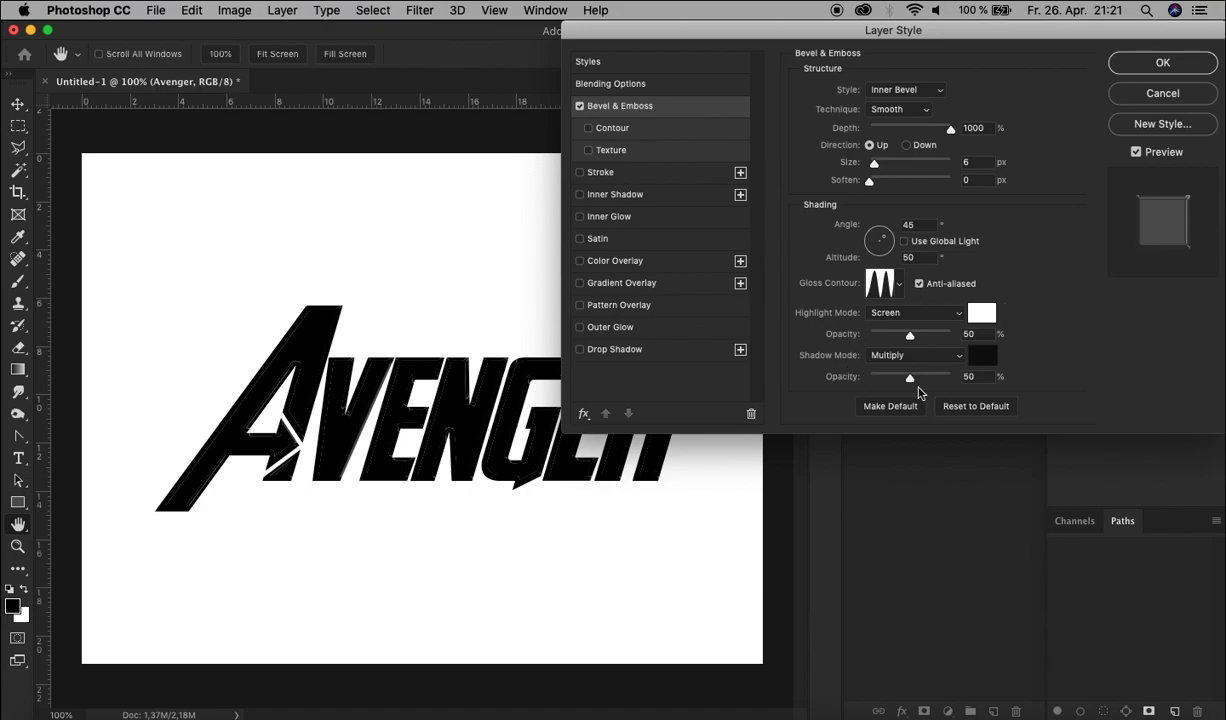
left_click_drag(970, 377, 832, 387)
type("6")
Add a Pattern Overlay to the text using the light grey crumpled texture at 15% scale.
left_click(632, 305)
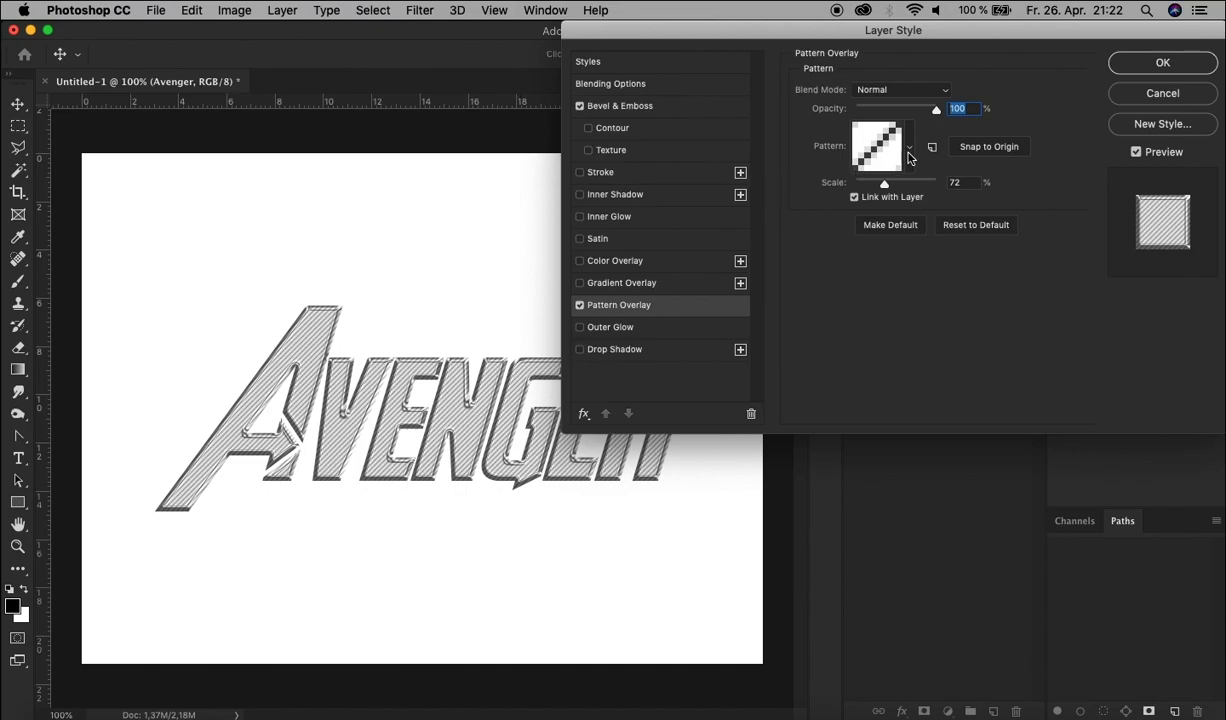
left_click(877, 142)
scroll(840, 387, "down", 5)
scroll(840, 387, "down", 3)
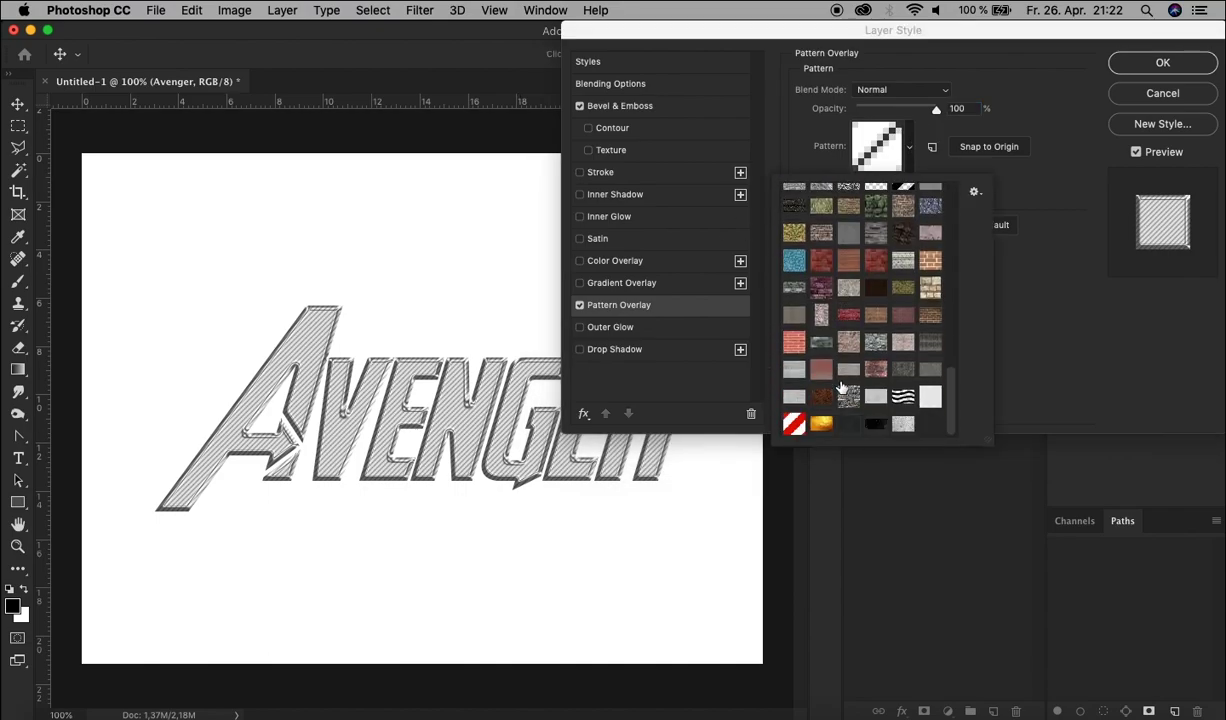
left_click(905, 425)
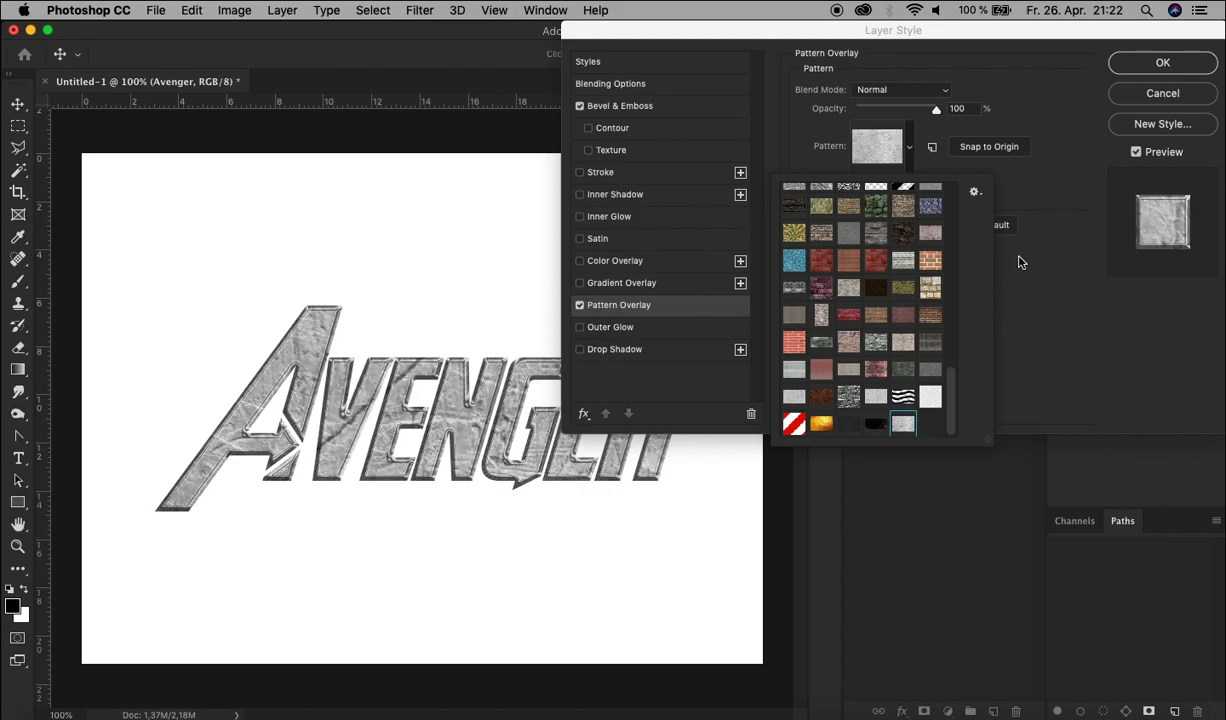
left_click(1010, 197)
double_click(962, 183)
type("15")
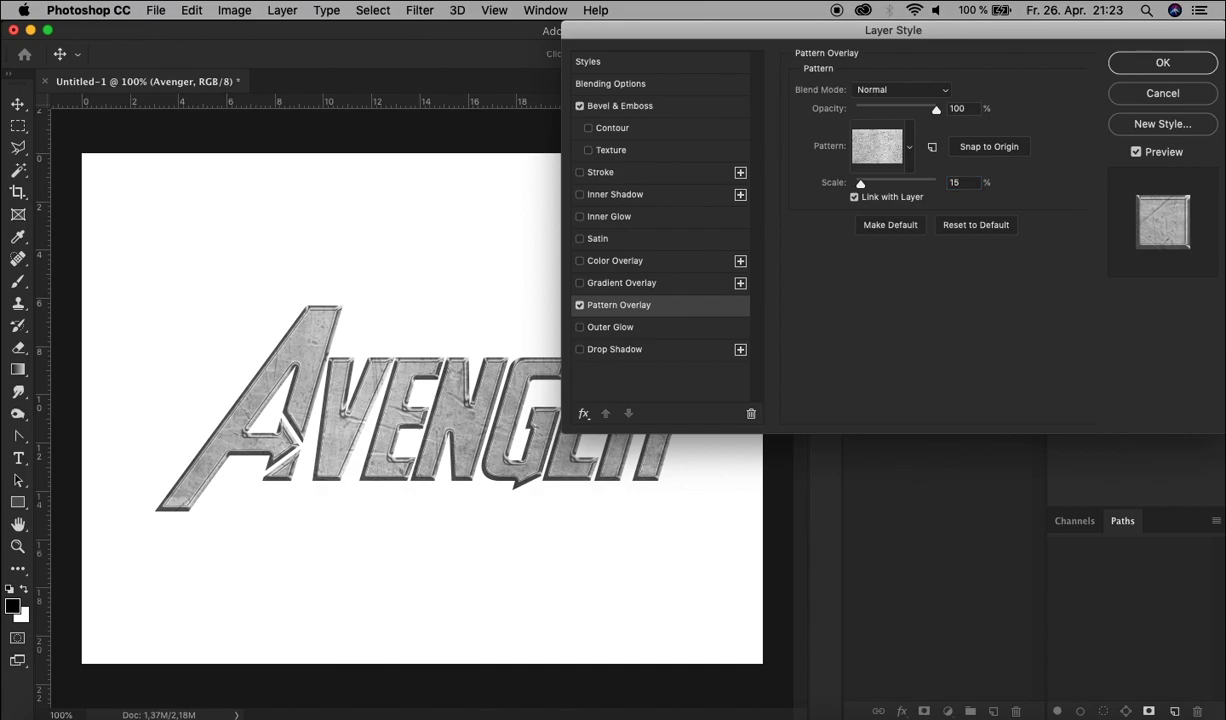
Add a Gradient Overlay to the text and set the gradient's black starting stop to colour #2e0e35.
left_click(640, 284)
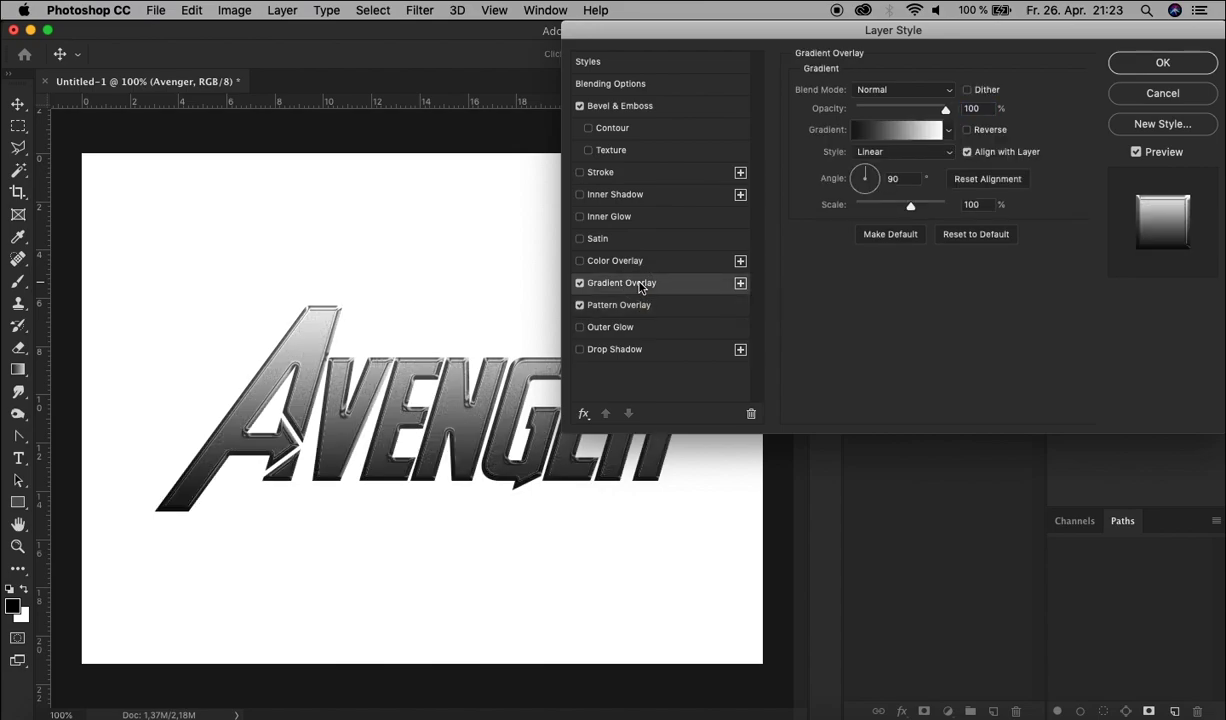
left_click(893, 135)
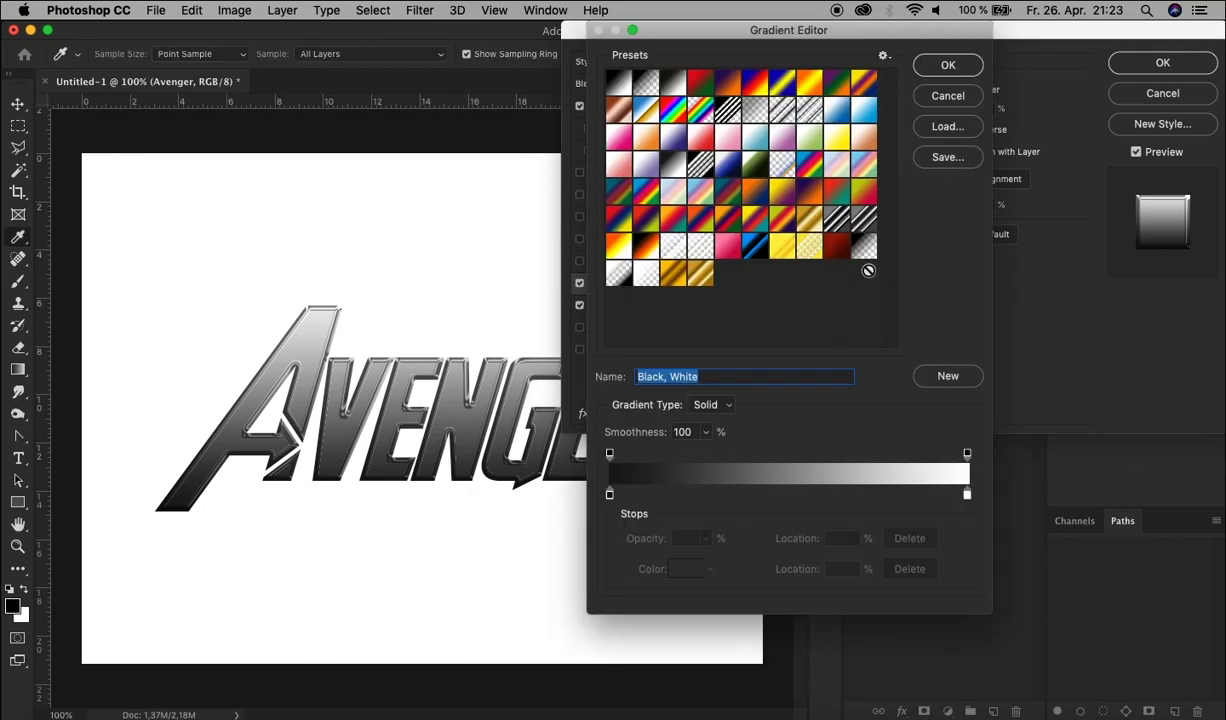
left_click(610, 496)
double_click(610, 496)
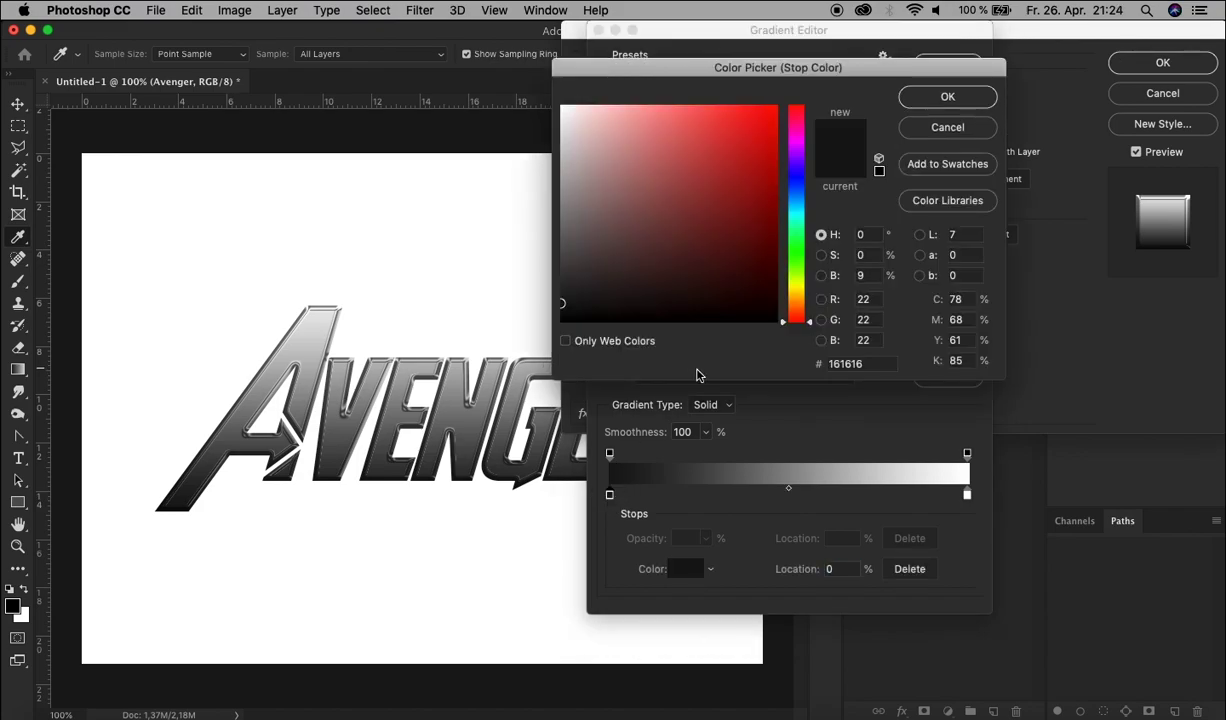
double_click(843, 363)
type("2e")
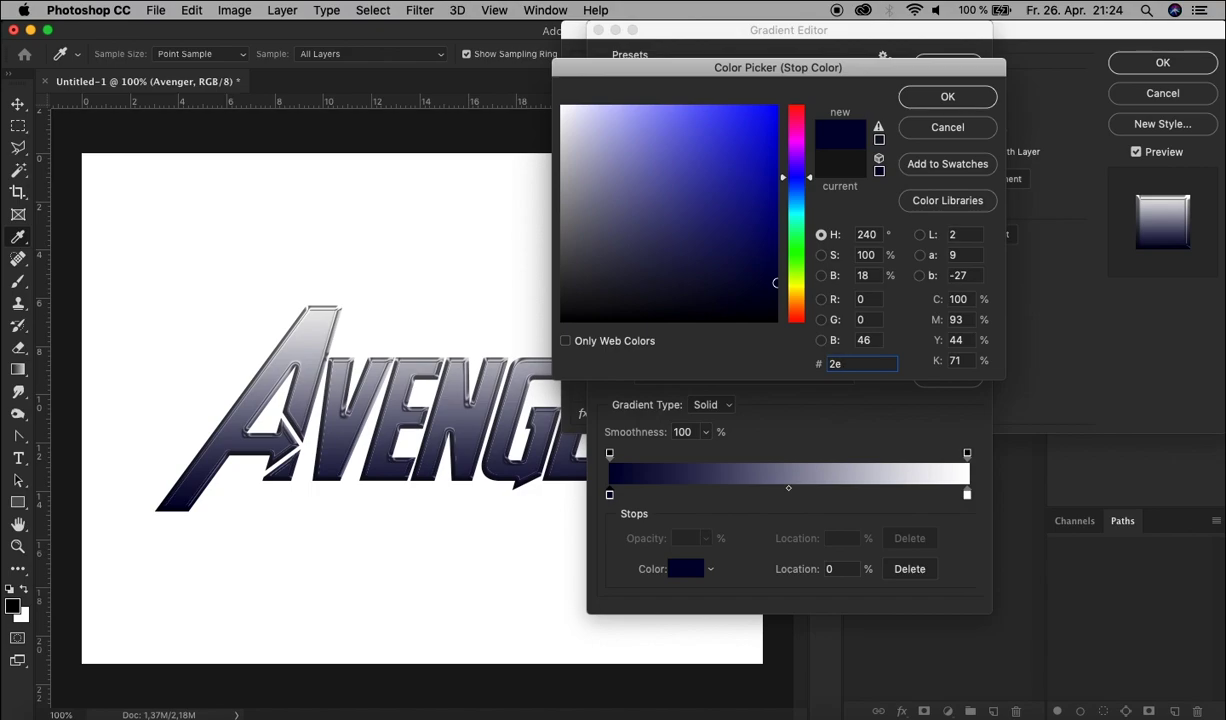
type("0e")
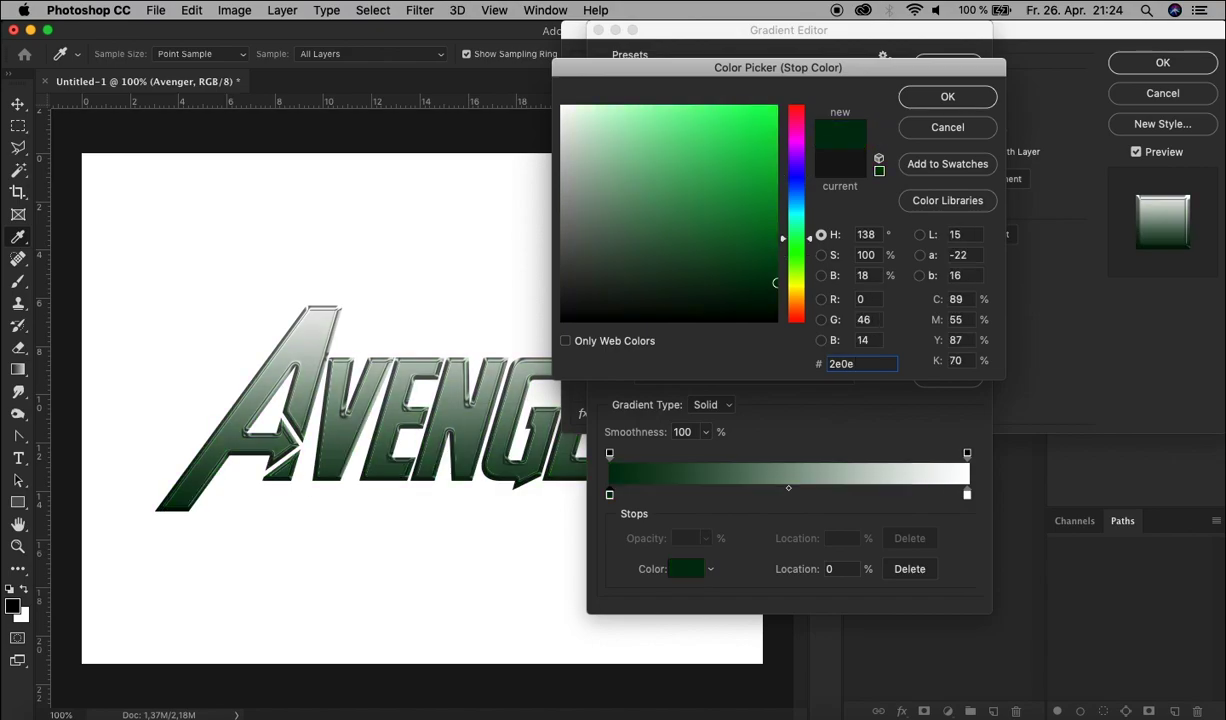
type("35")
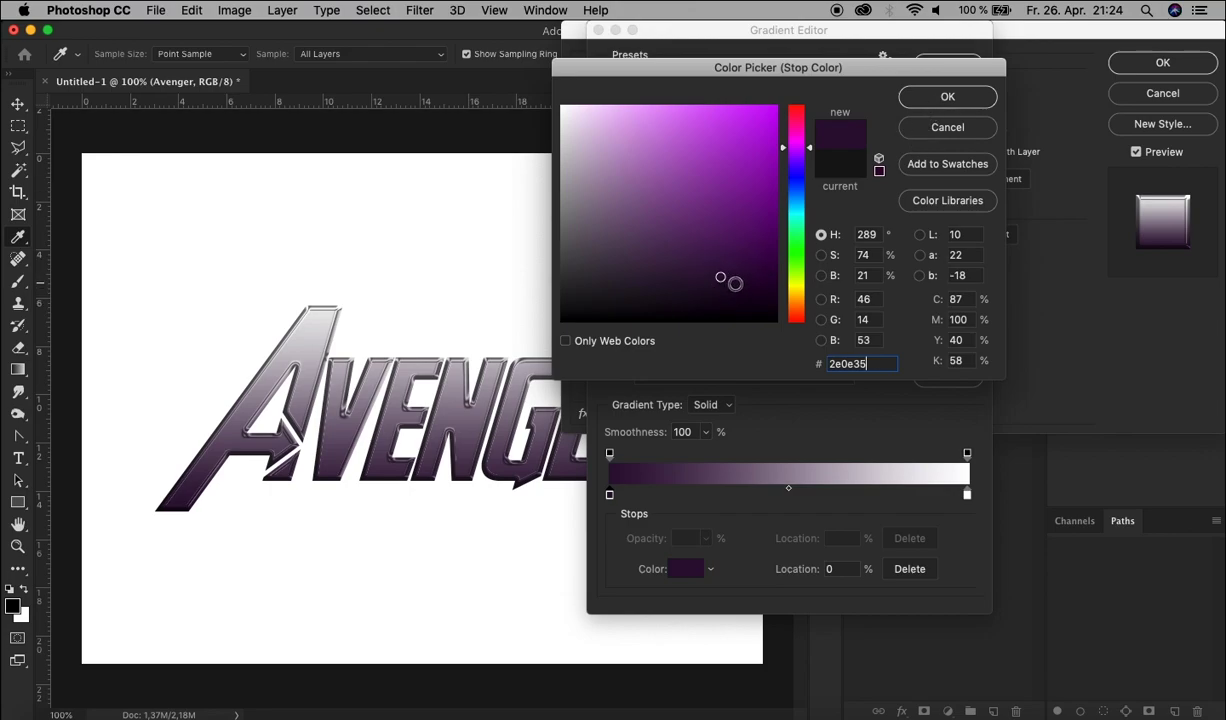
left_click(947, 98)
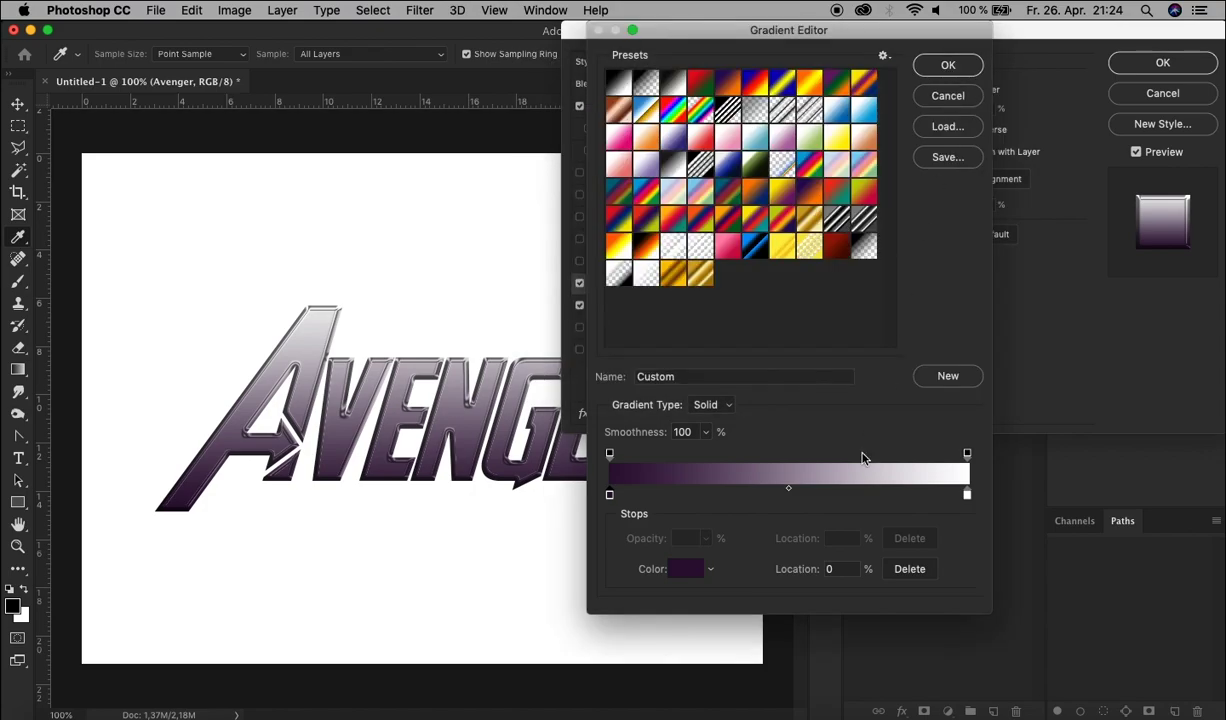
Set the gradient's white end stop to colour #606bd4 and apply the edited gradient to the overlay.
double_click(967, 494)
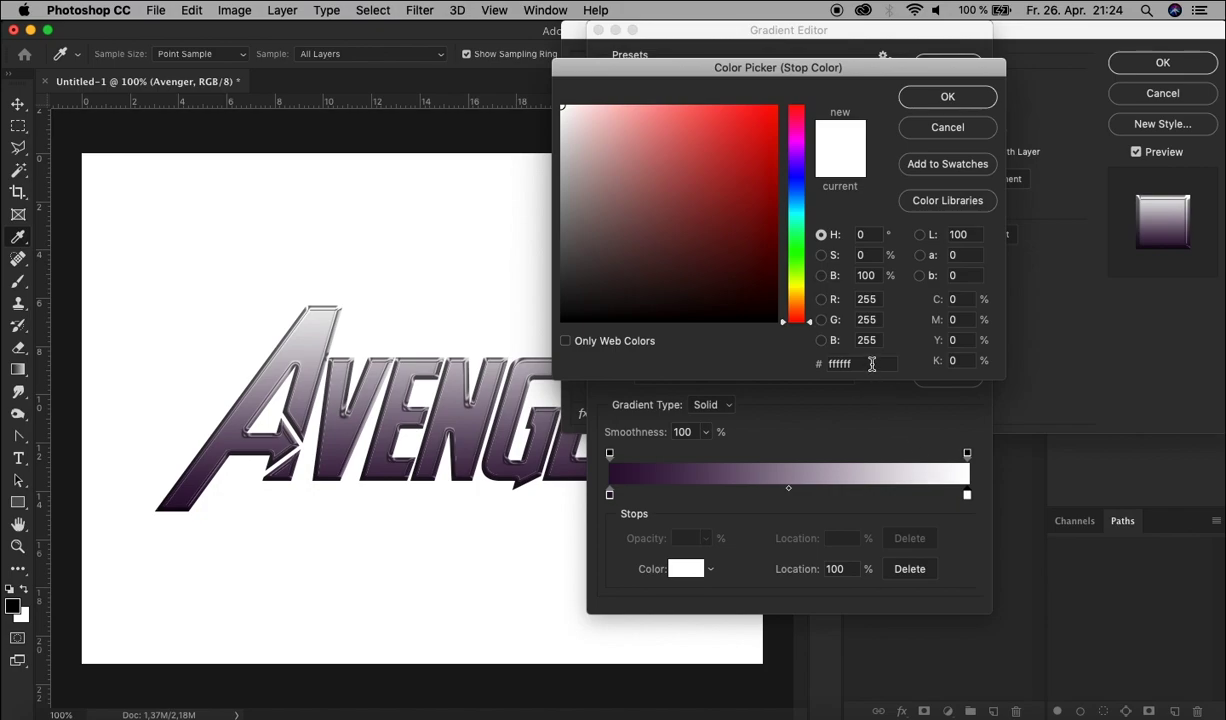
double_click(872, 364)
type("606")
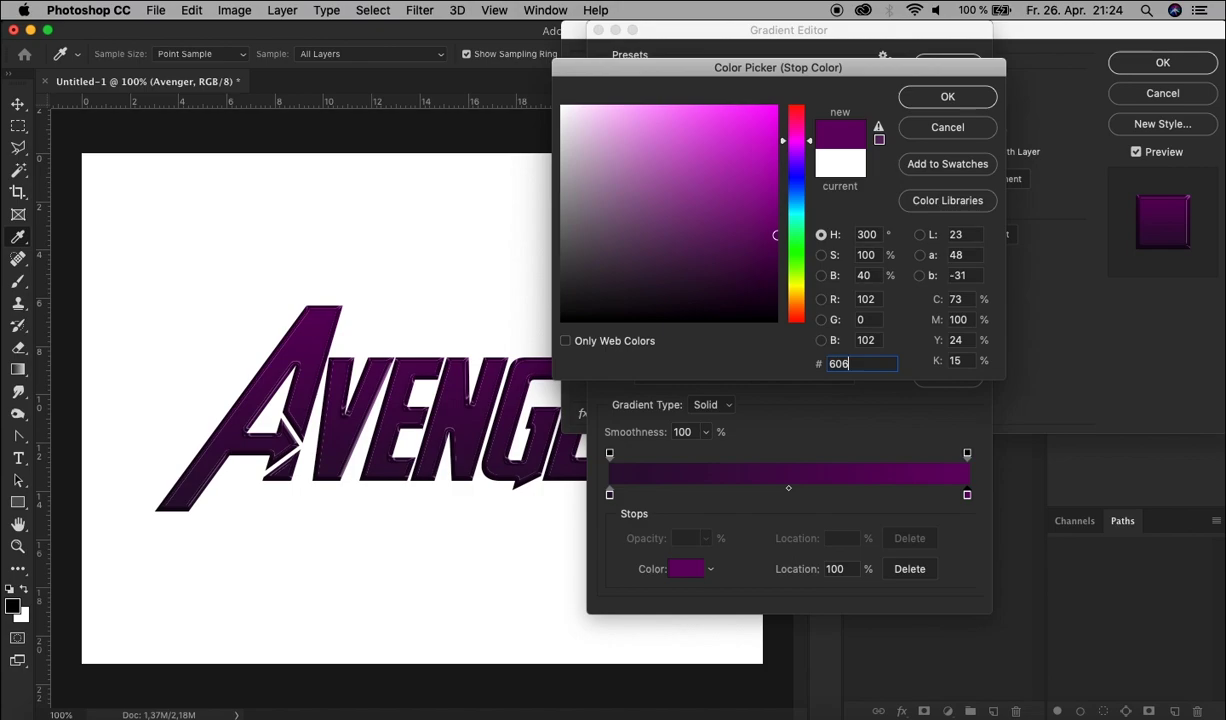
type("bd4")
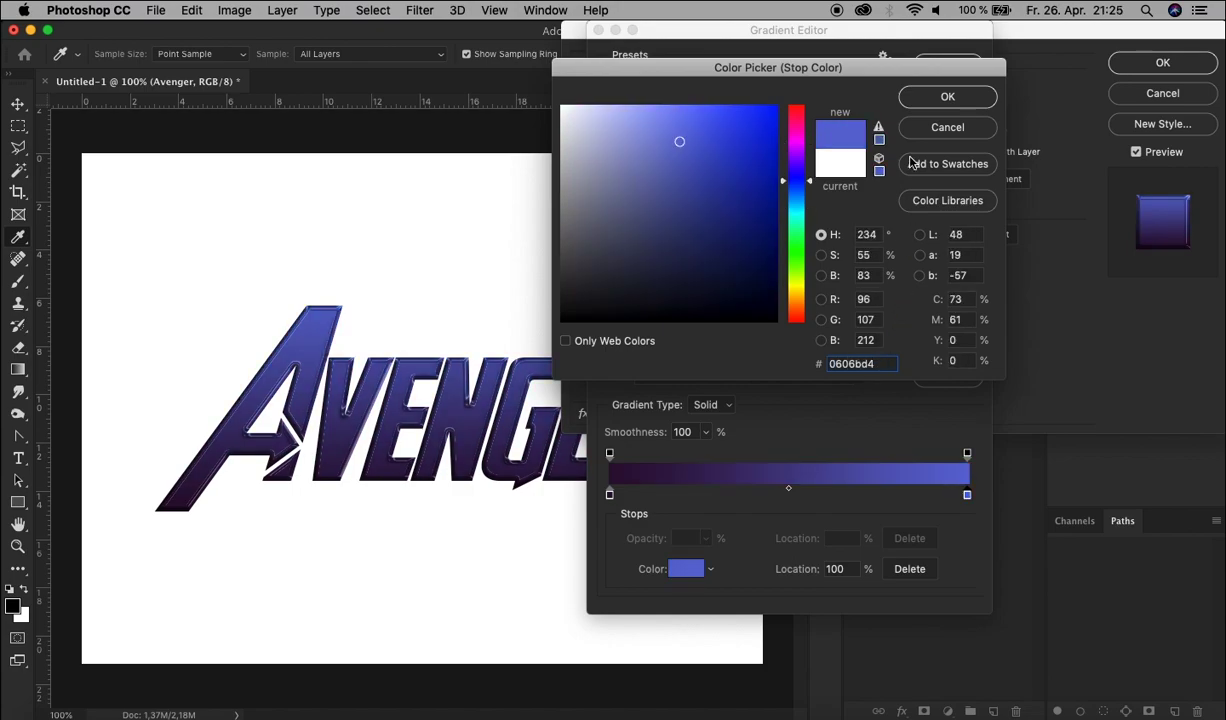
left_click(905, 95)
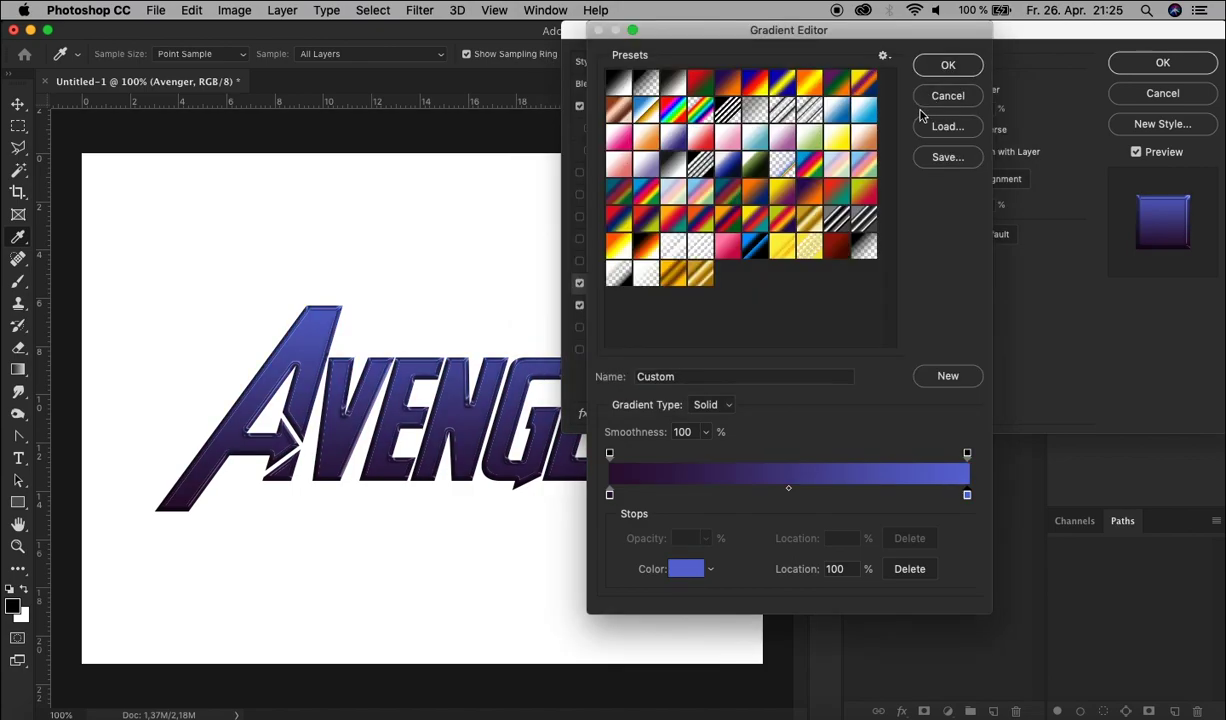
left_click(948, 66)
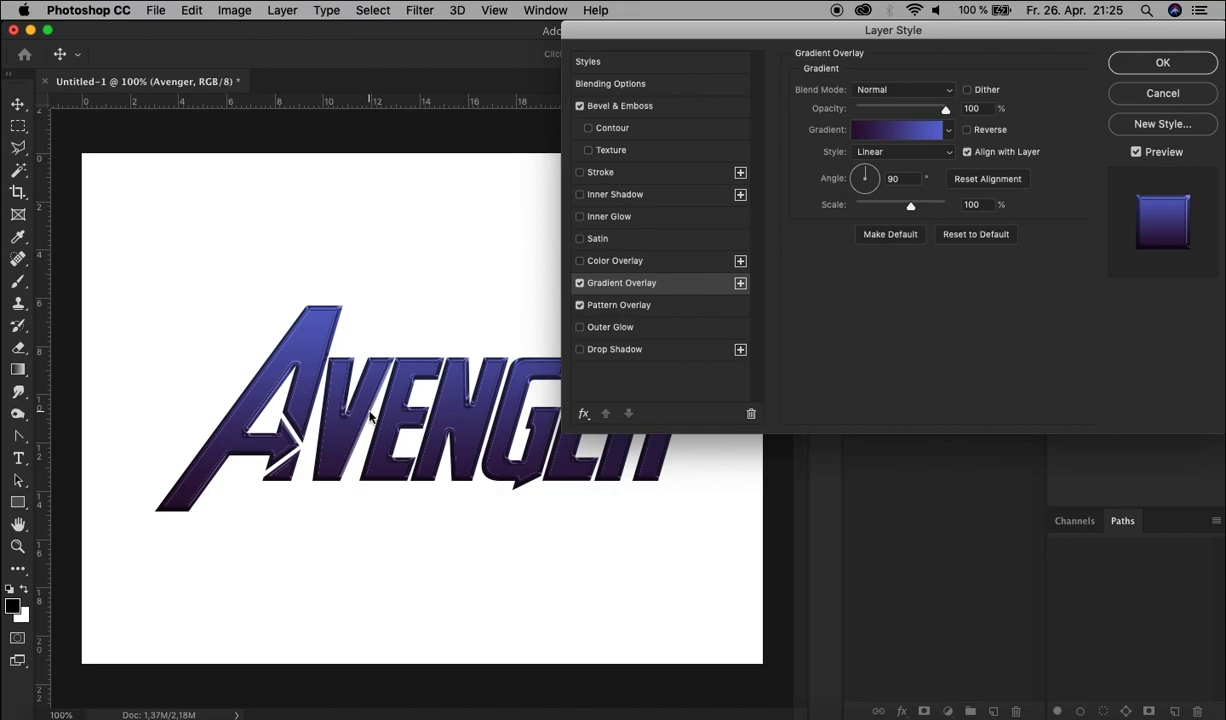
Set the gradient overlay's blend mode to Multiply and turn on dithering.
left_click(880, 90)
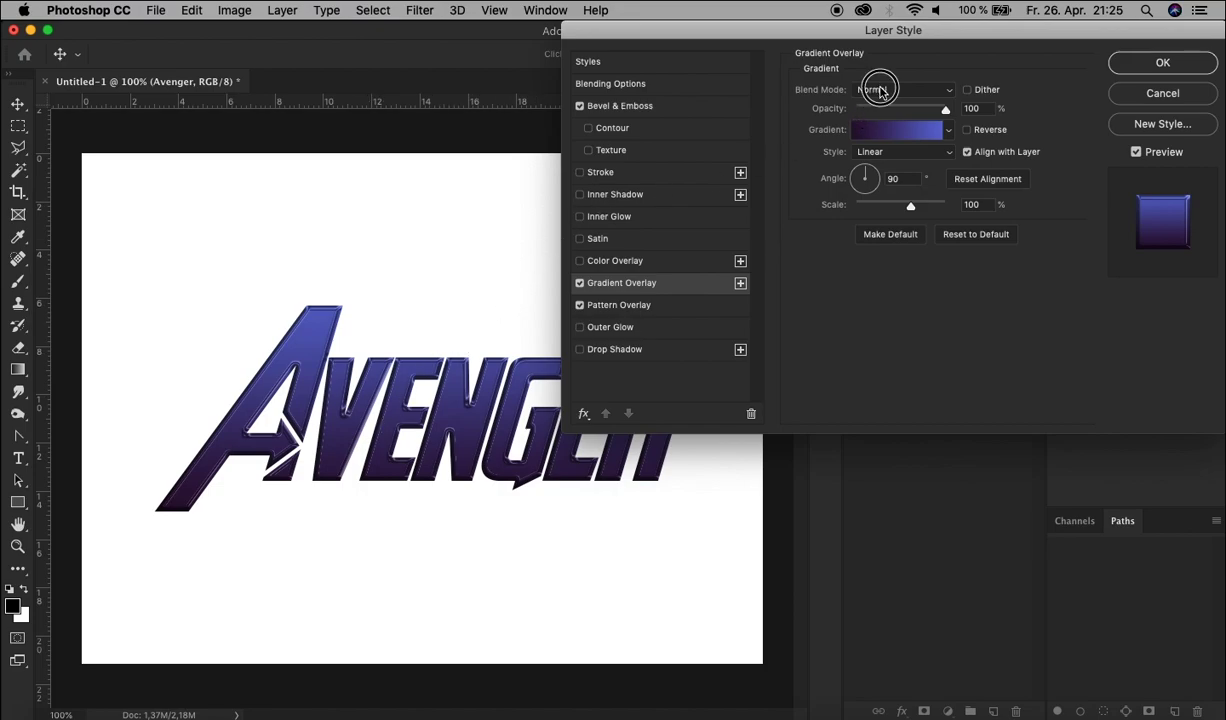
left_click(891, 139)
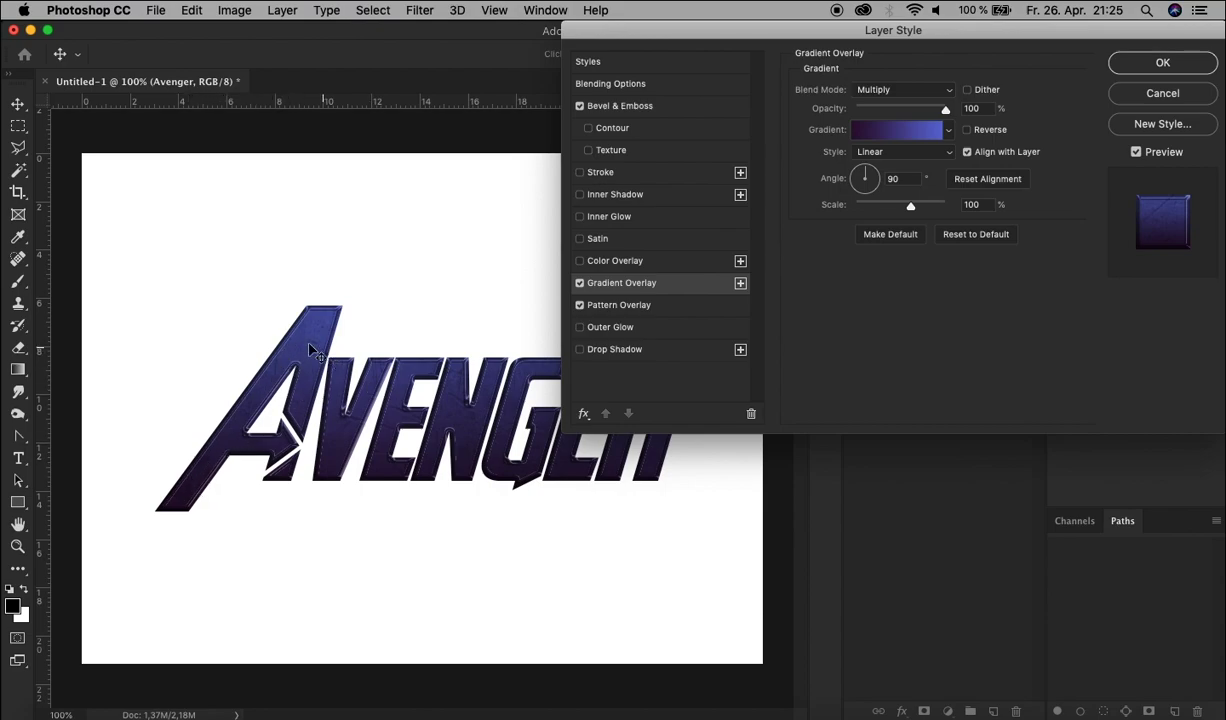
left_click(990, 92)
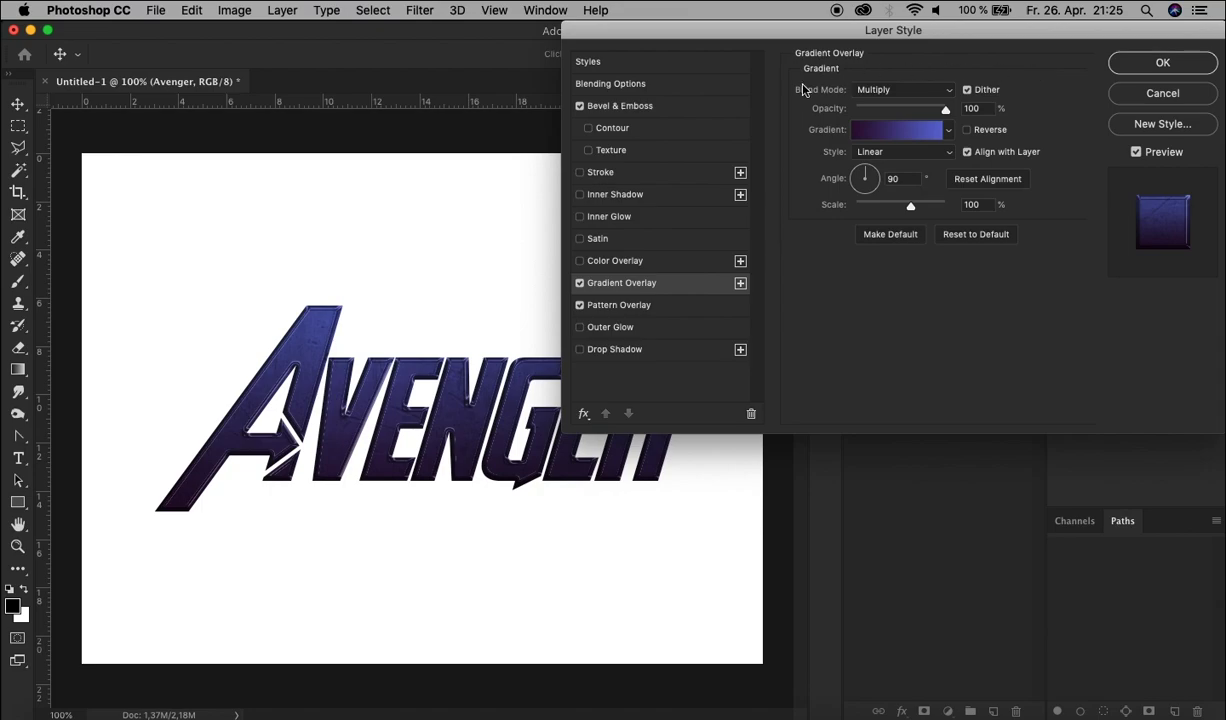
Add an Inner Shadow to the text and set its colour to red #c80101.
left_click(665, 194)
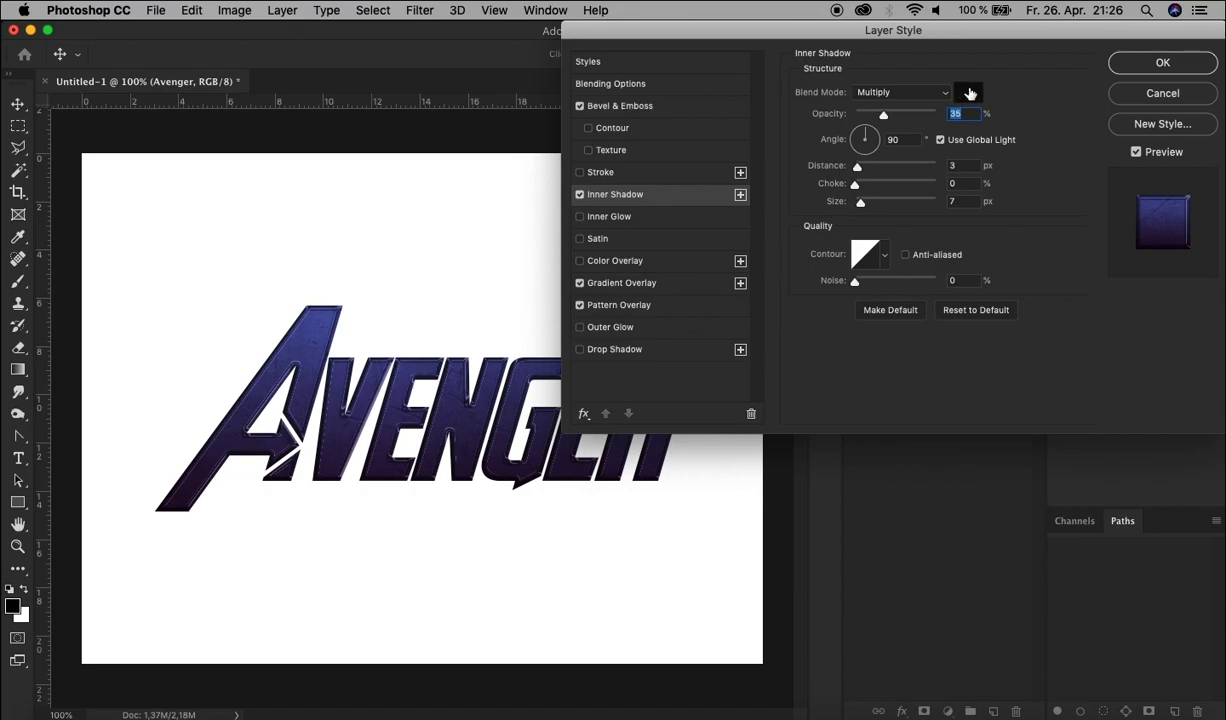
left_click(966, 95)
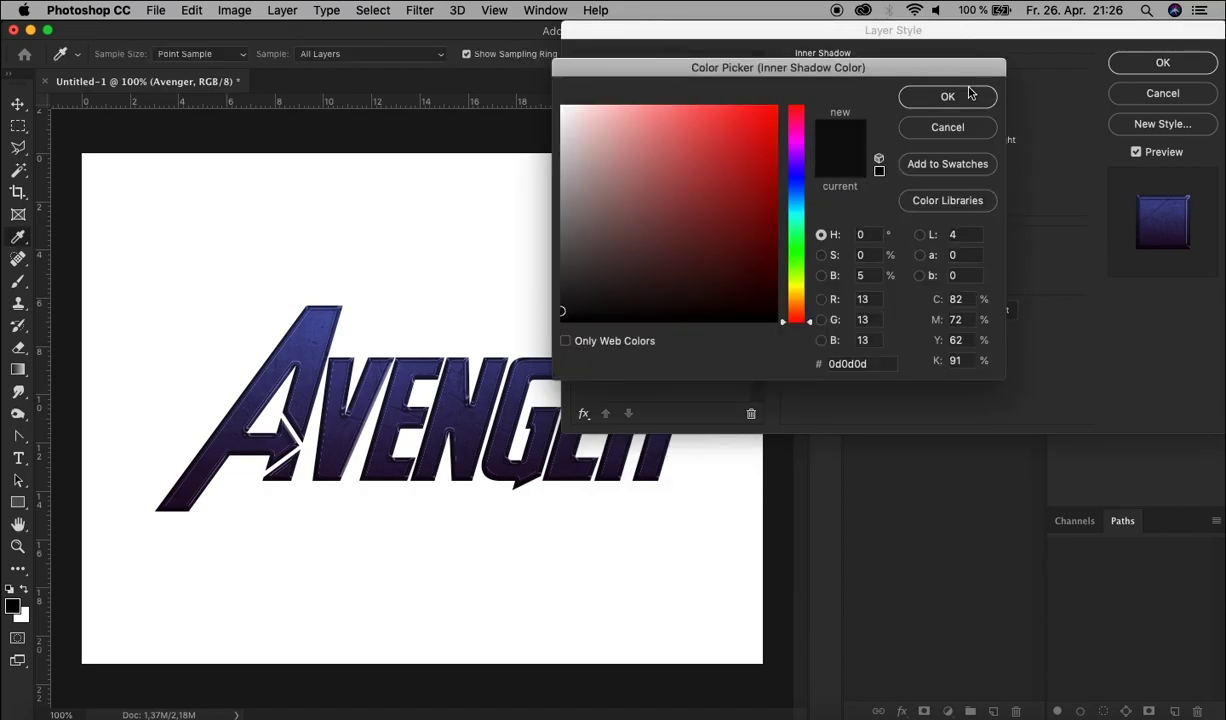
double_click(879, 365)
type("c8")
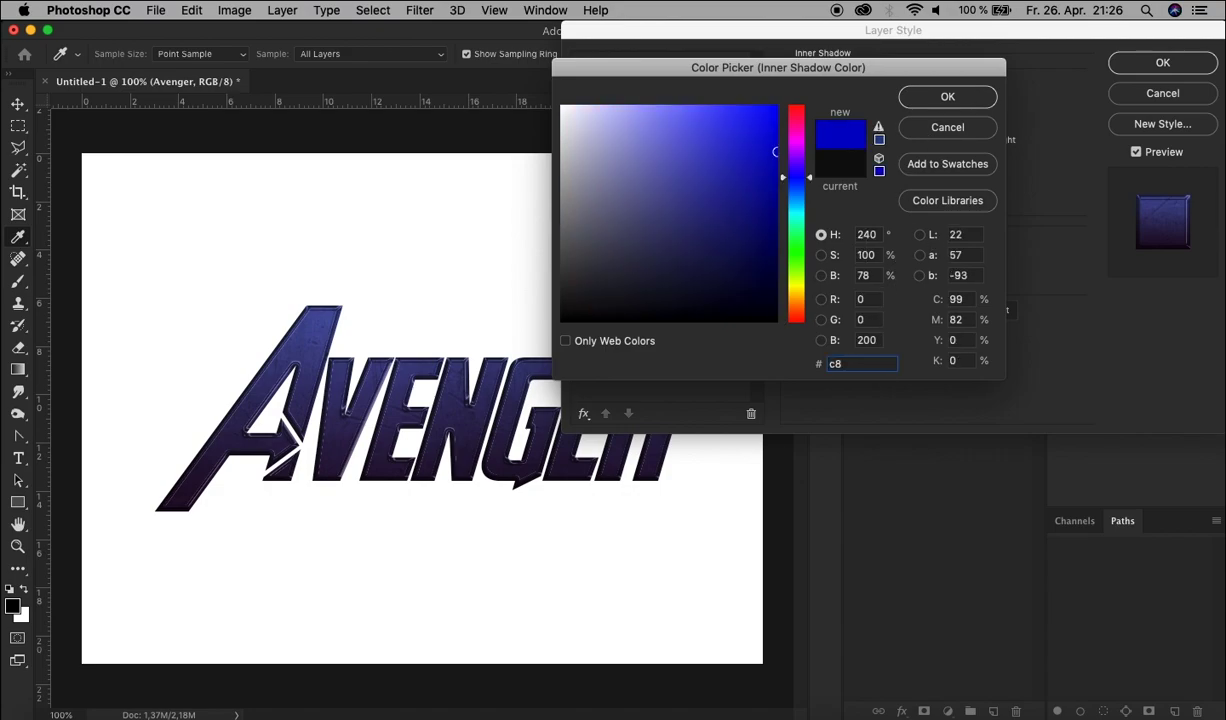
type("0101")
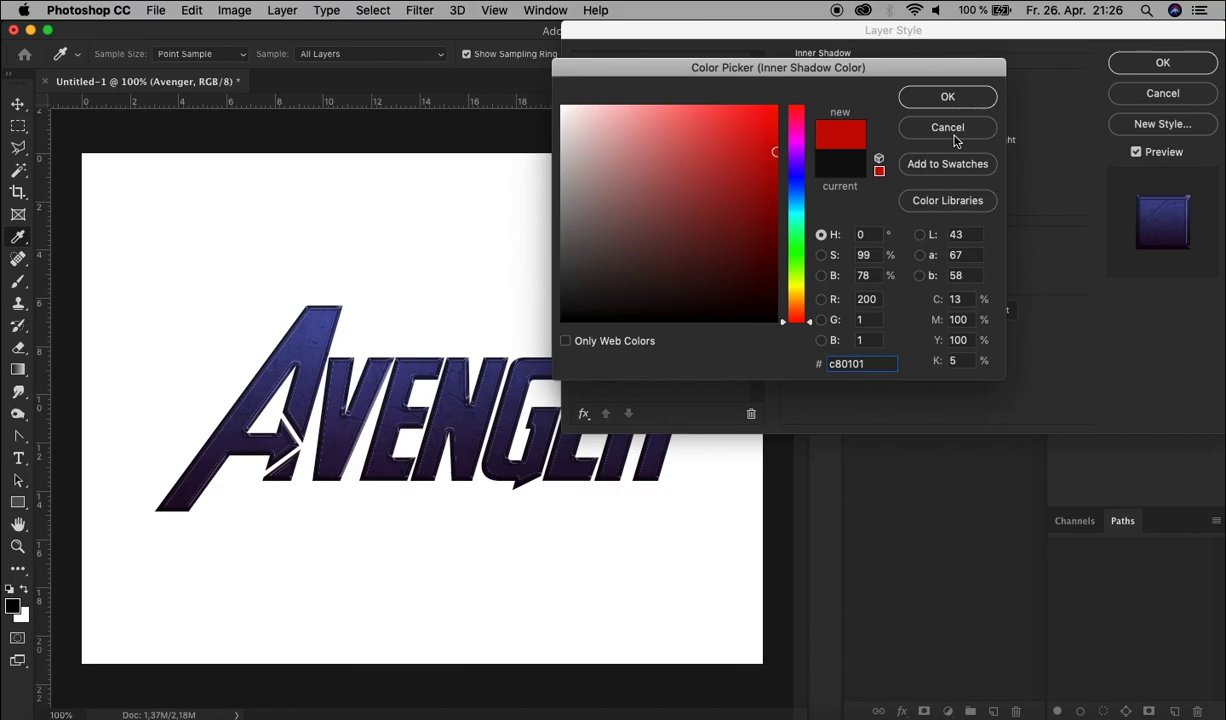
left_click(943, 97)
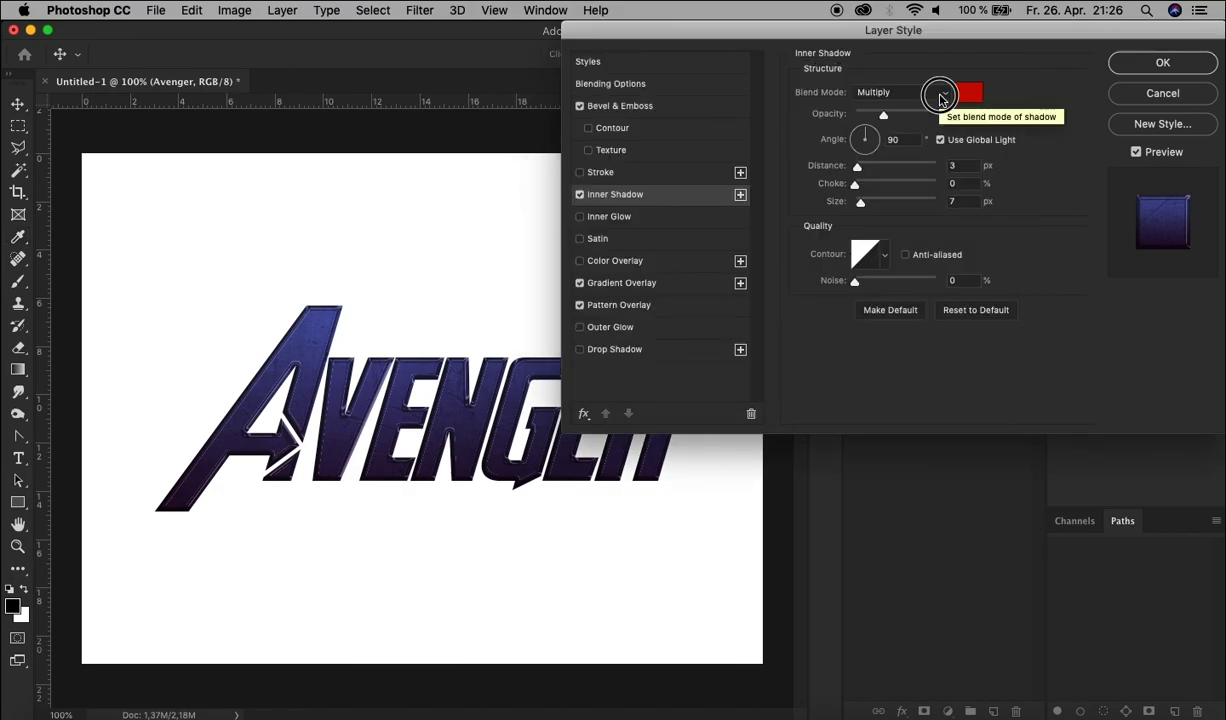
Set the inner shadow's blend mode to Linear Dodge (Add) and its opacity to 100%.
left_click(941, 99)
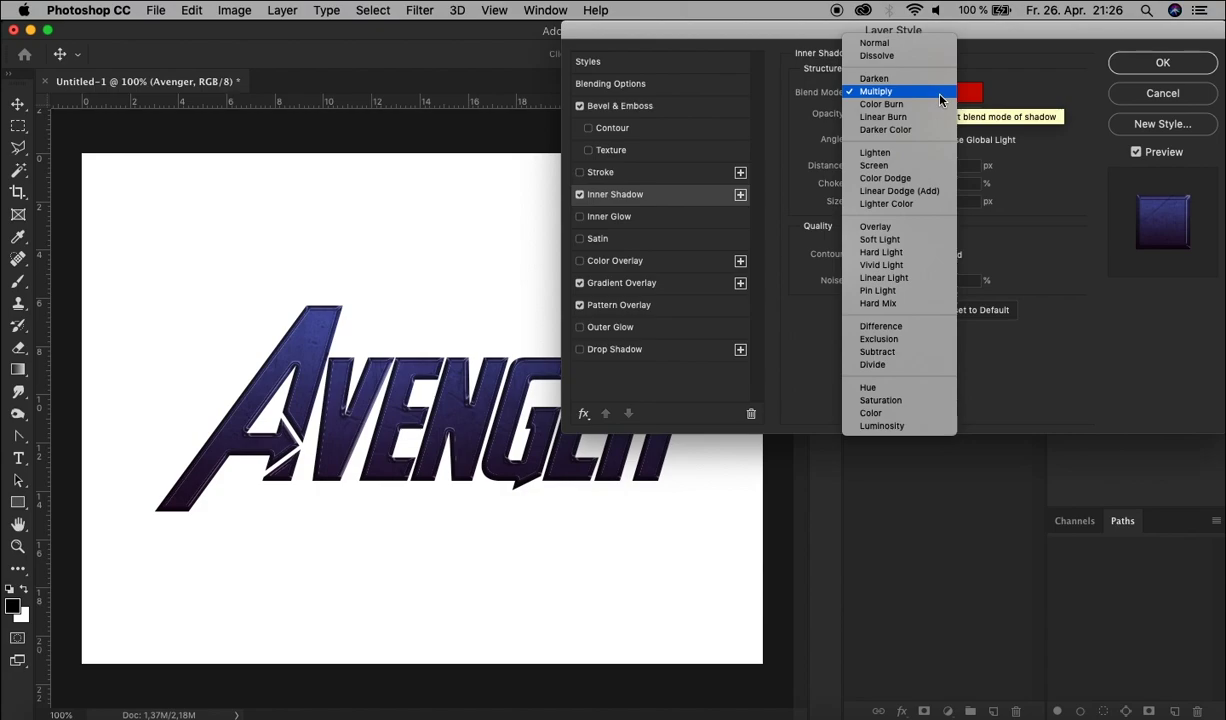
left_click(935, 193)
left_click_drag(884, 115, 958, 112)
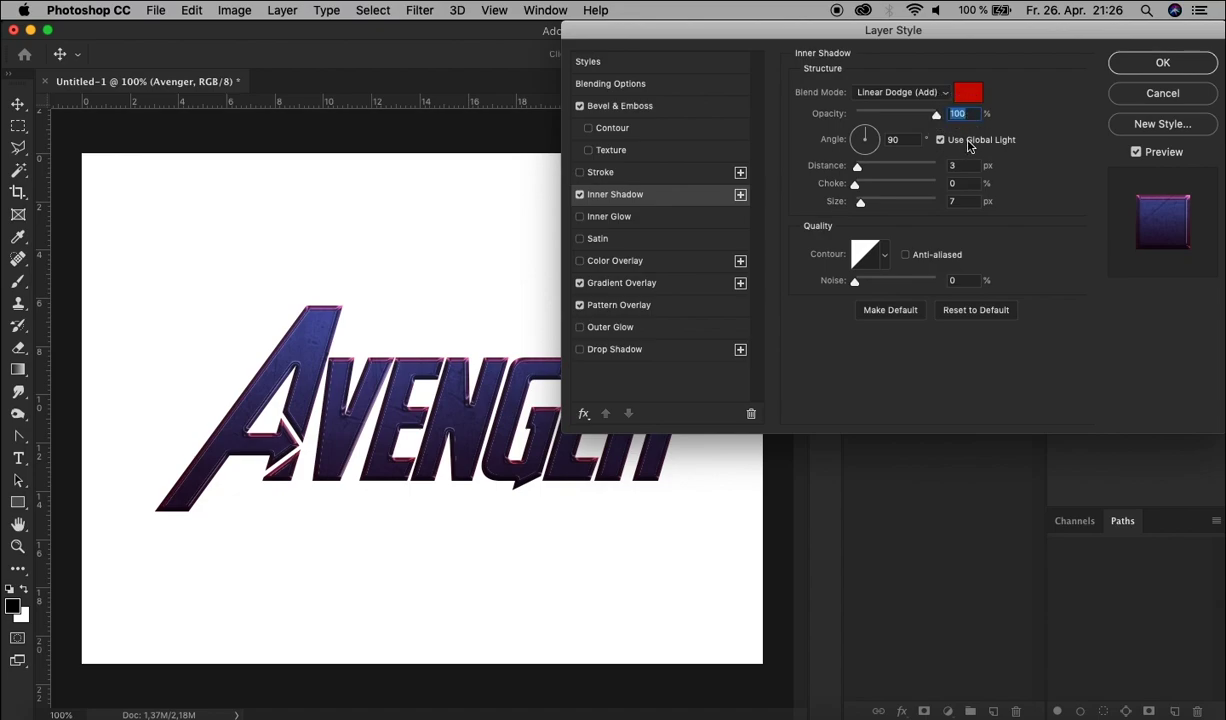
Turn off global light for the inner shadow and set its angle to -90°.
left_click(938, 140)
left_click(891, 140)
type("-90")
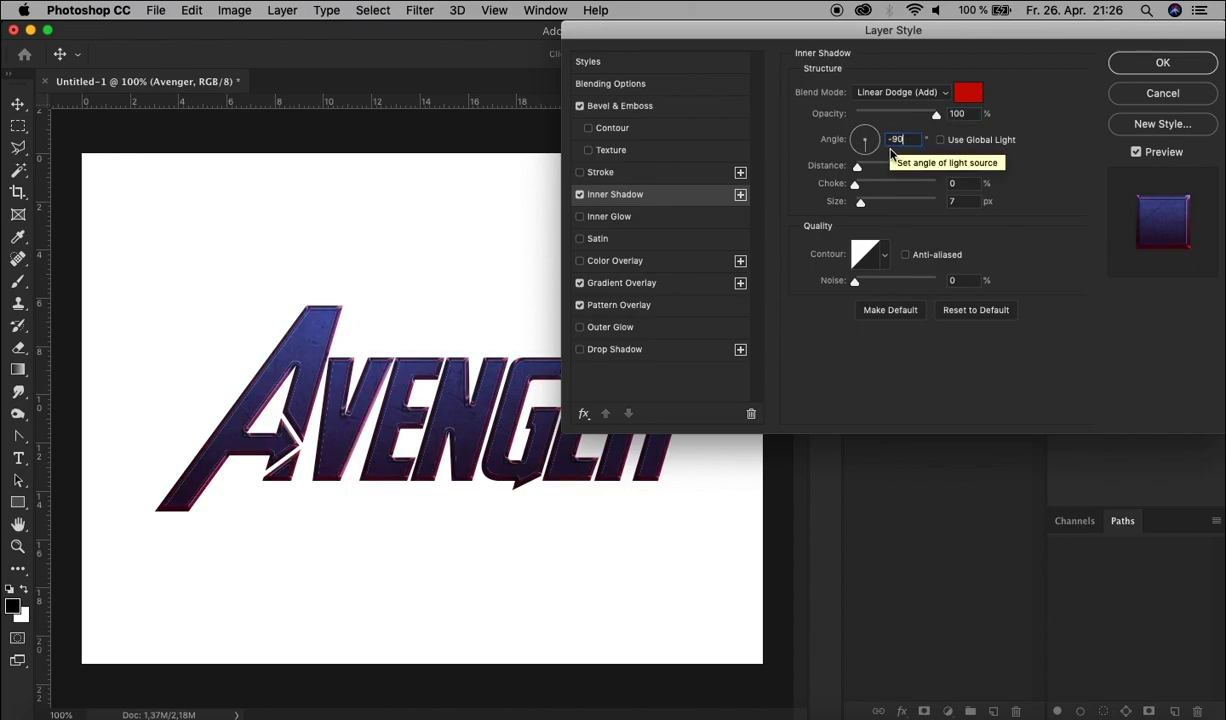
key("Tab")
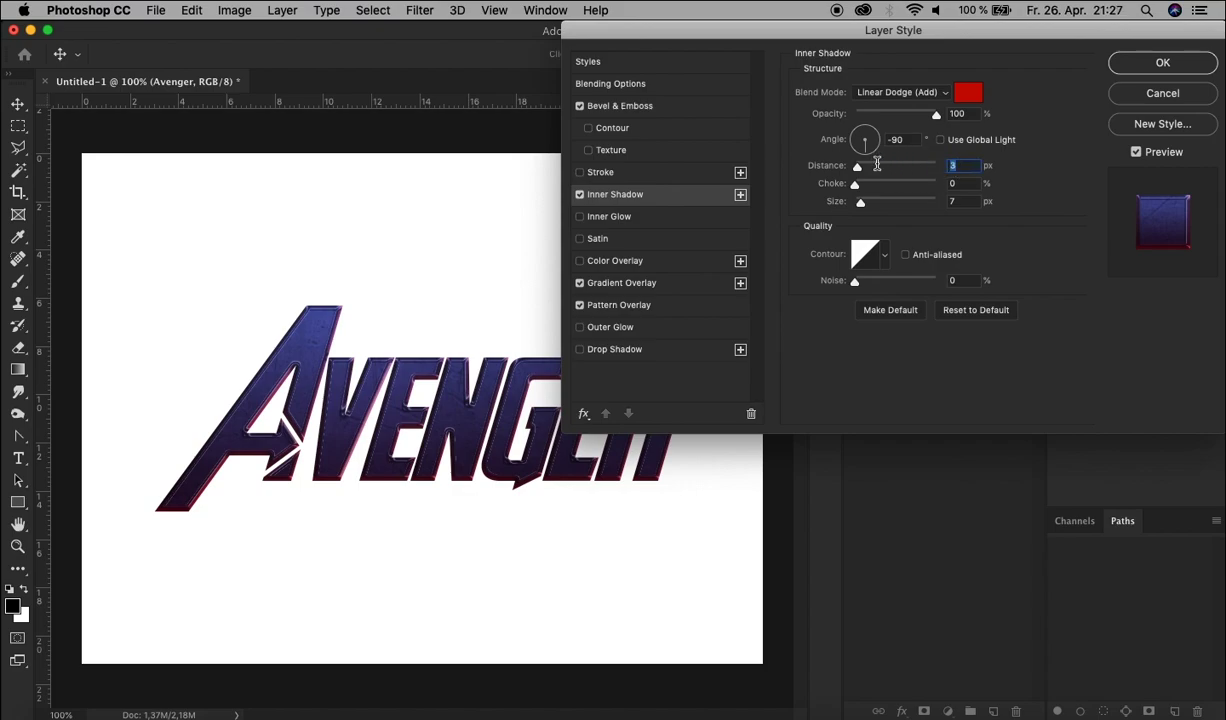
Set the inner shadow's distance to 5 px, choke to 25% and size to 5 px, and apply the layer style.
type("5")
key("Tab")
type("25")
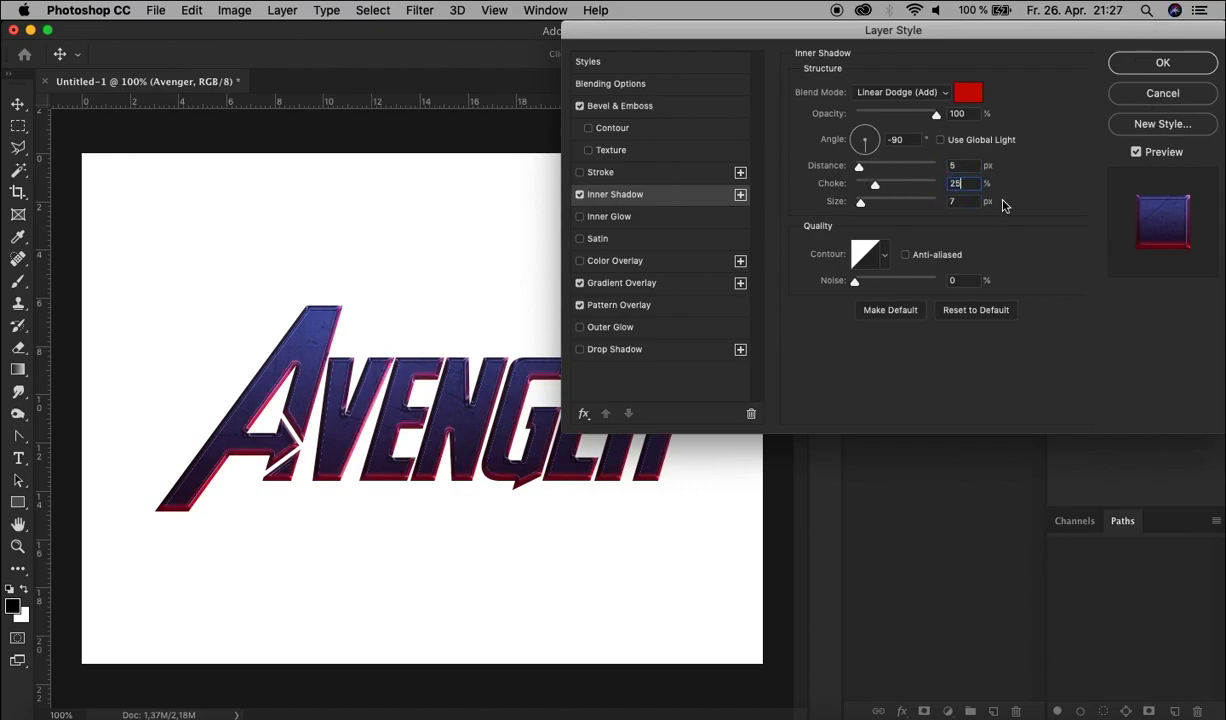
key("Tab")
type("5")
left_click(1152, 62)
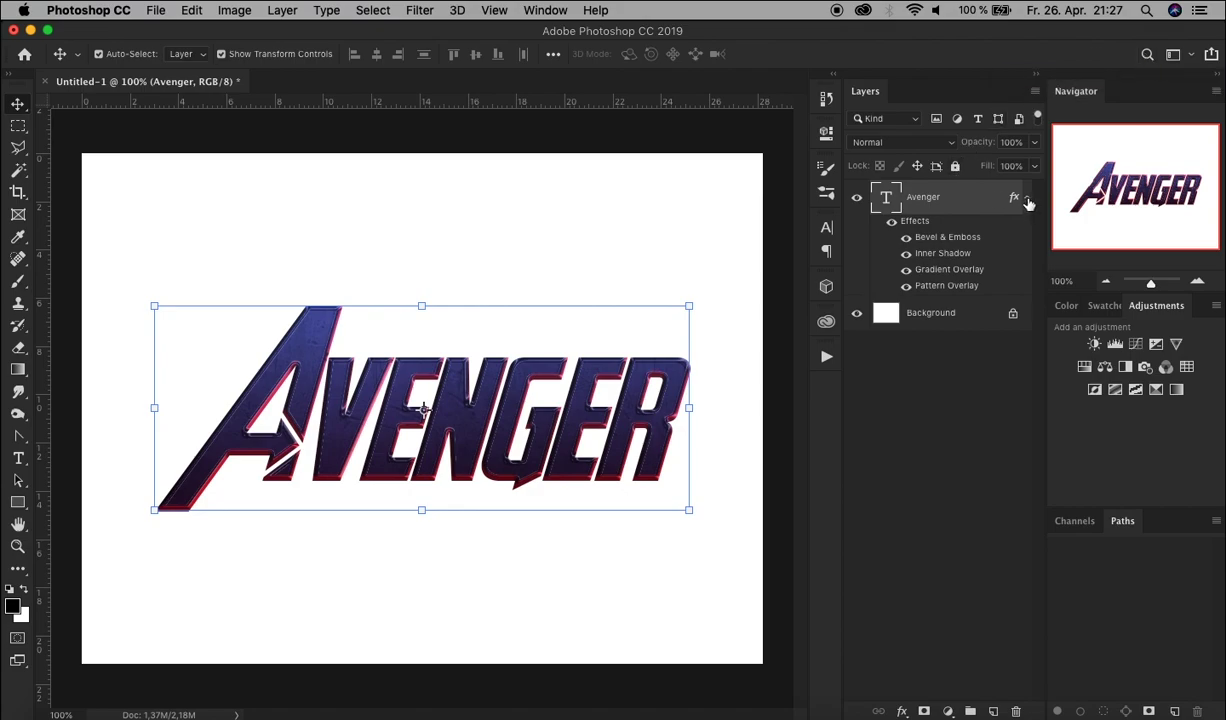
Collapse the Avenger layer's effects list and duplicate the layer as "Avenger copy".
left_click(1027, 198)
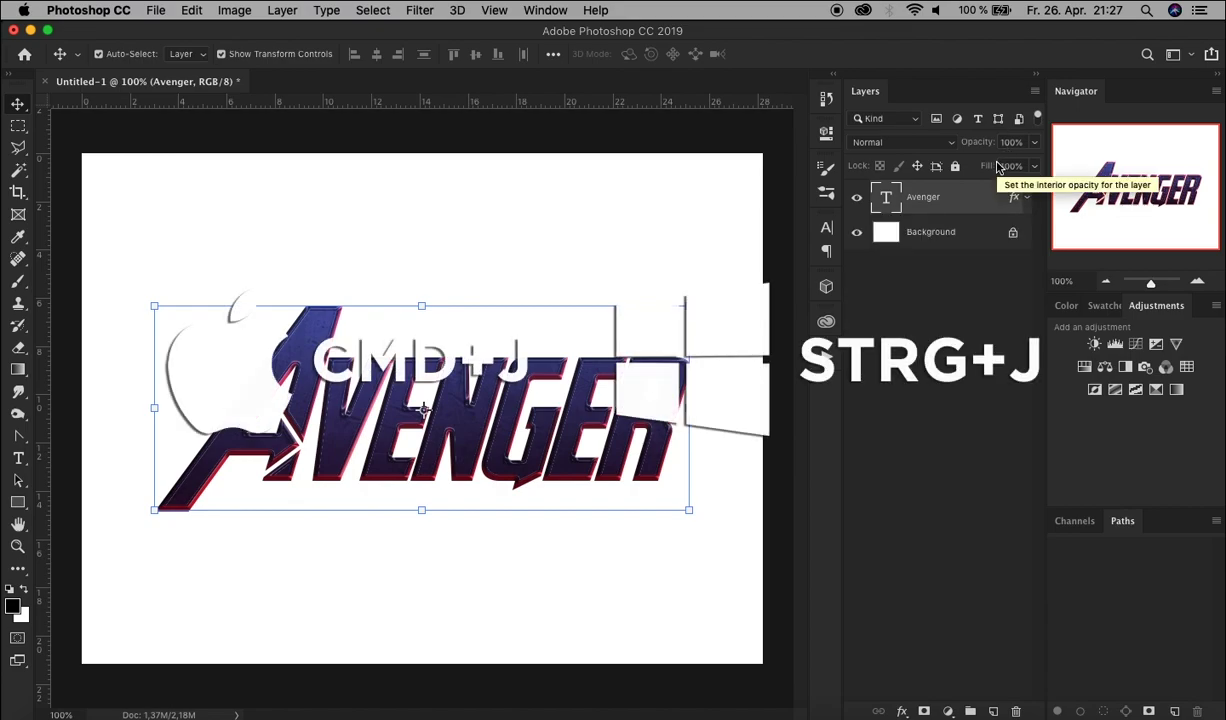
left_click(288, 12)
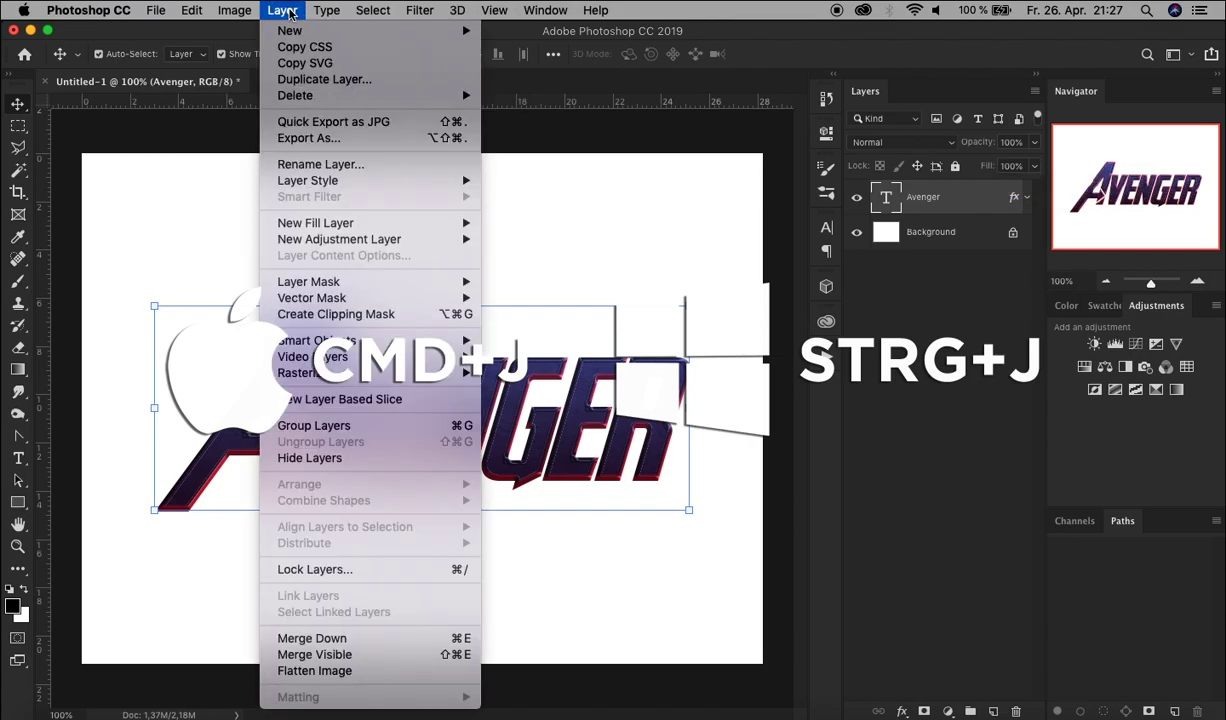
left_click(324, 79)
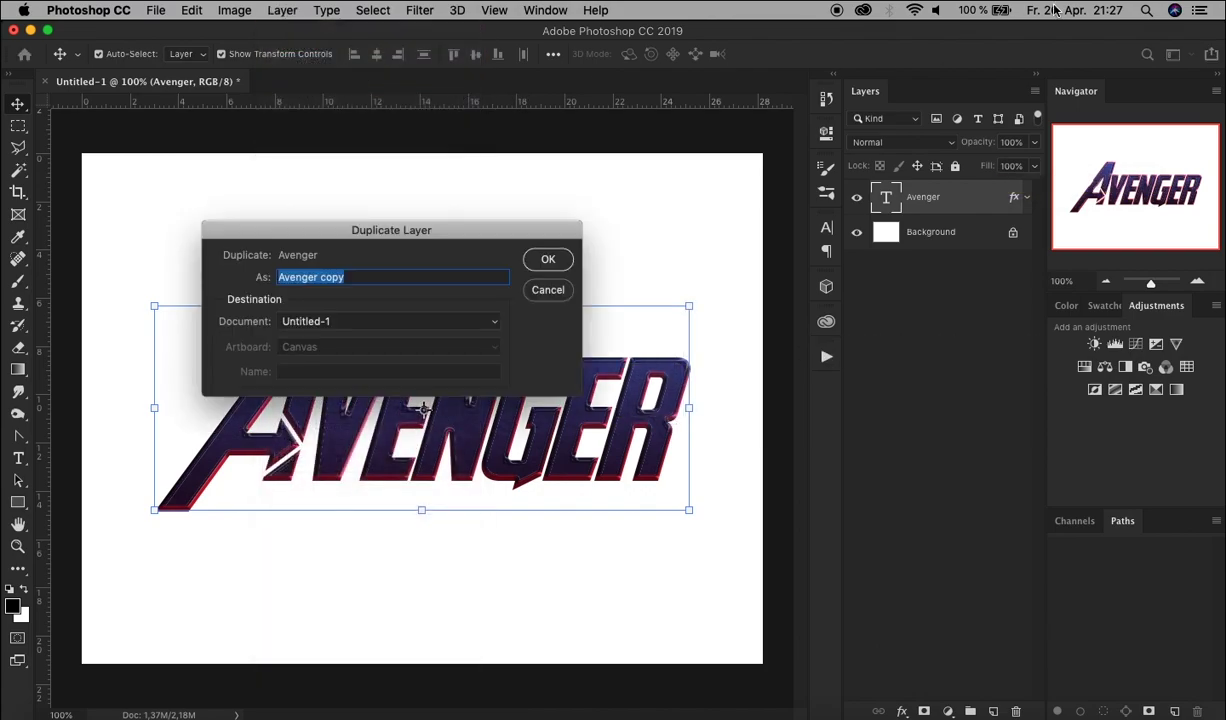
left_click(546, 260)
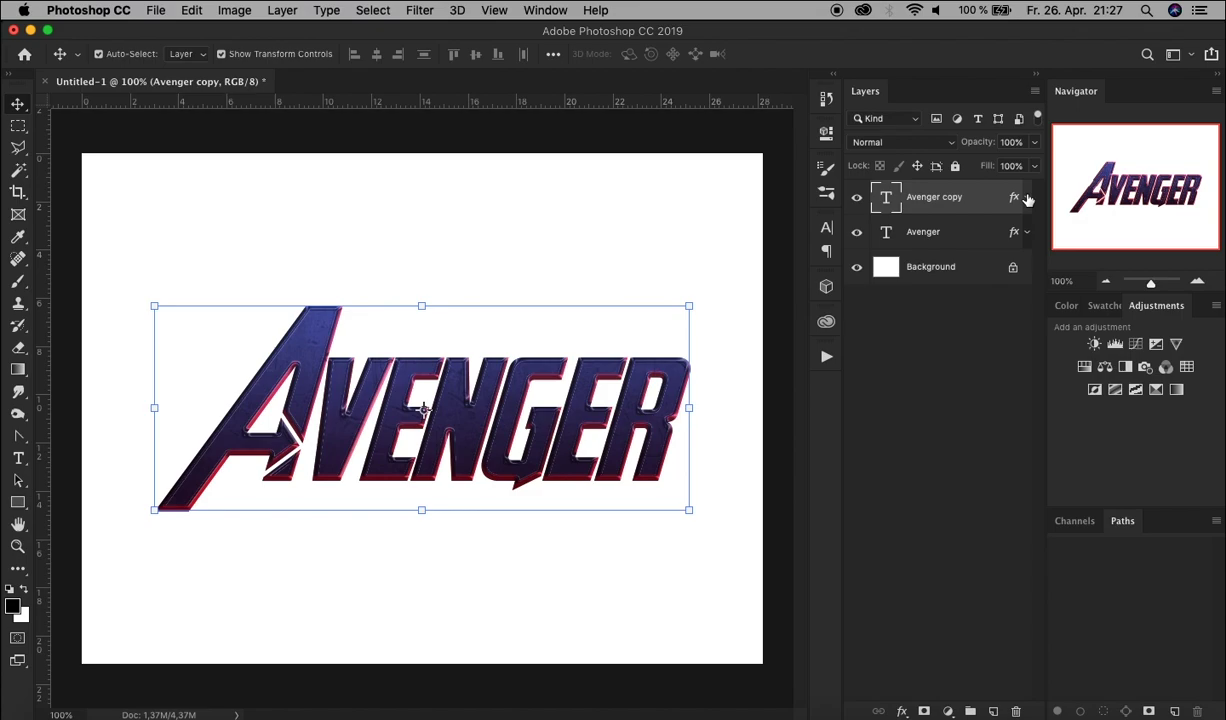
Clear the layer style from the Avenger copy layer, and toggle its visibility off and on to compare it with the original.
left_click(1027, 198)
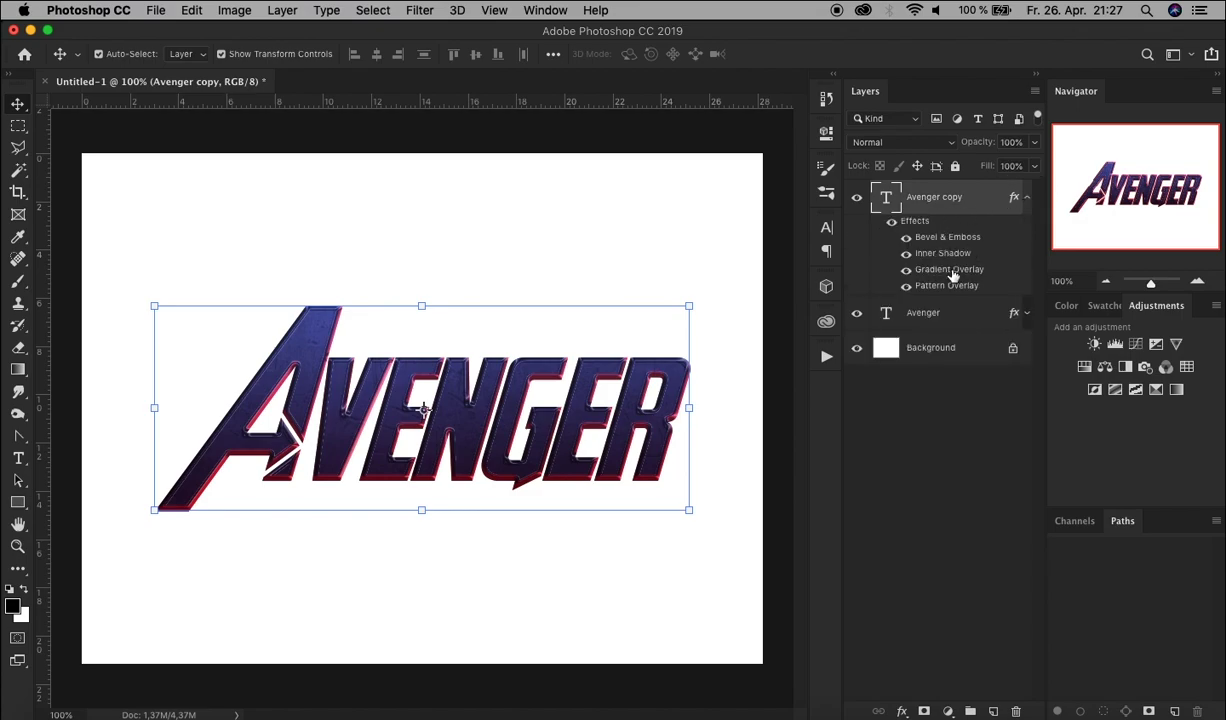
right_click(980, 200)
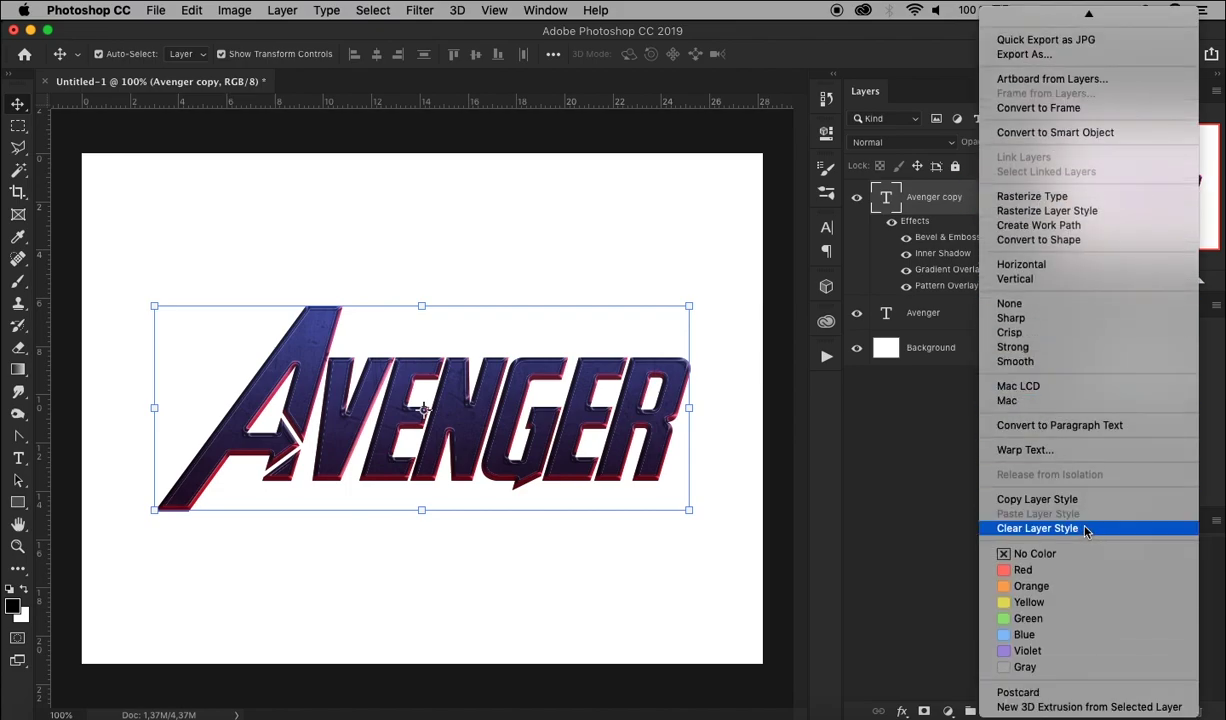
left_click(1087, 529)
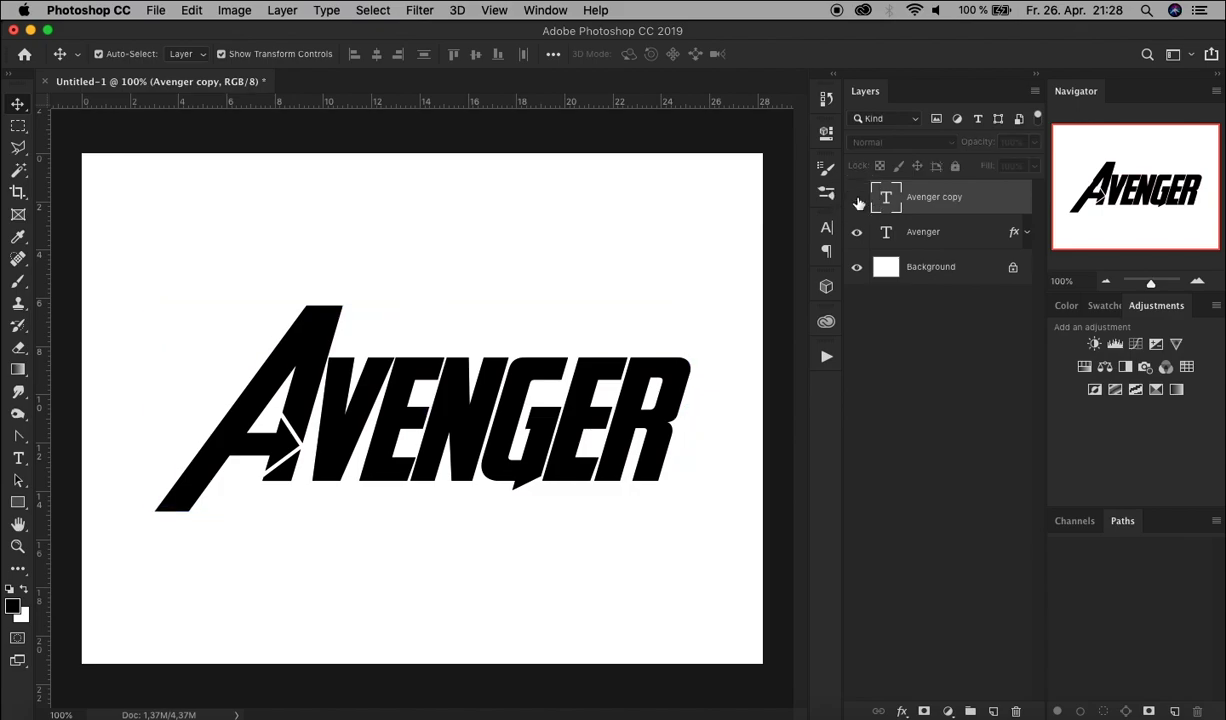
left_click(857, 200)
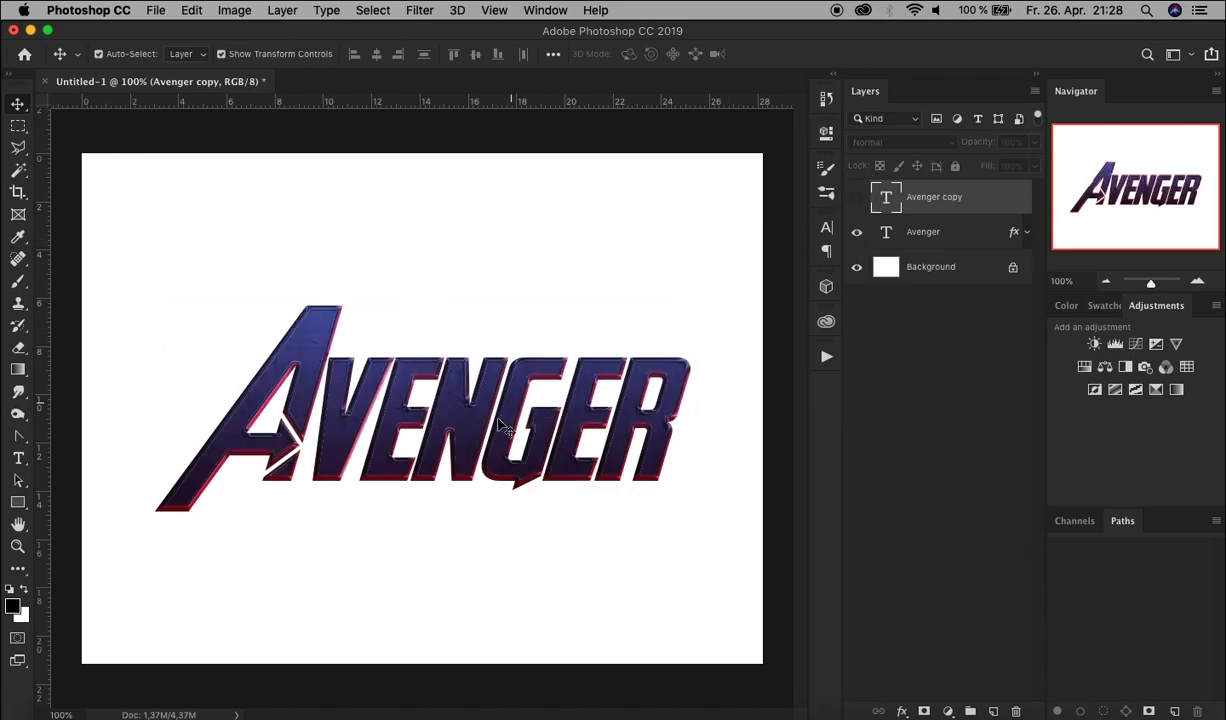
left_click(857, 199)
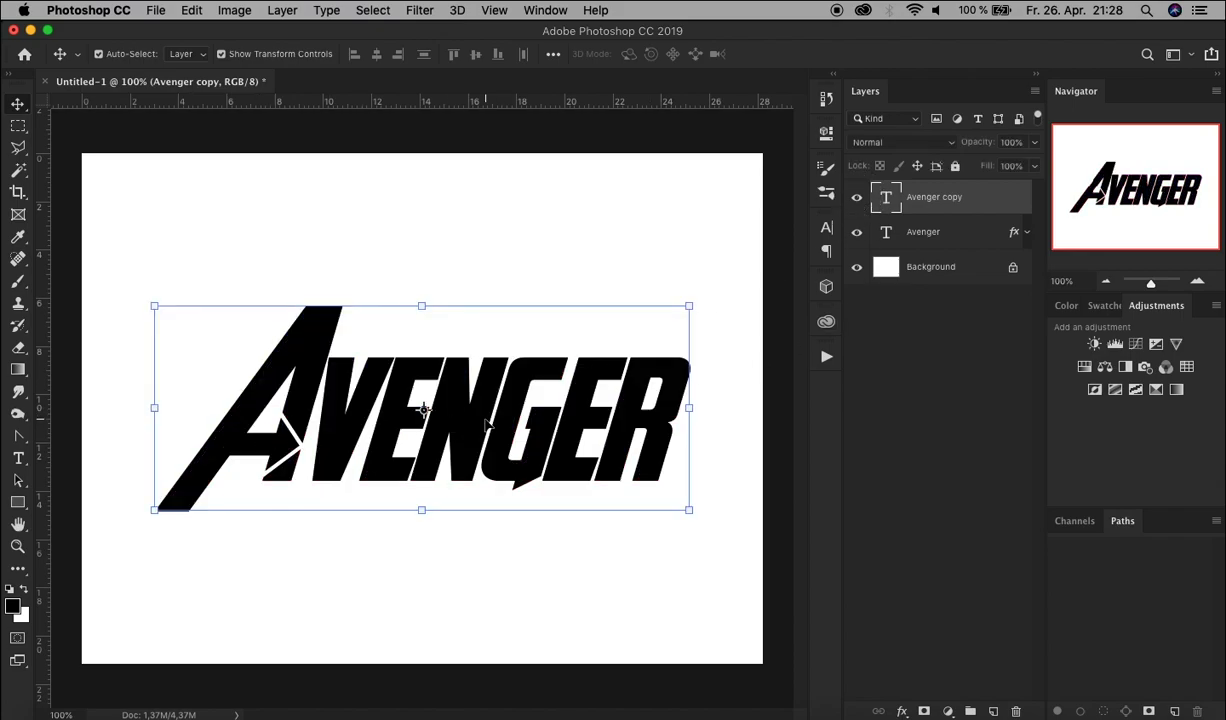
Set the Avenger copy layer's fill to 0% and reselect the layer.
left_click(1037, 168)
left_click_drag(1030, 189, 950, 190)
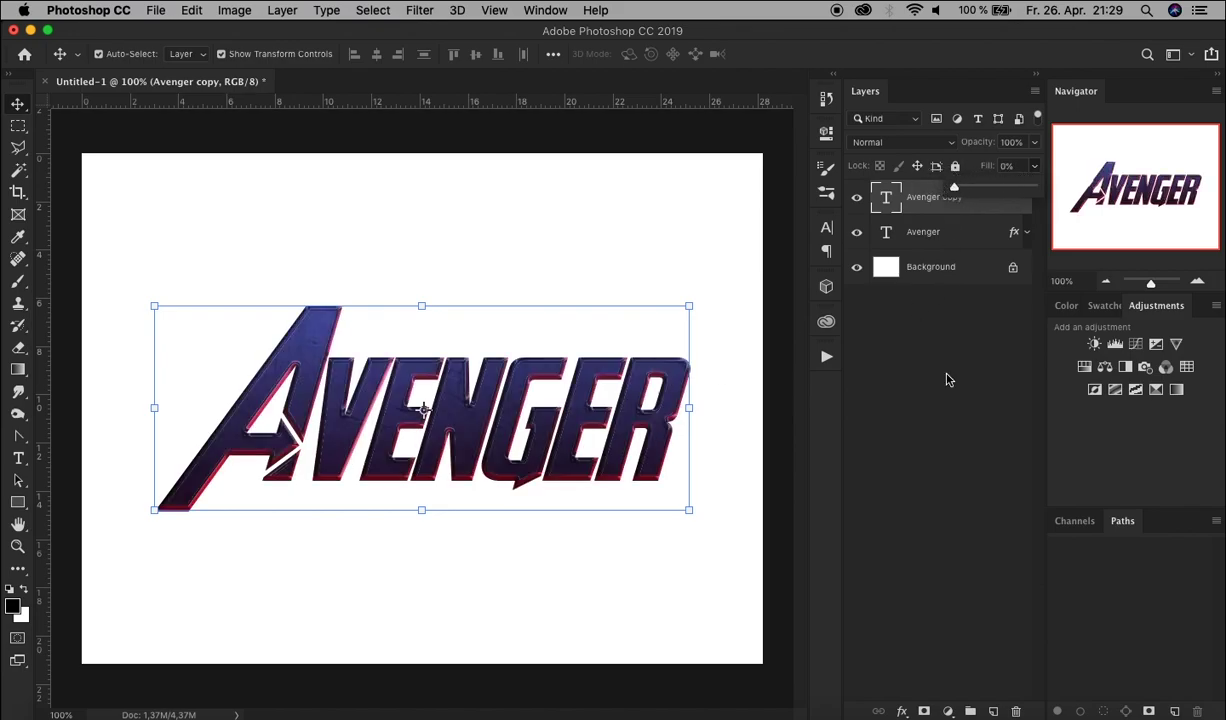
left_click(948, 379)
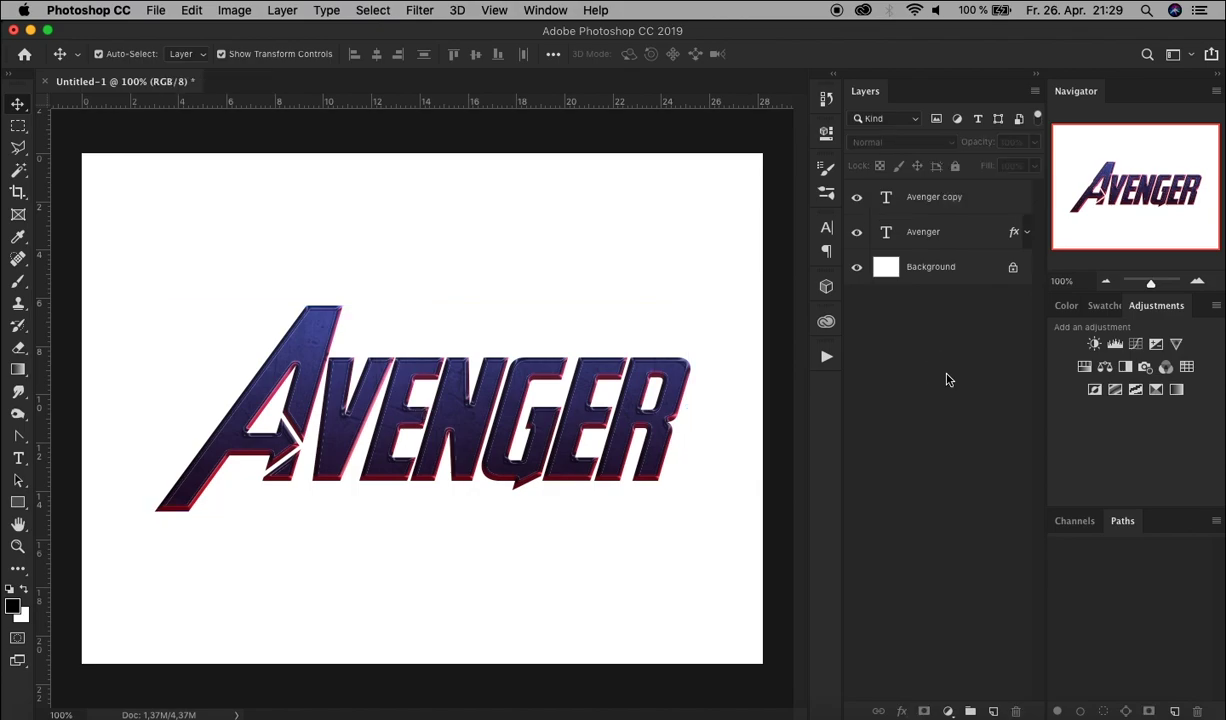
left_click(989, 198)
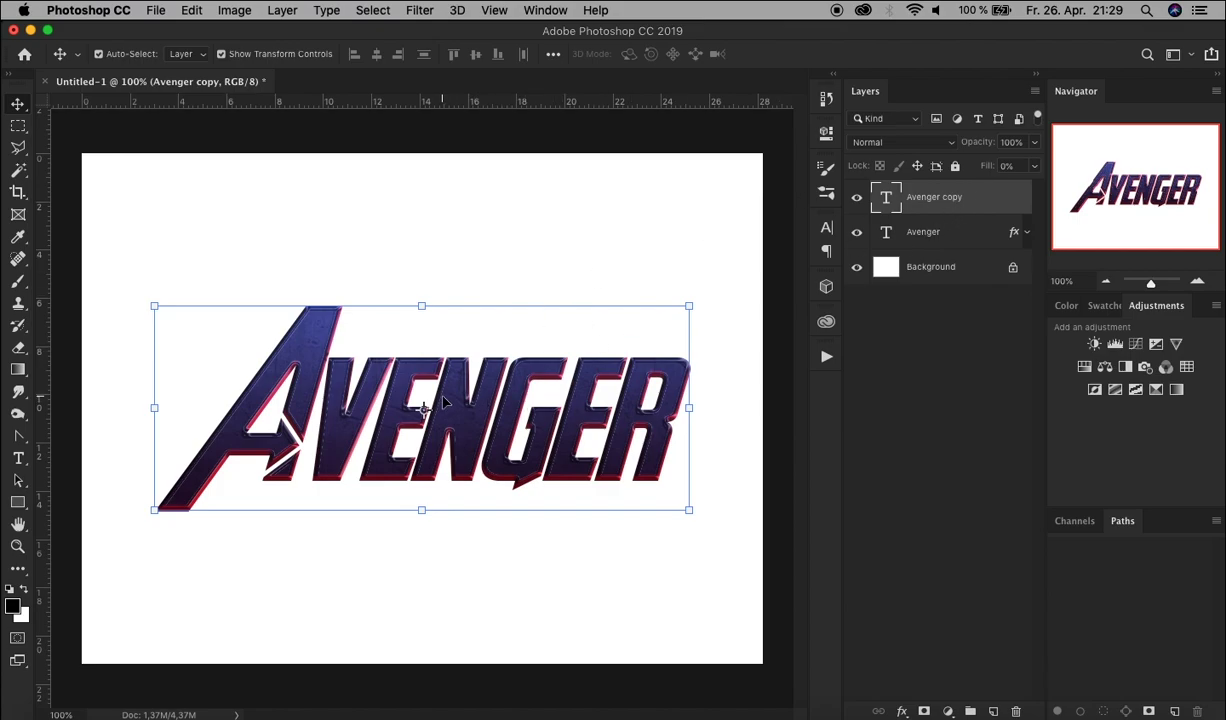
Add a Bevel & Emboss effect to the Avenger copy layer with size 2 px and shadow opacity 50%.
left_click(902, 708)
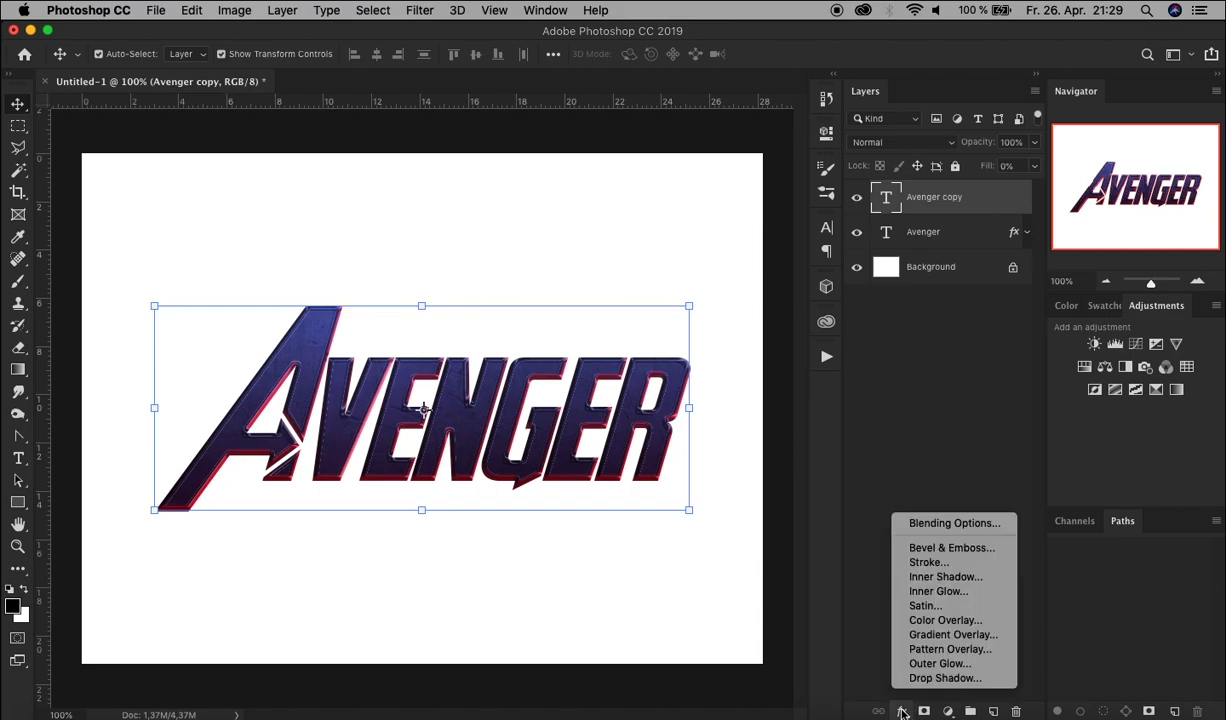
left_click(957, 550)
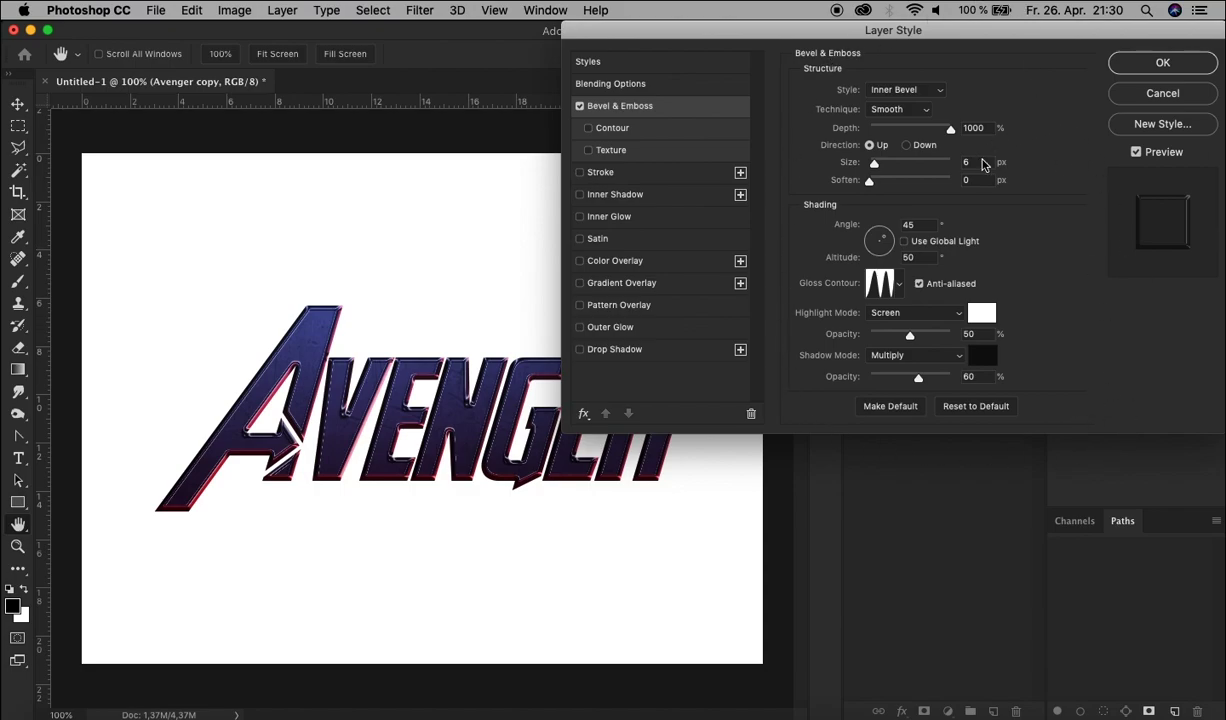
left_click_drag(984, 162, 914, 161)
type("2")
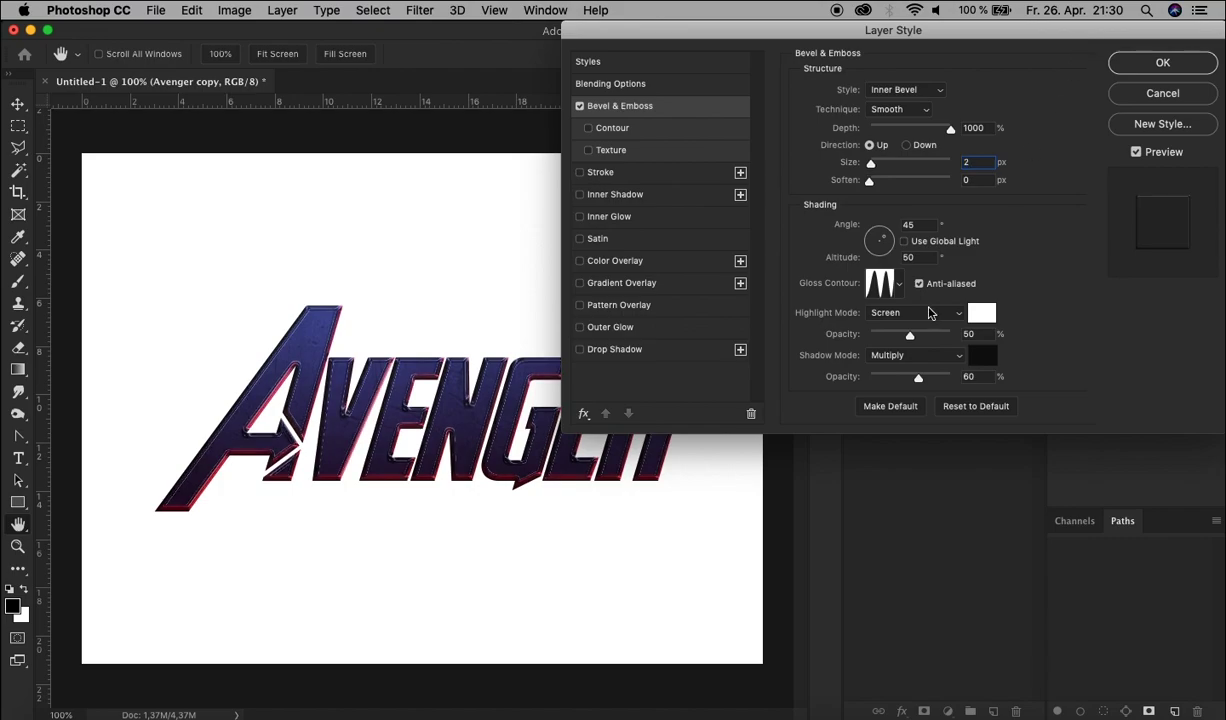
double_click(970, 377)
type("50")
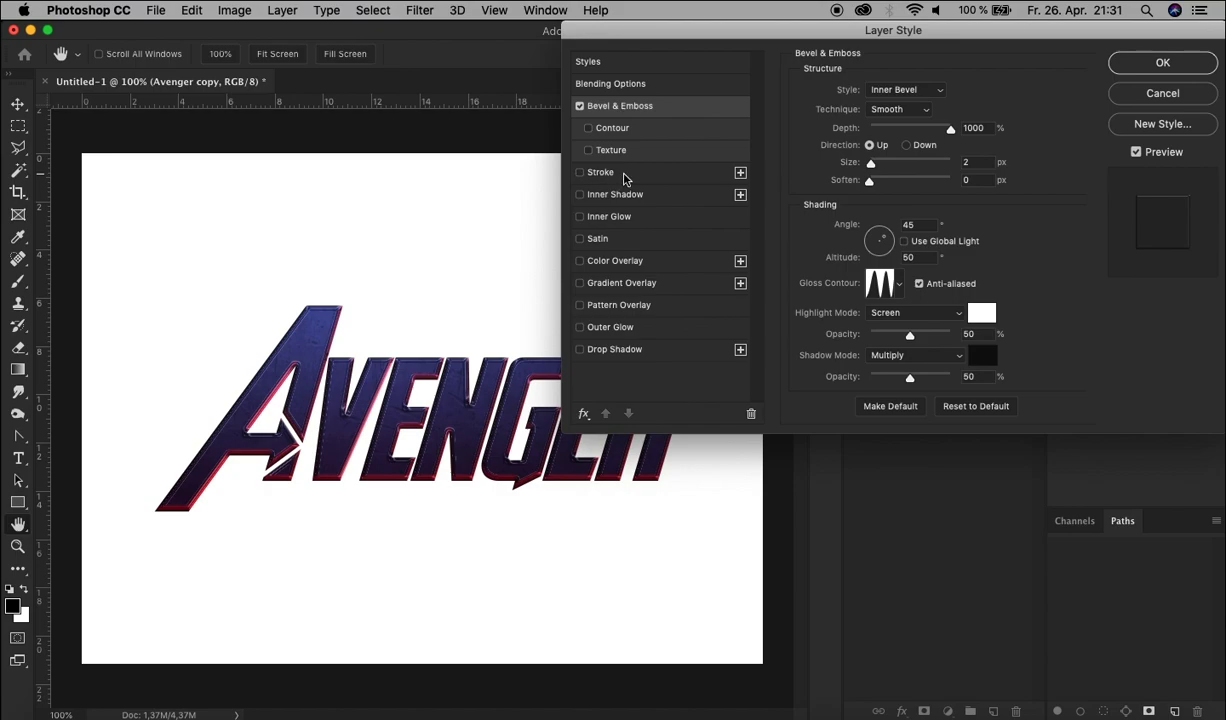
Add a stroke with a gradient fill using the last gold preset, checking the colours of its first two stops.
left_click(624, 178)
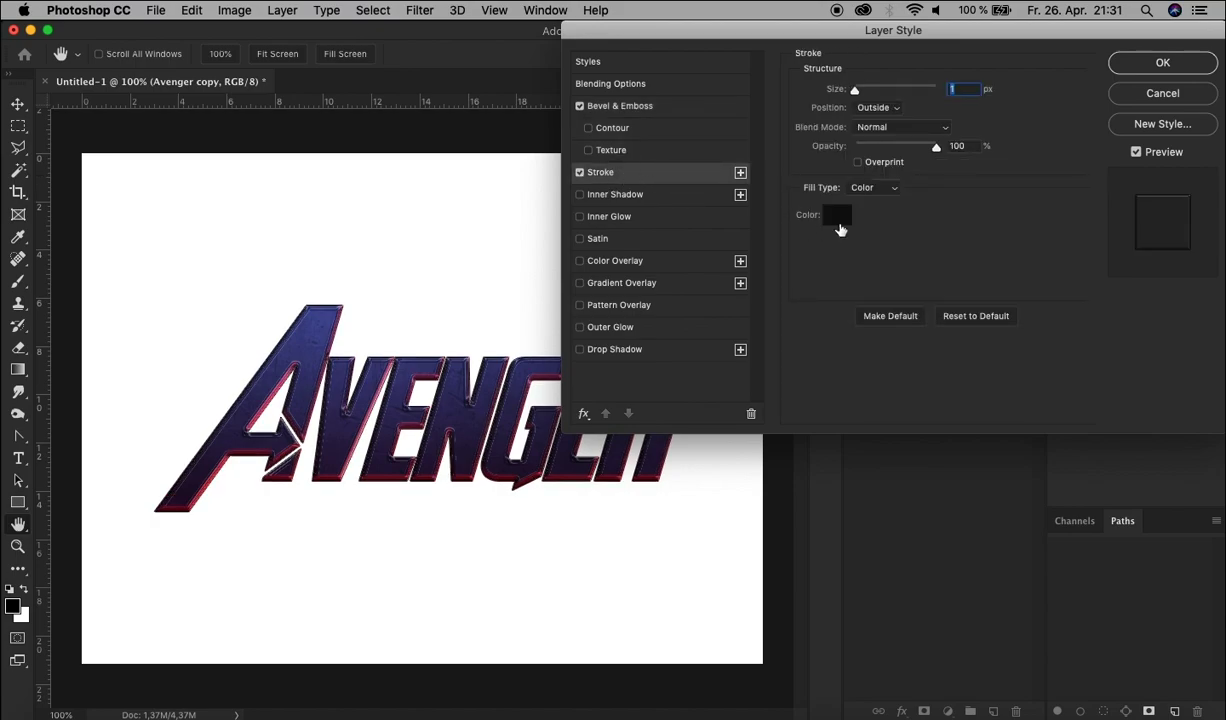
left_click(848, 188)
left_click(886, 199)
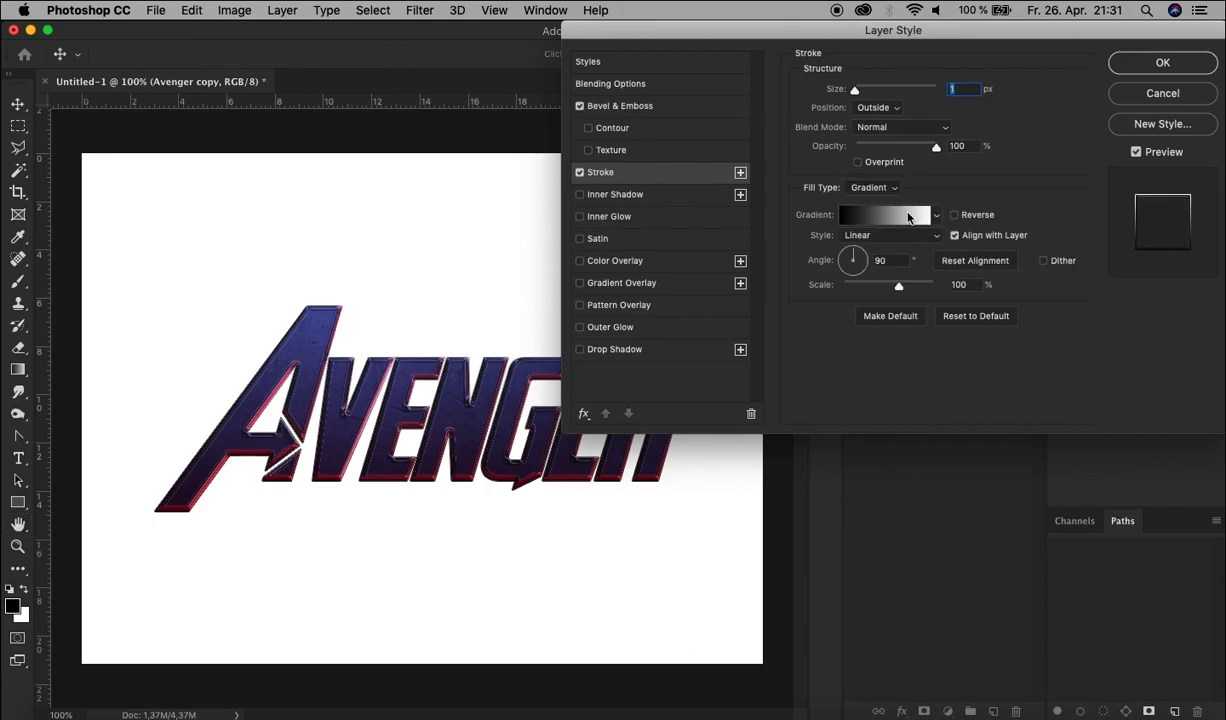
left_click(909, 218)
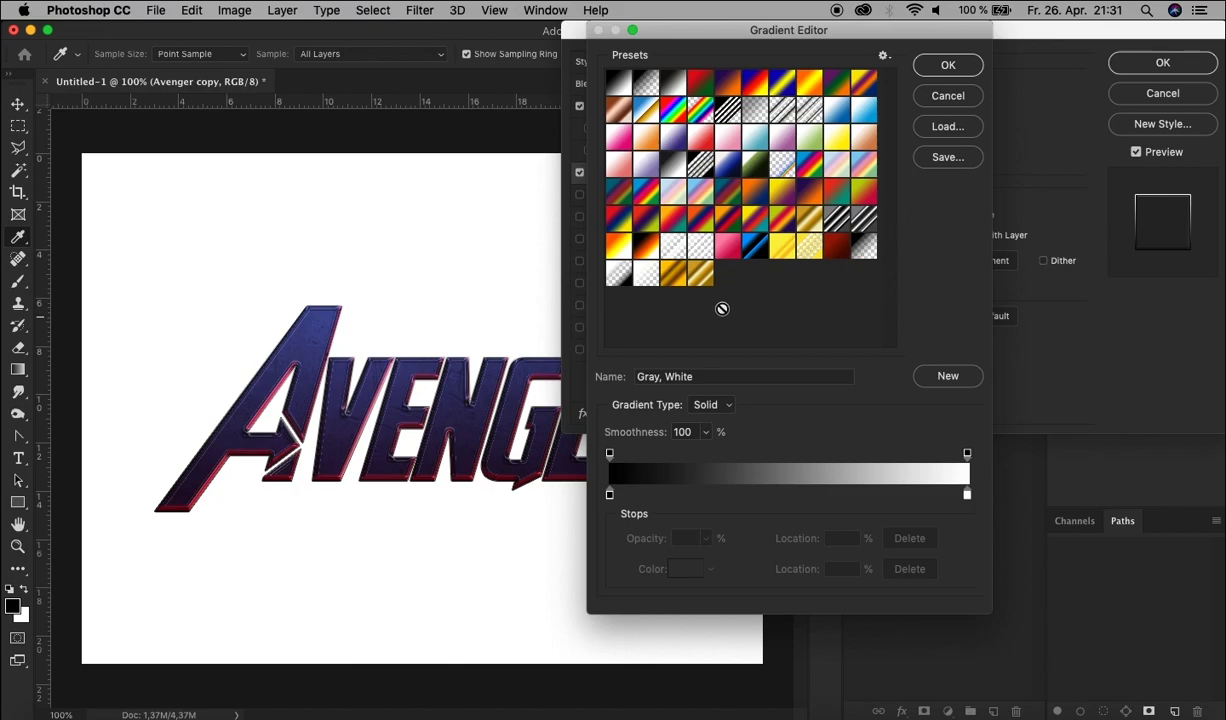
left_click(700, 276)
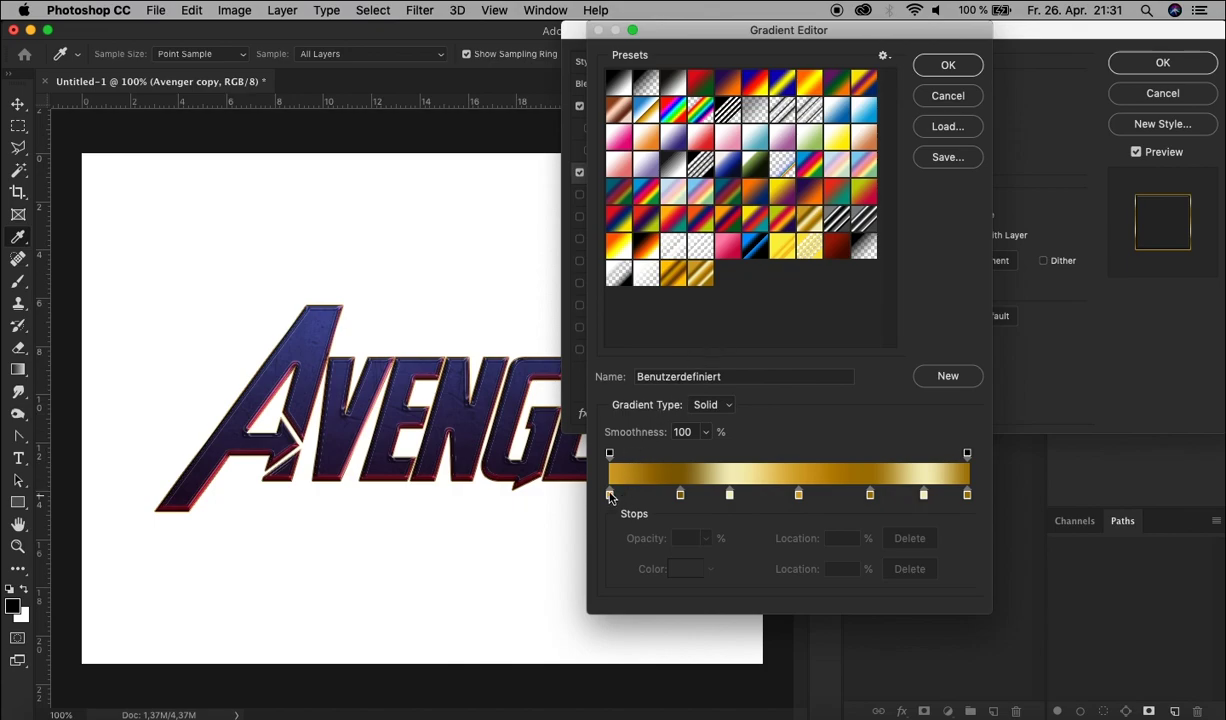
double_click(609, 494)
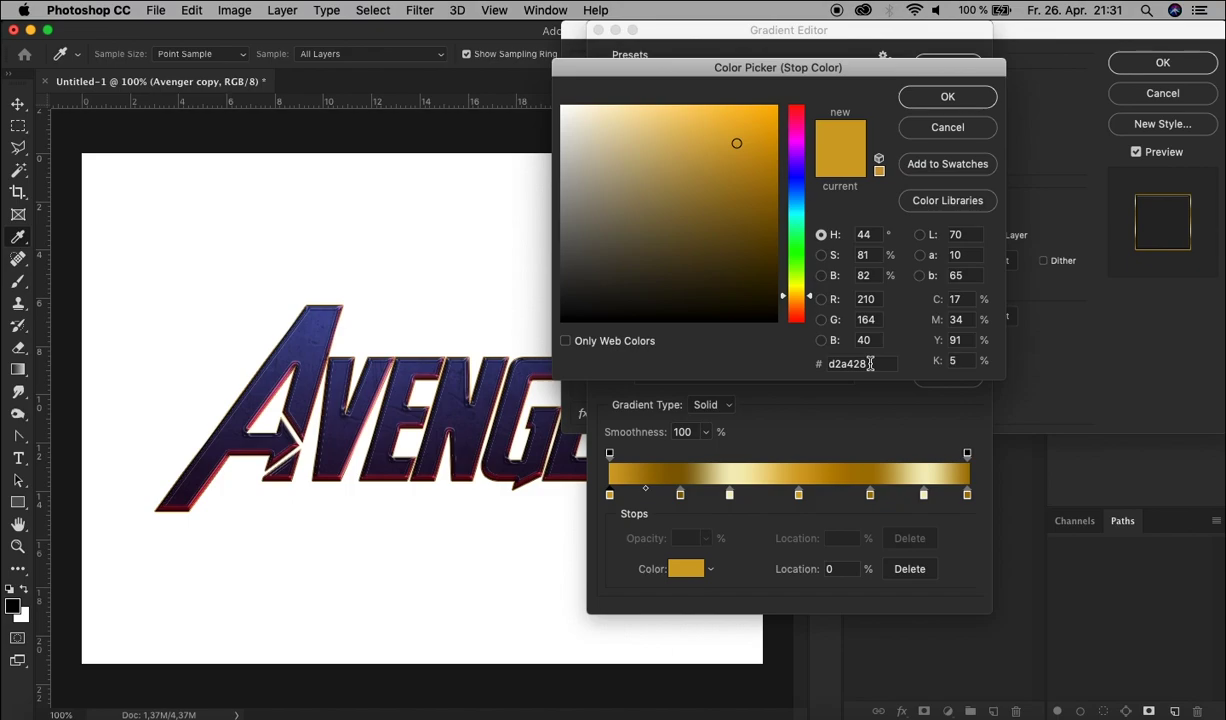
left_click(948, 97)
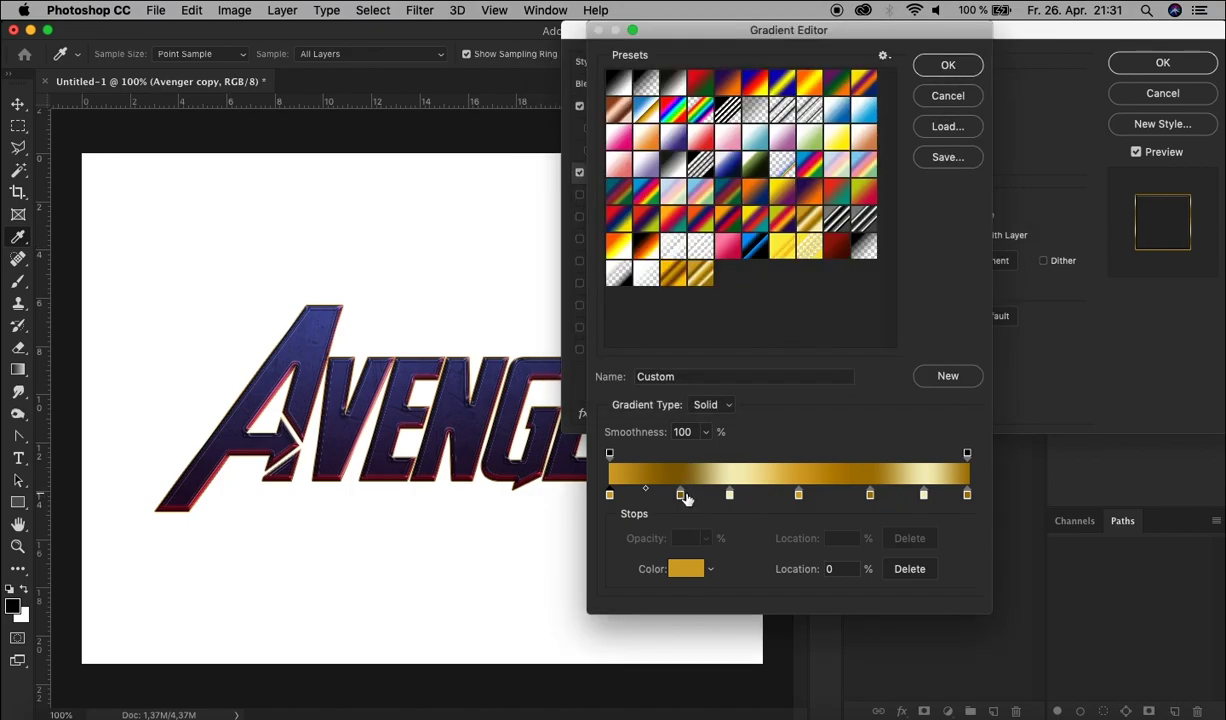
left_click(680, 494)
double_click(680, 494)
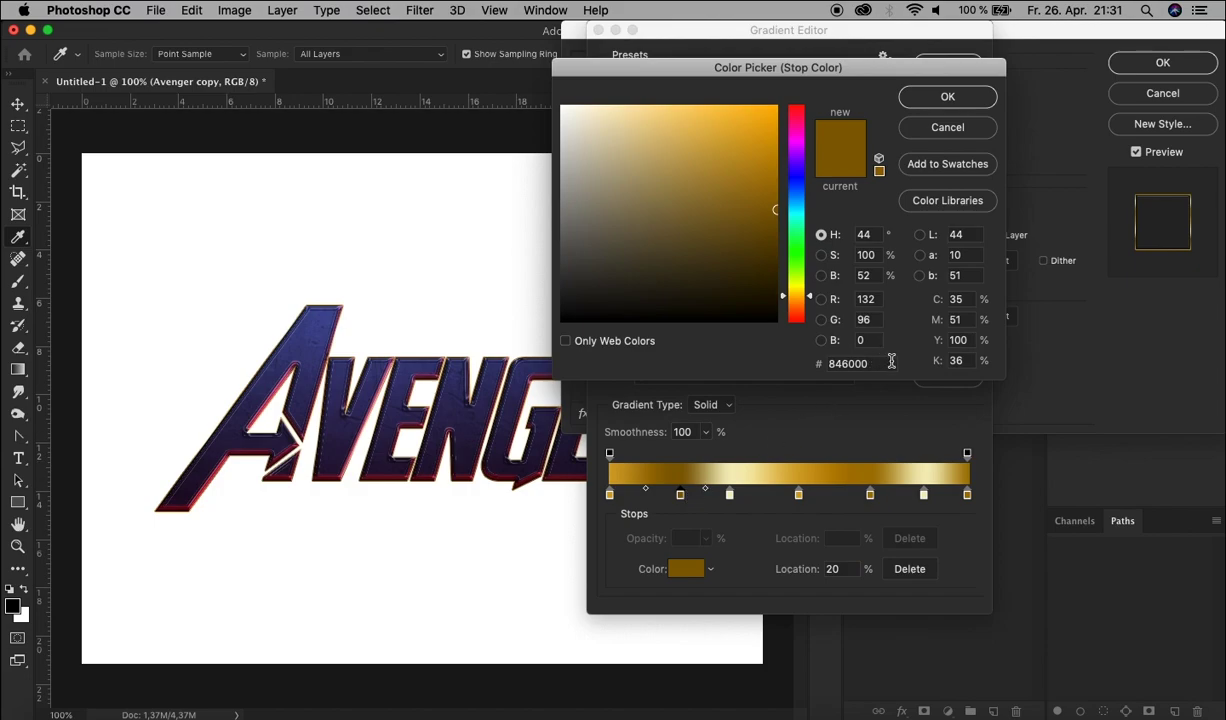
left_click(946, 99)
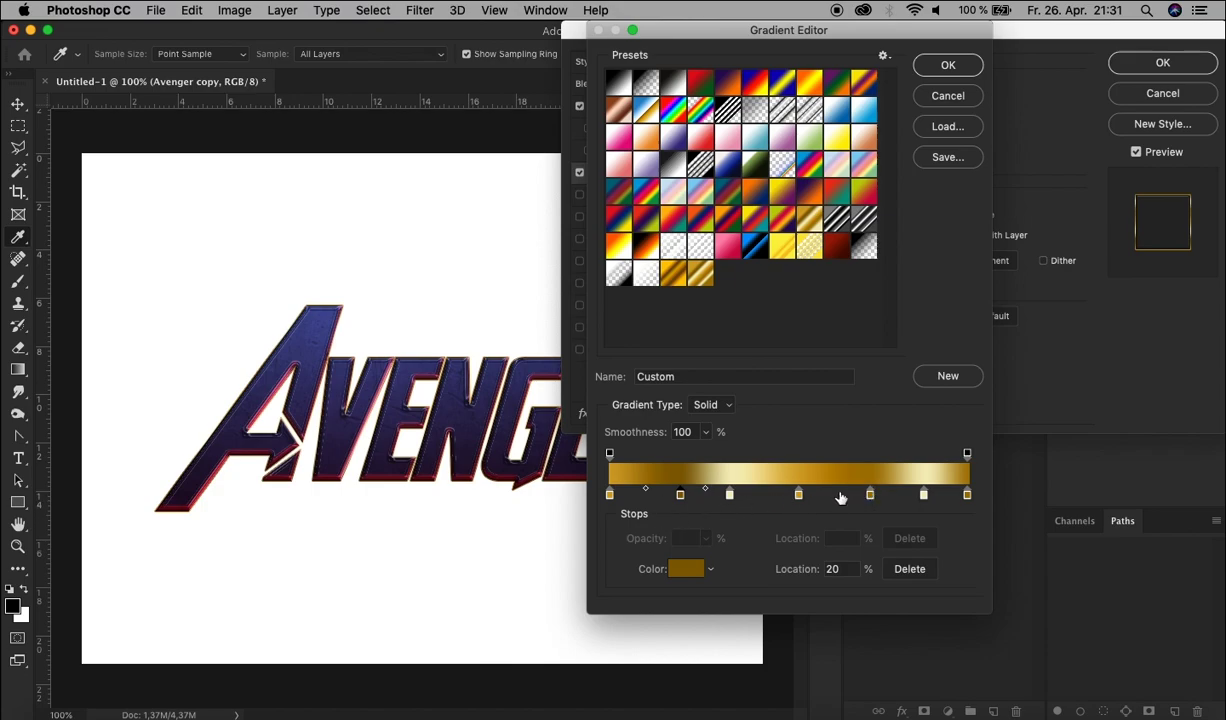
left_click(946, 66)
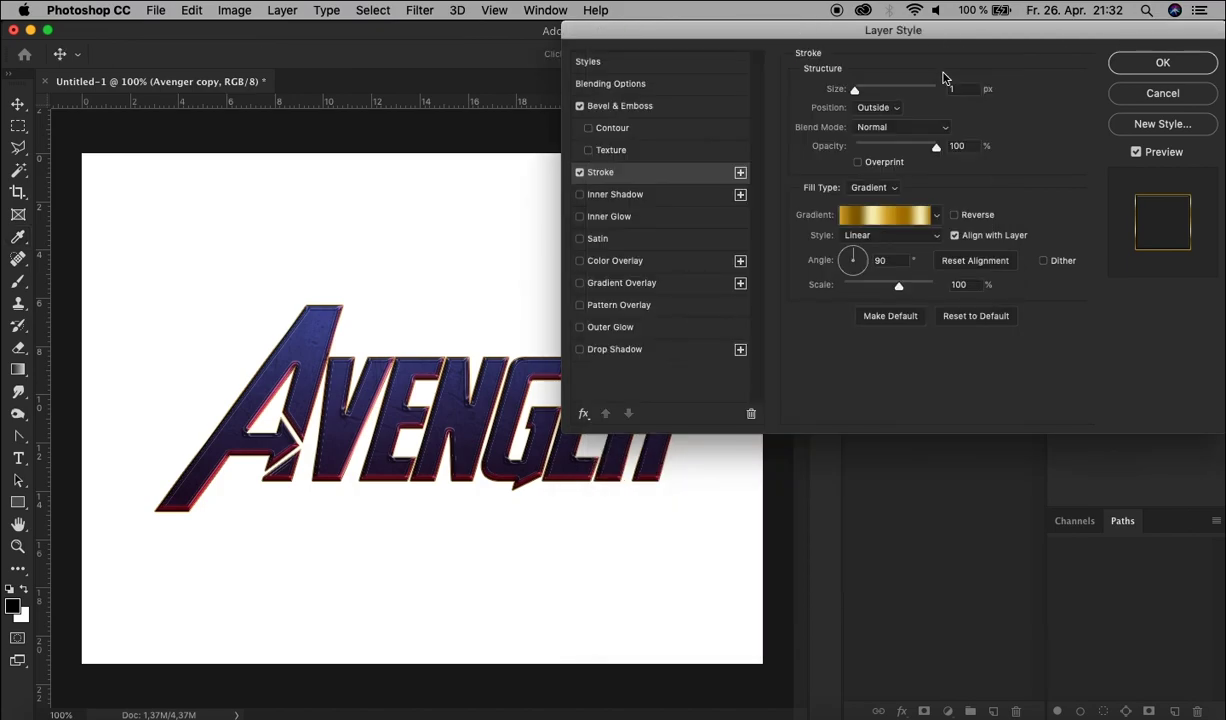
Set the gold stroke's size to 4 px, position to Inside and opacity to 70%.
left_click_drag(970, 90, 885, 97)
type("4")
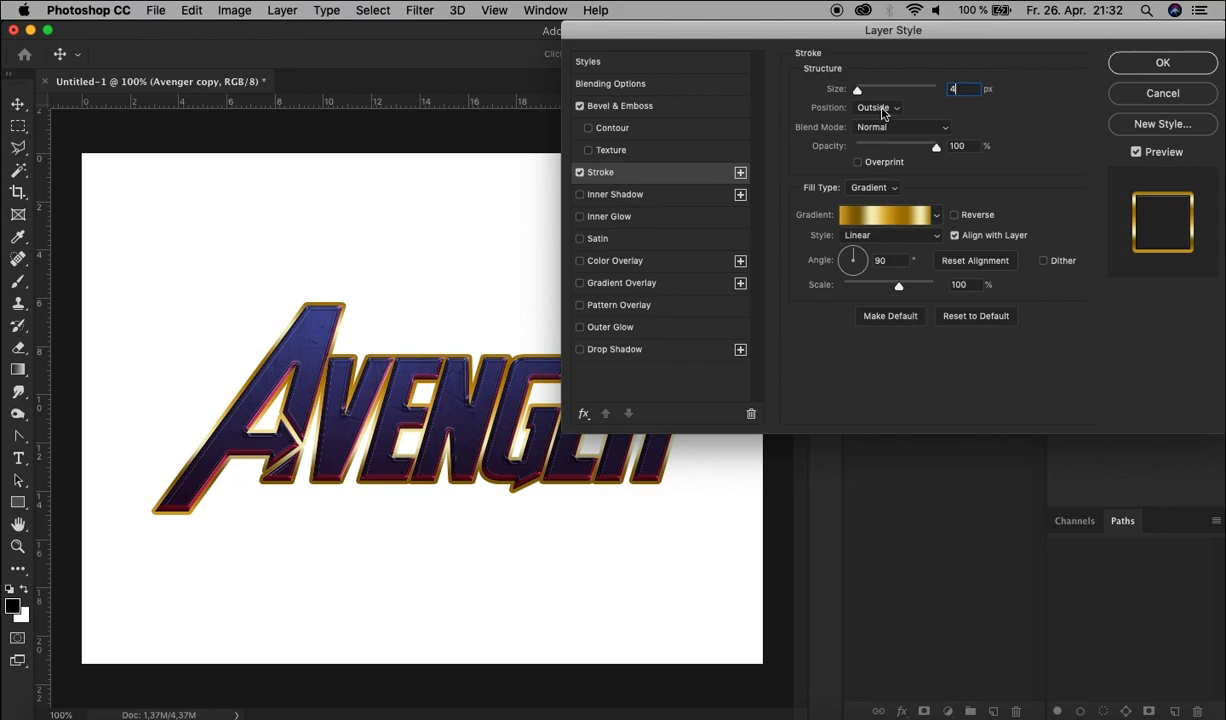
left_click(878, 108)
left_click(874, 120)
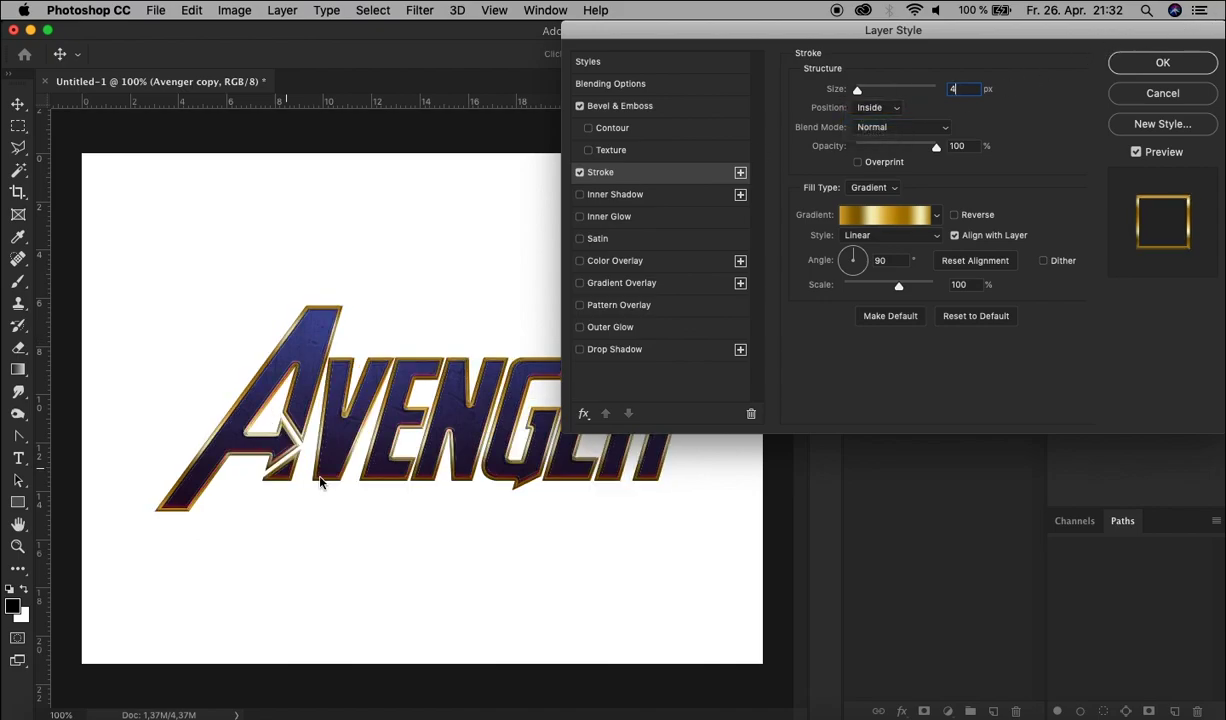
left_click(958, 146)
type("70")
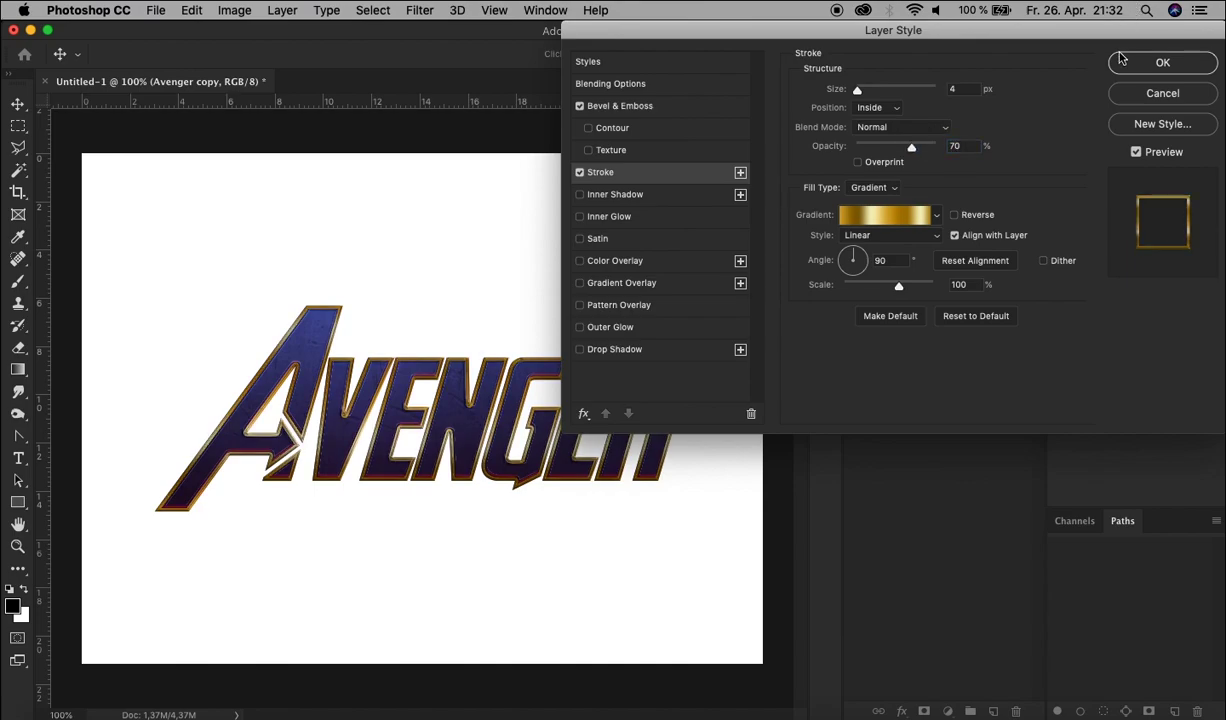
Enable dithering for the stroke's gradient and set its scale to 50% and angle to 45°.
left_click(1060, 263)
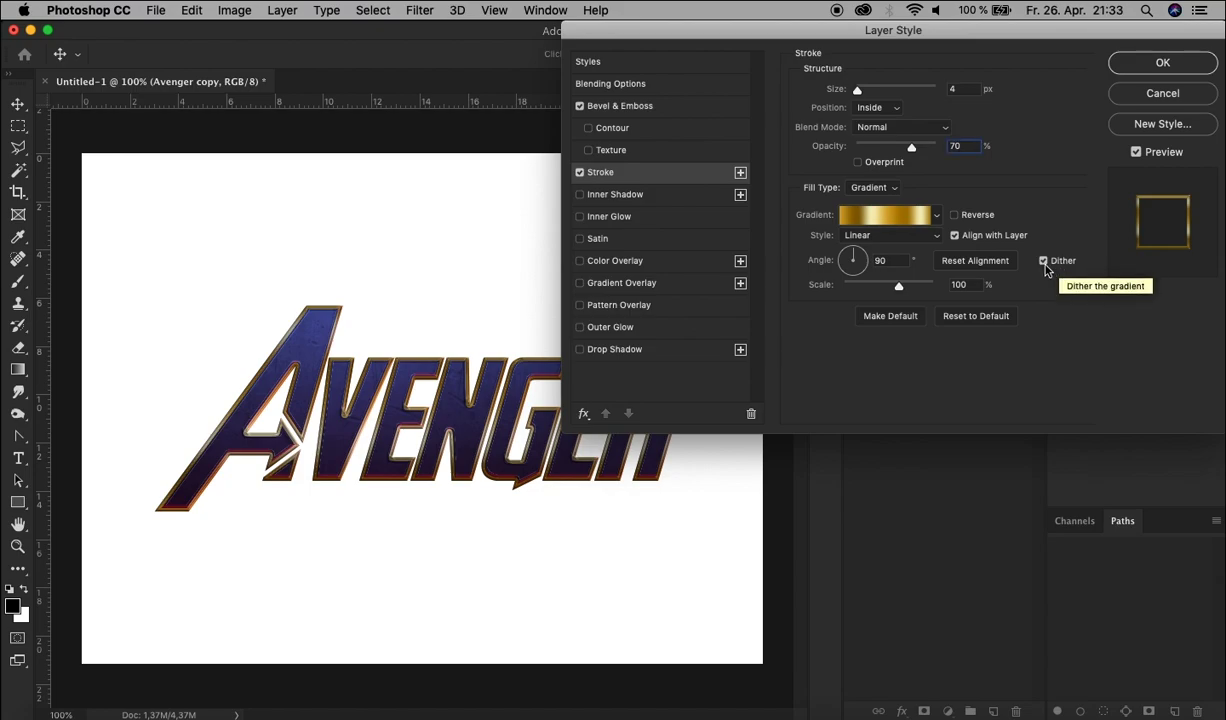
double_click(960, 284)
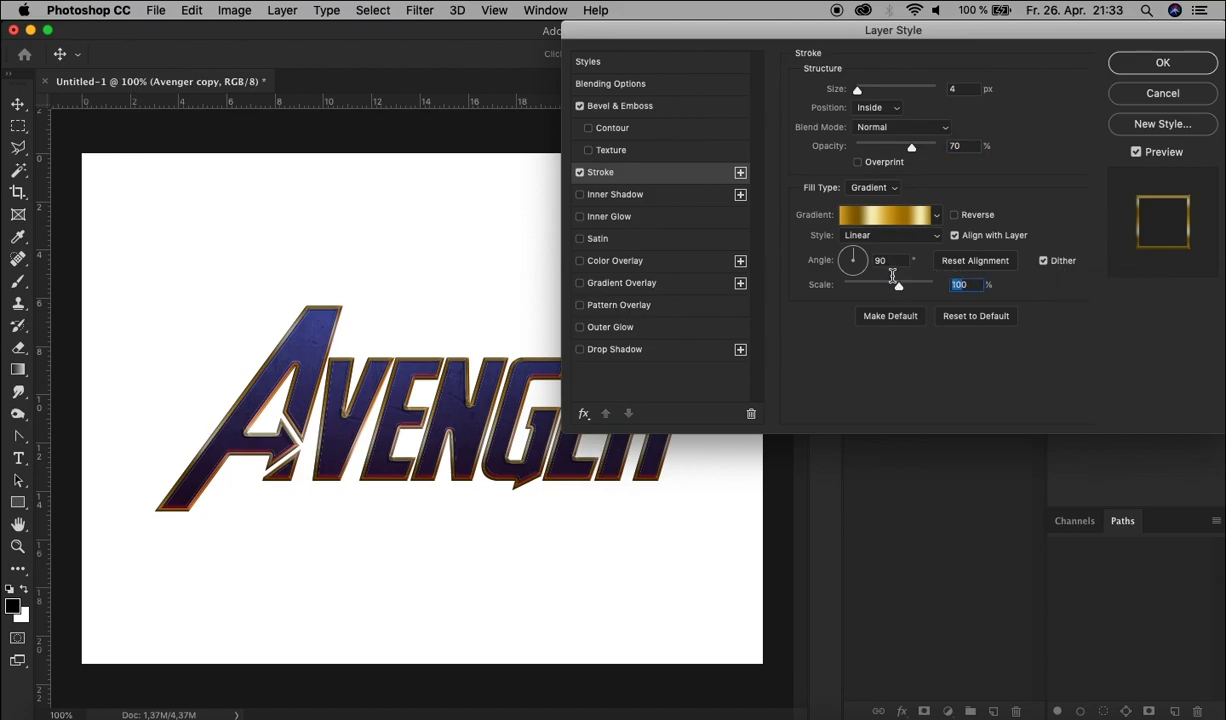
type("50")
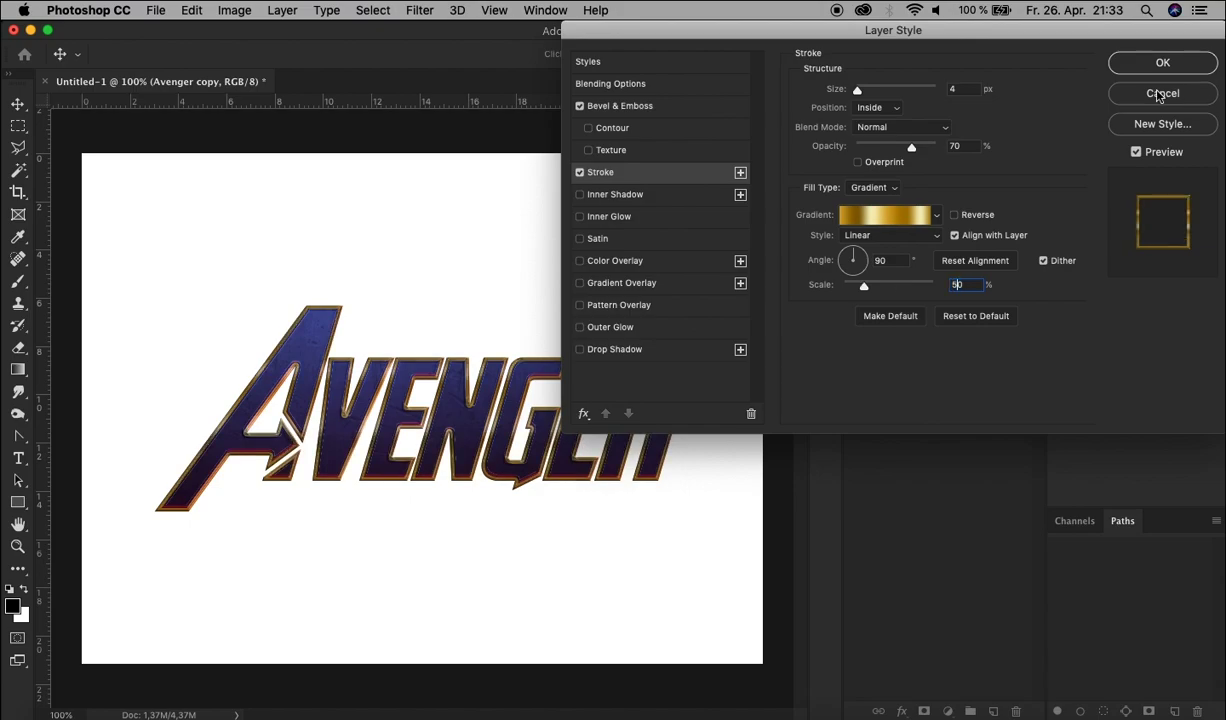
left_click_drag(893, 261, 828, 263)
type("45")
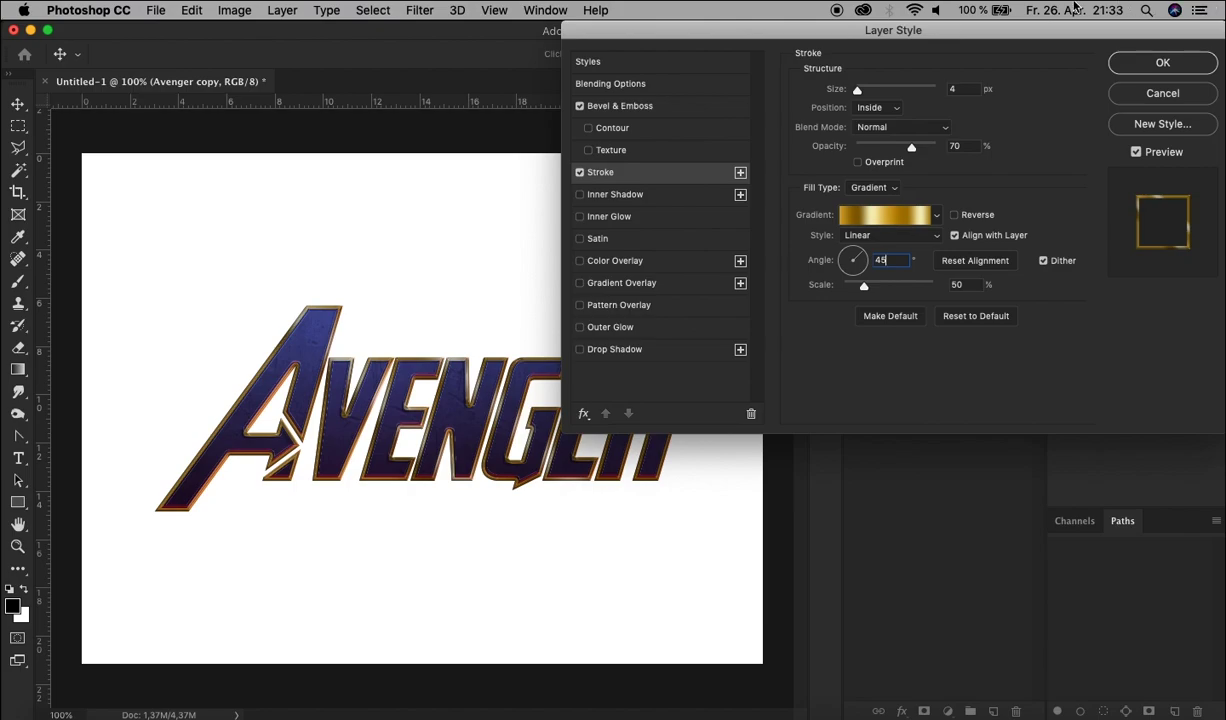
Add a second stroke and make its gradient solid white from the Foreground to Background preset by removing the black stop.
left_click(740, 173)
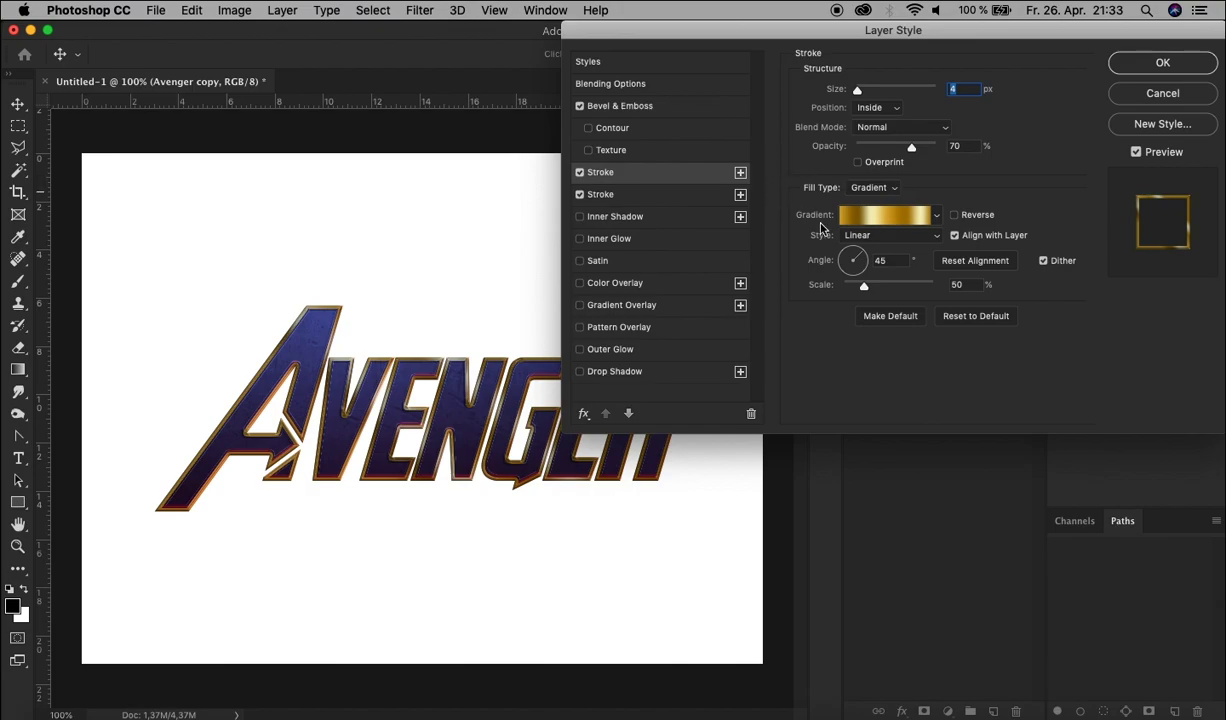
left_click(889, 222)
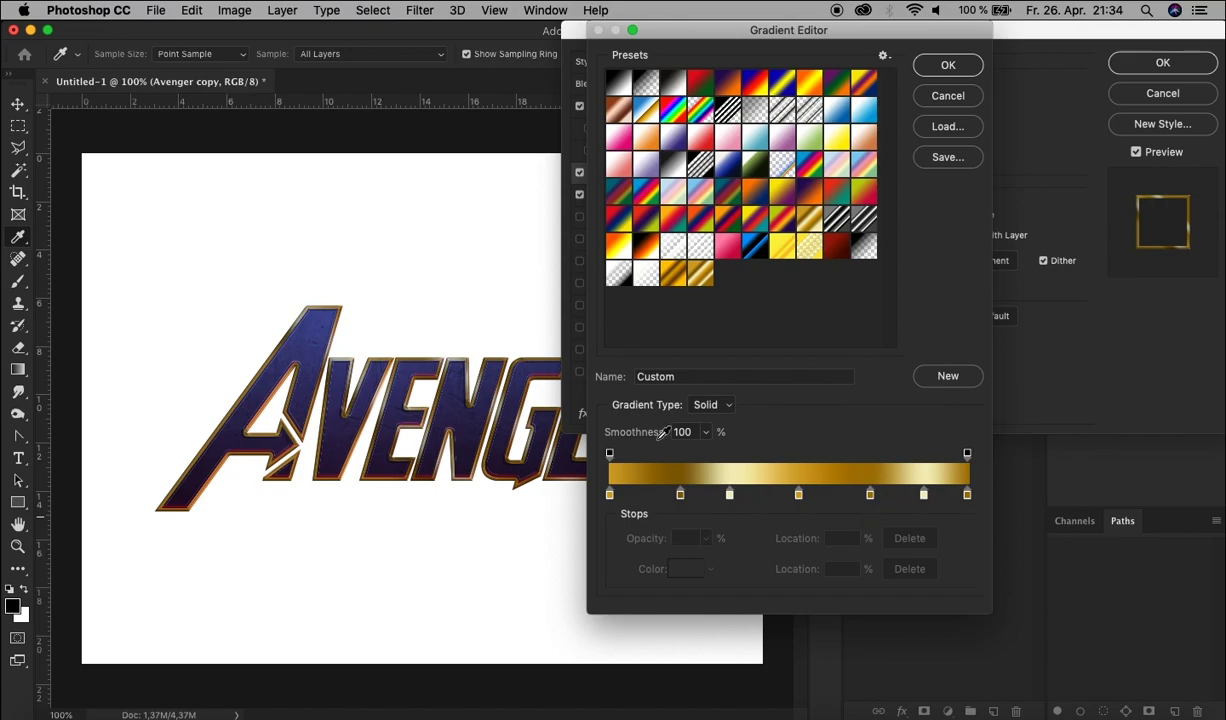
left_click(621, 83)
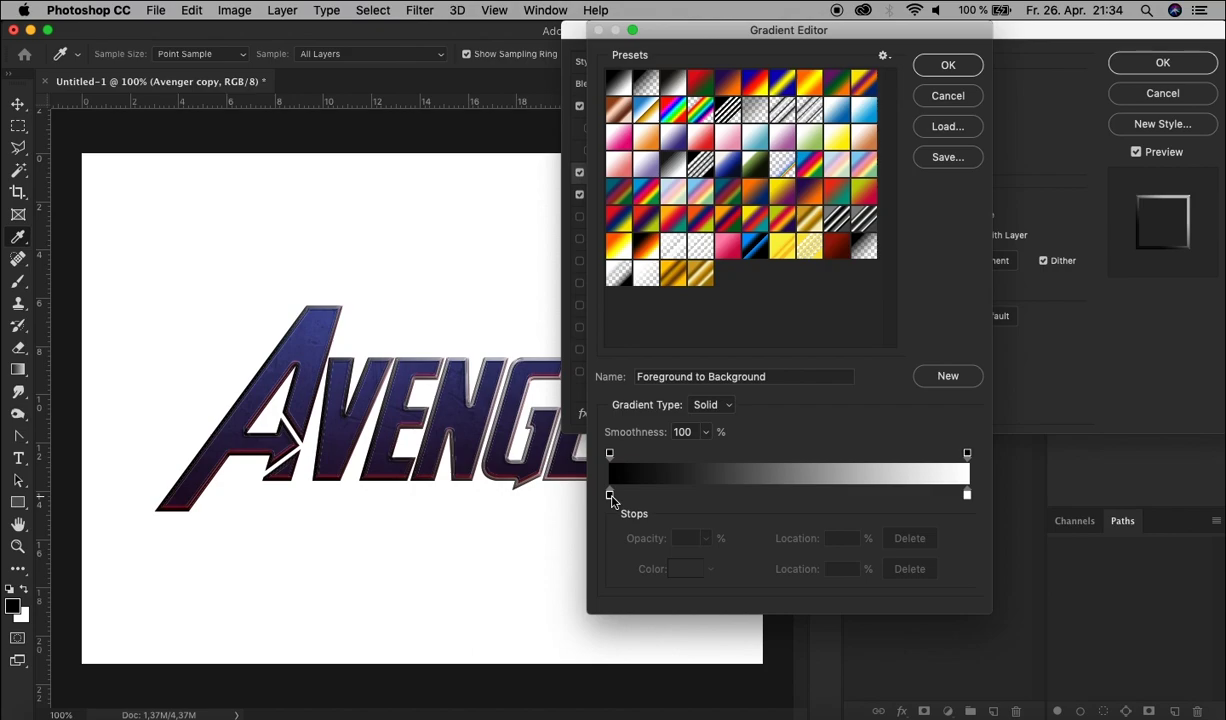
left_click_drag(610, 495, 605, 531)
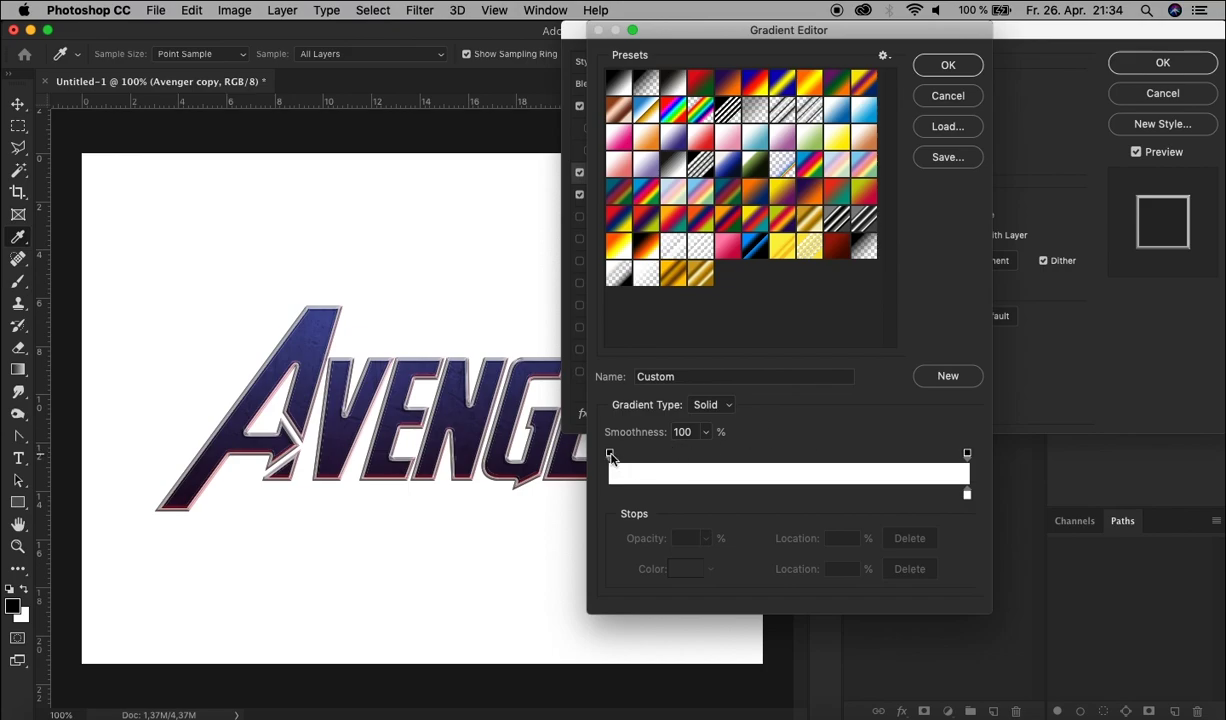
Add opacity stops to the white gradient: 0% at location 25, 100% at 50 and 0% at 75, and accept it.
key("alt")
left_click_drag(610, 456, 700, 453)
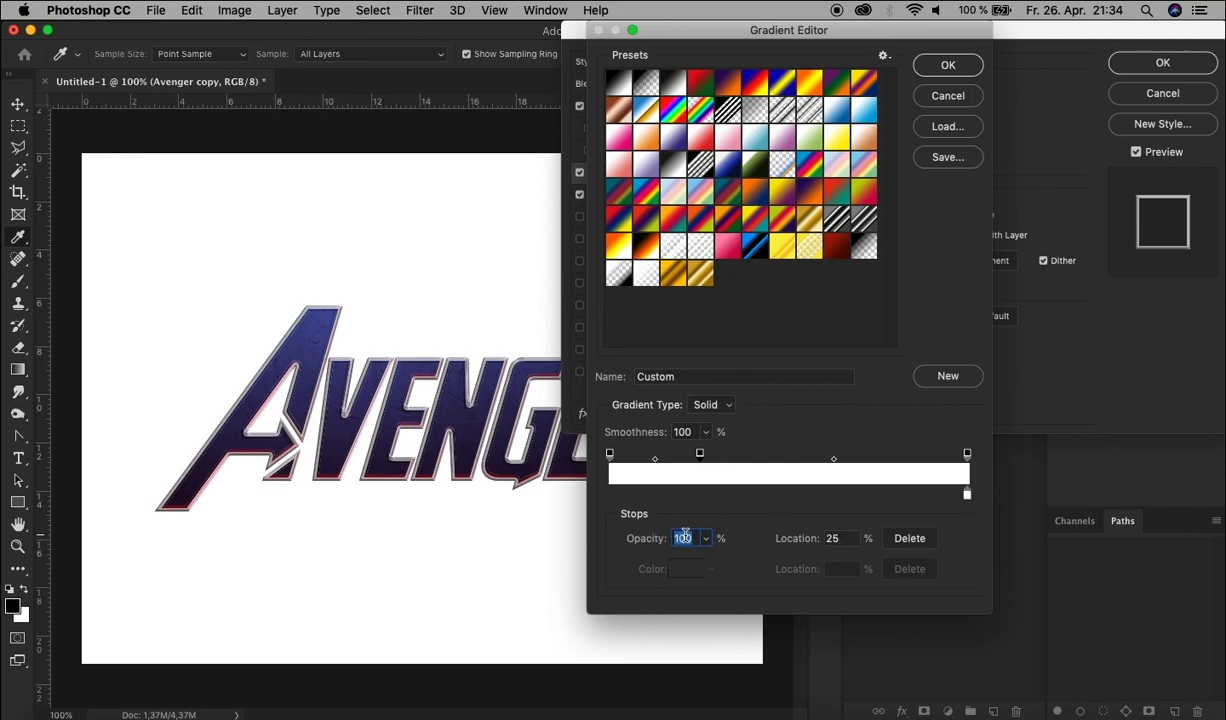
type("0")
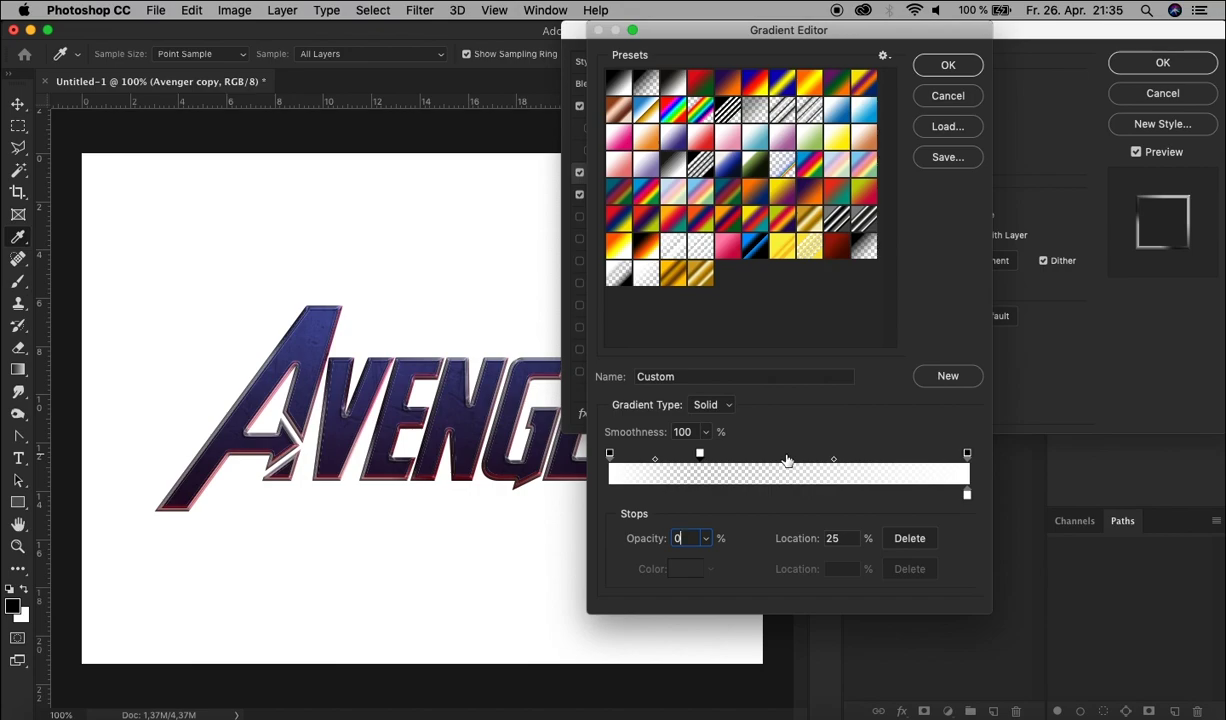
key("alt")
left_click_drag(610, 456, 790, 458)
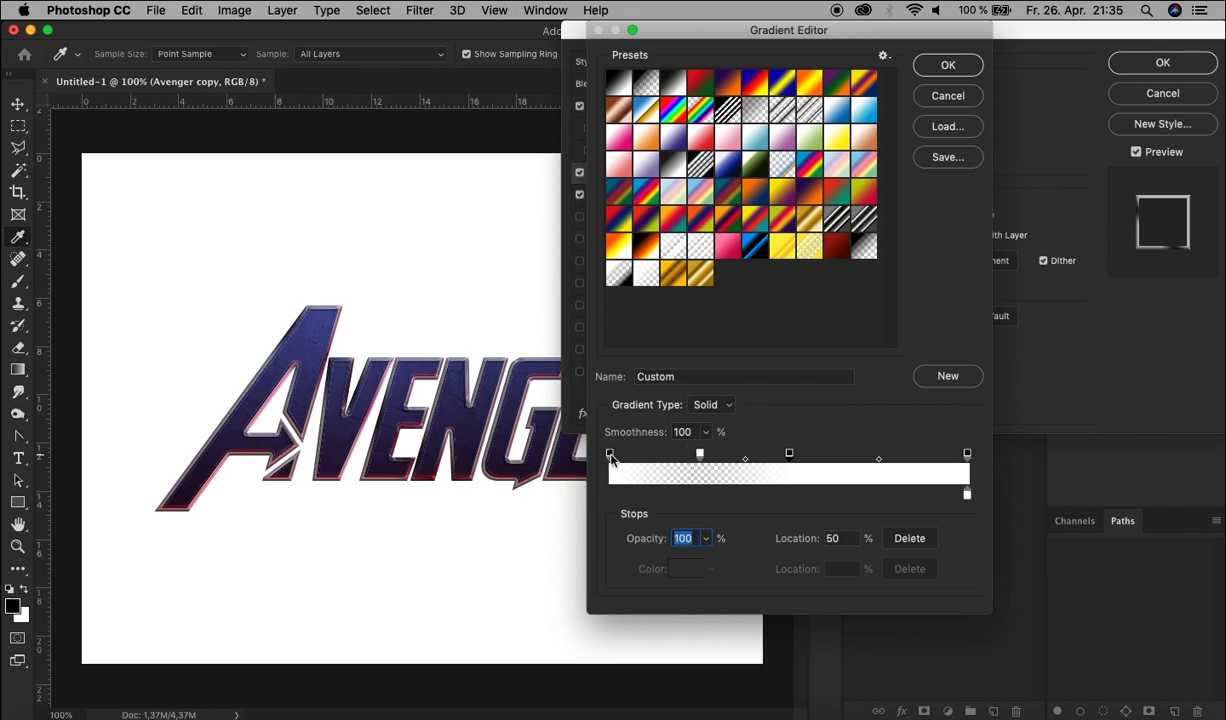
left_click(701, 455)
key("alt")
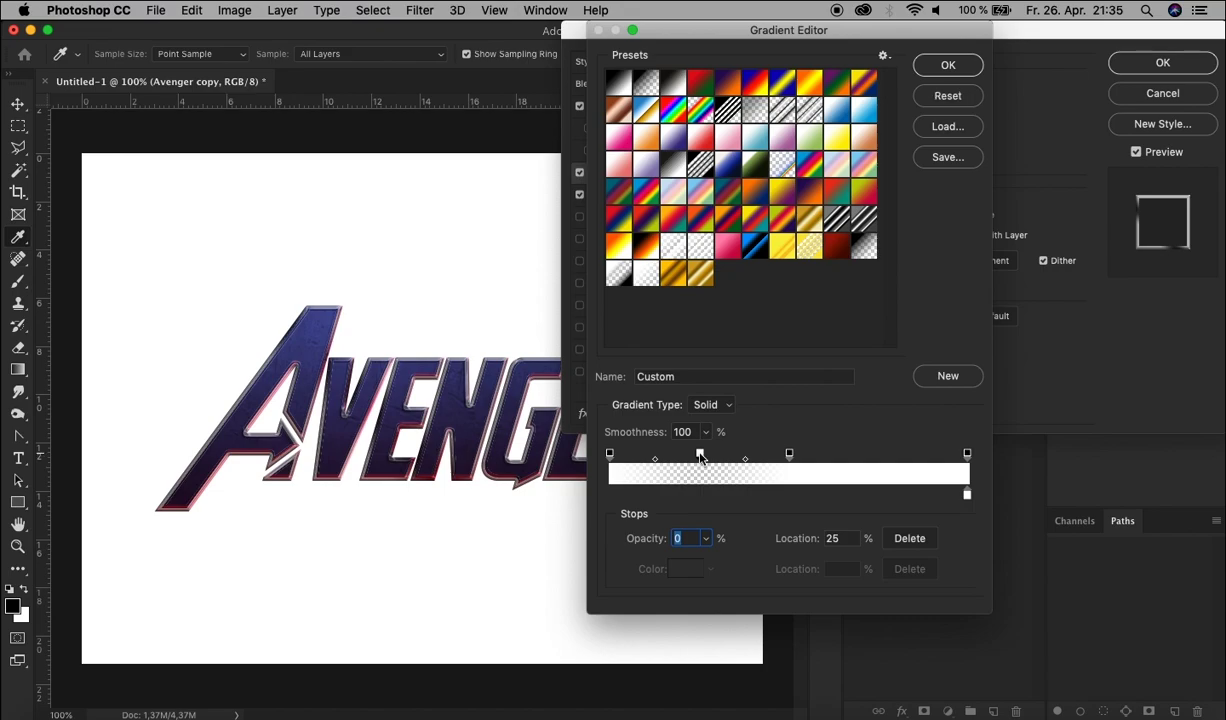
left_click_drag(701, 457, 877, 456)
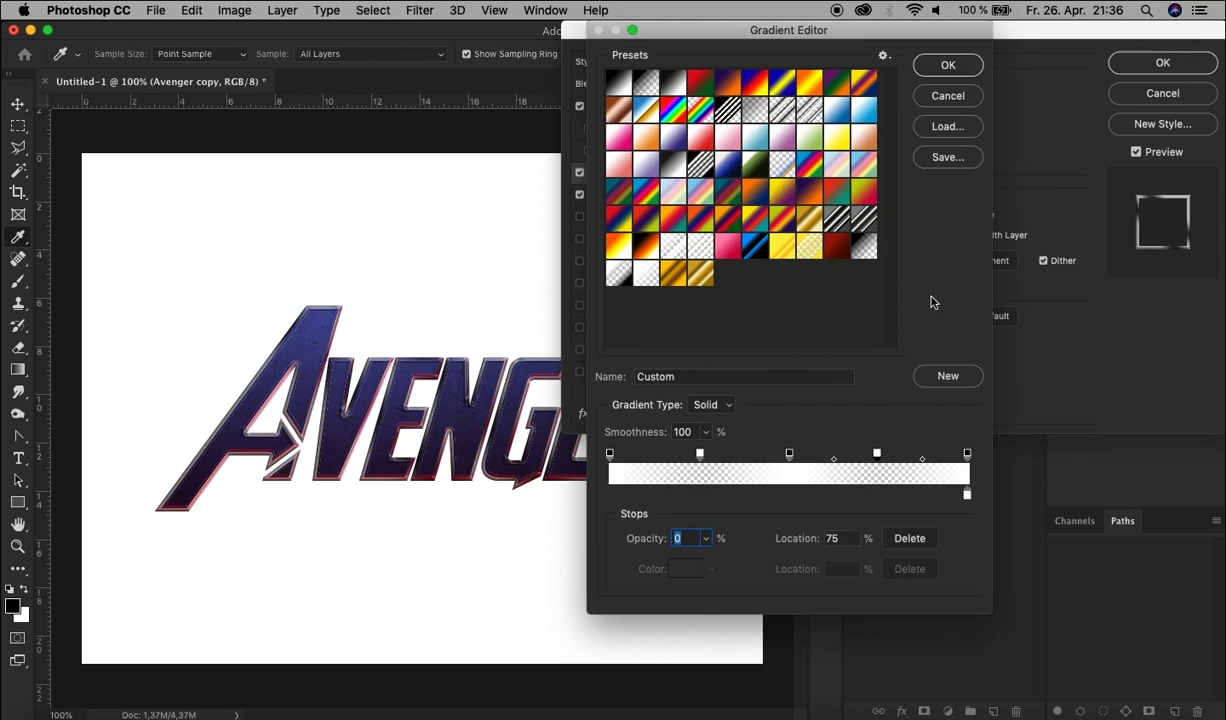
left_click(948, 66)
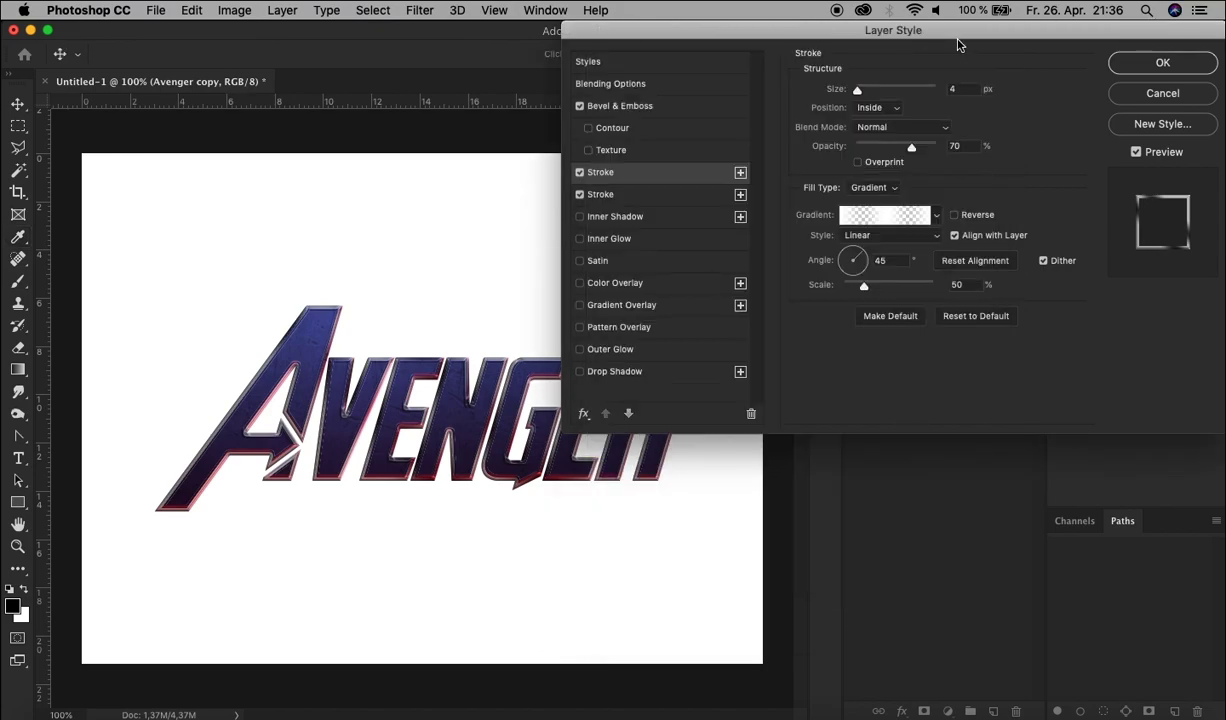
Set the upper stroke's blend mode to Overlay.
left_click(905, 127)
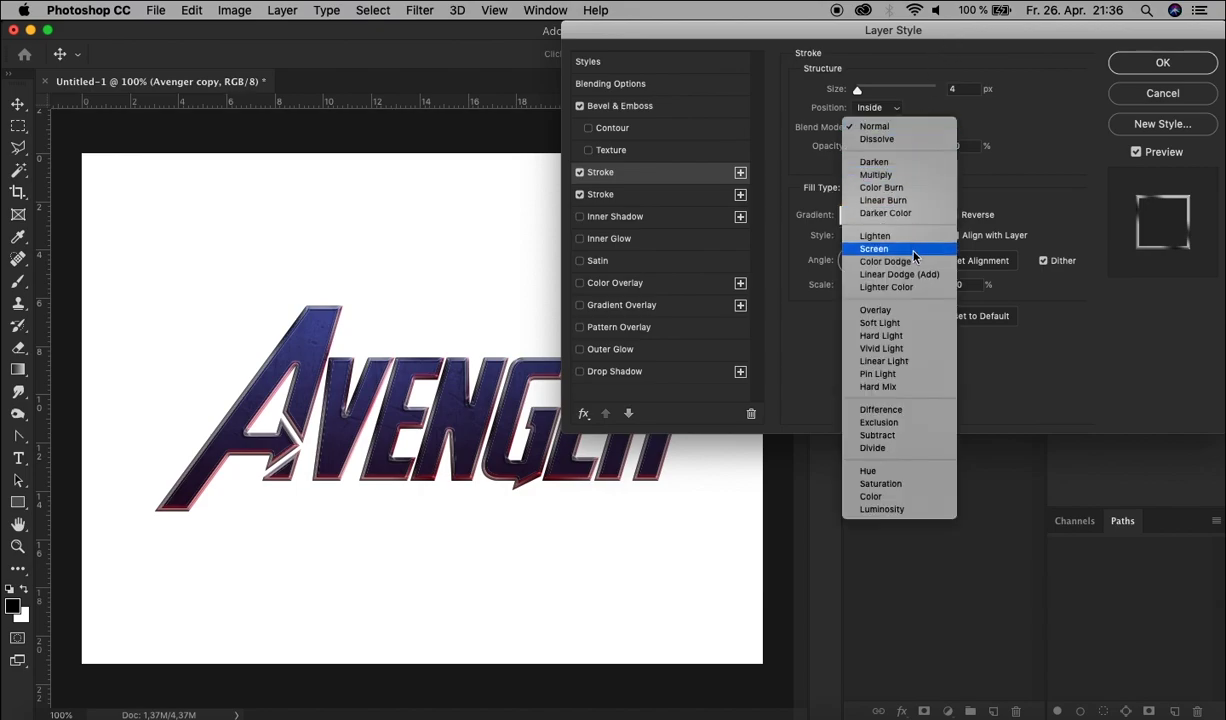
left_click(875, 310)
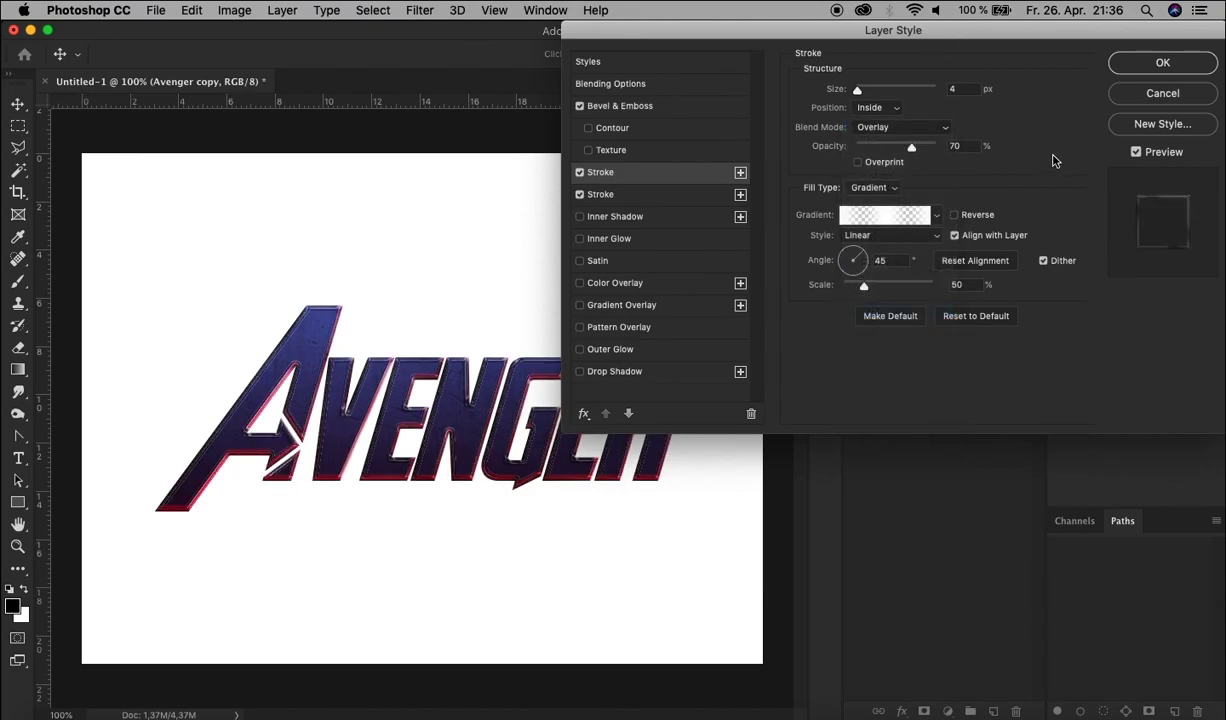
Set the upper stroke's opacity to 100%, enable Overprint and turn off Align with Layer.
left_click_drag(916, 150, 962, 145)
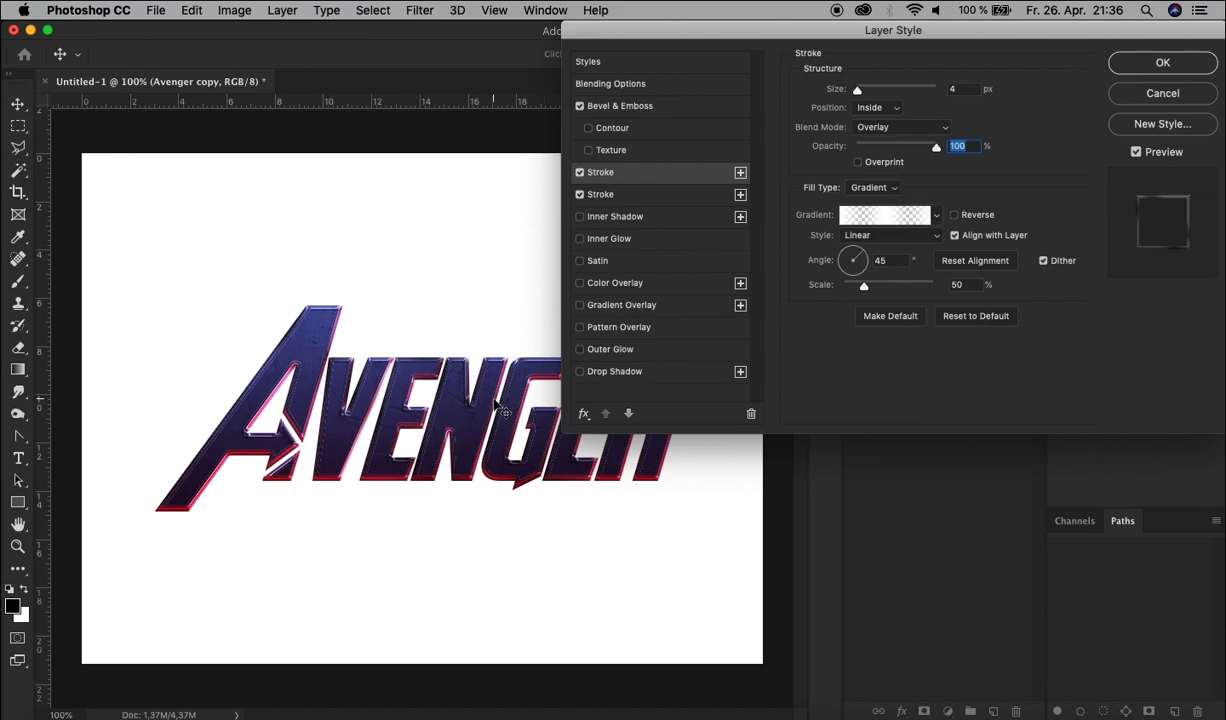
left_click(884, 164)
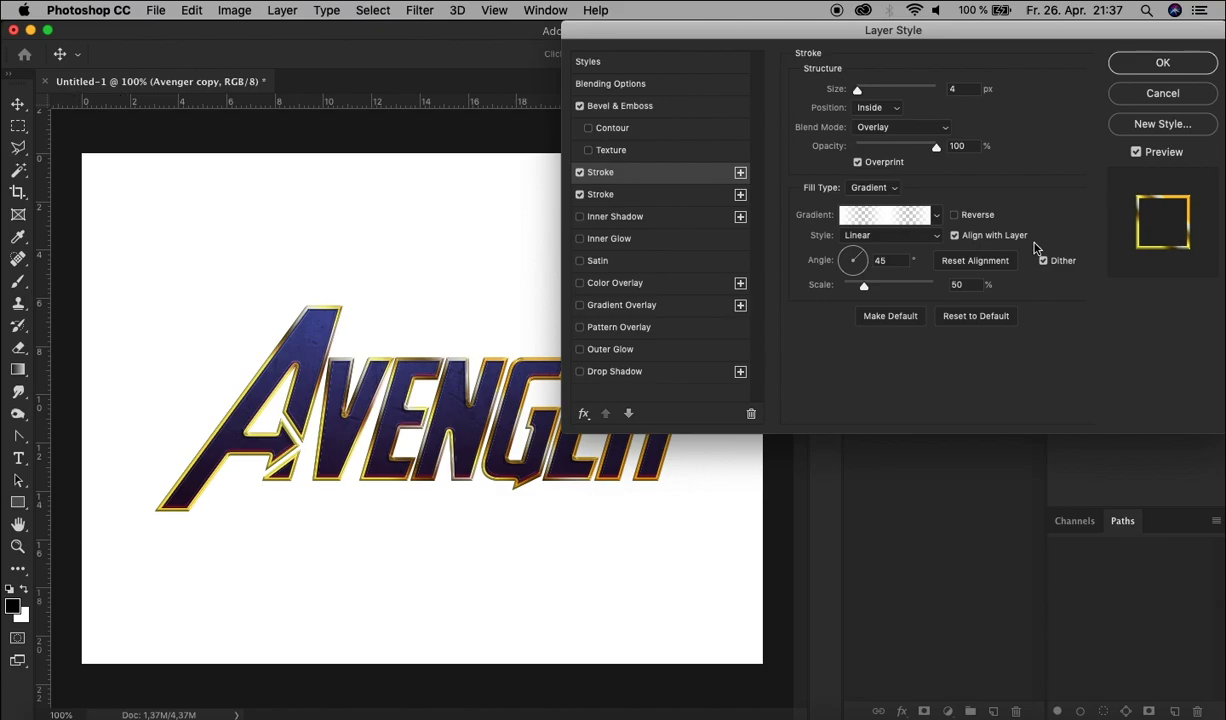
left_click(955, 237)
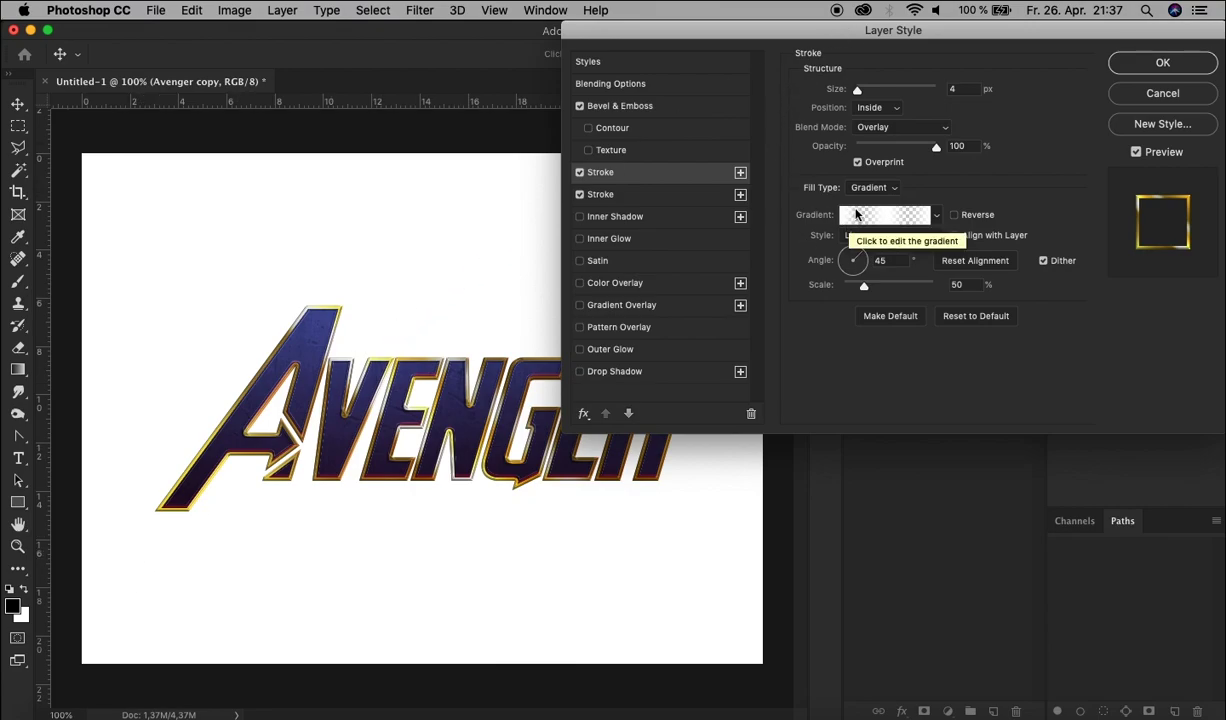
Set the upper stroke's gradient scale to 130% and accept the layer style.
left_click(958, 284)
type("130")
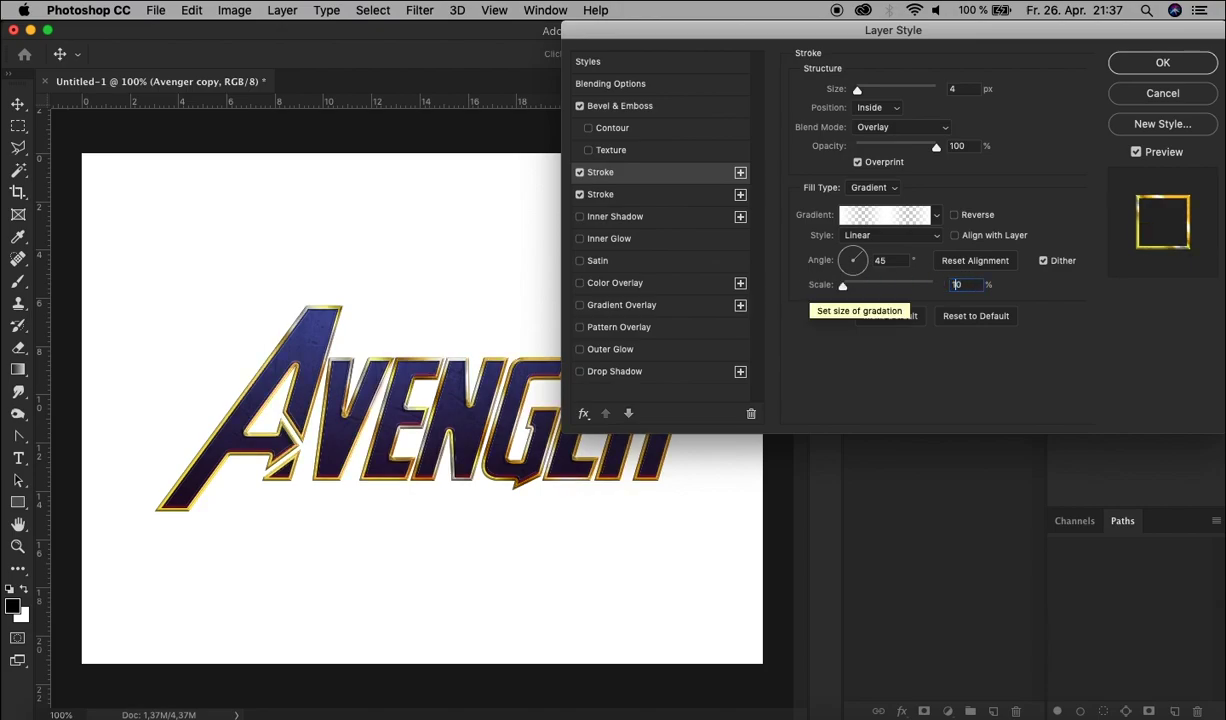
left_click(1040, 291)
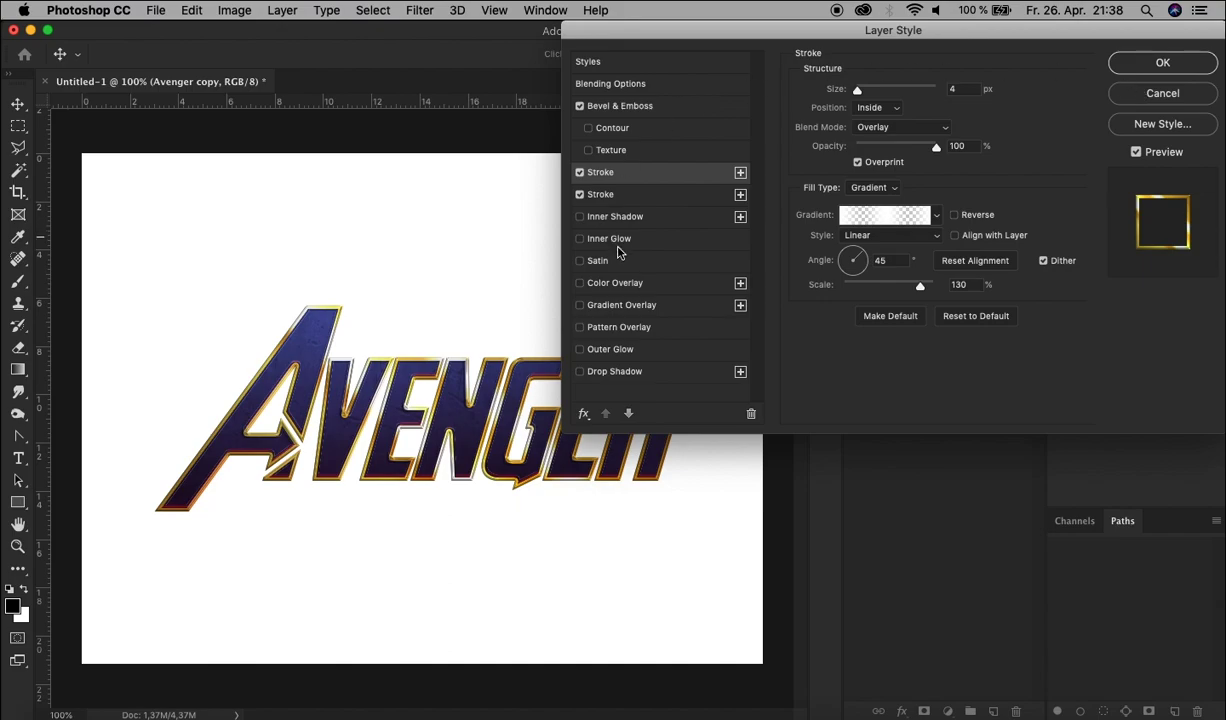
left_click(1130, 62)
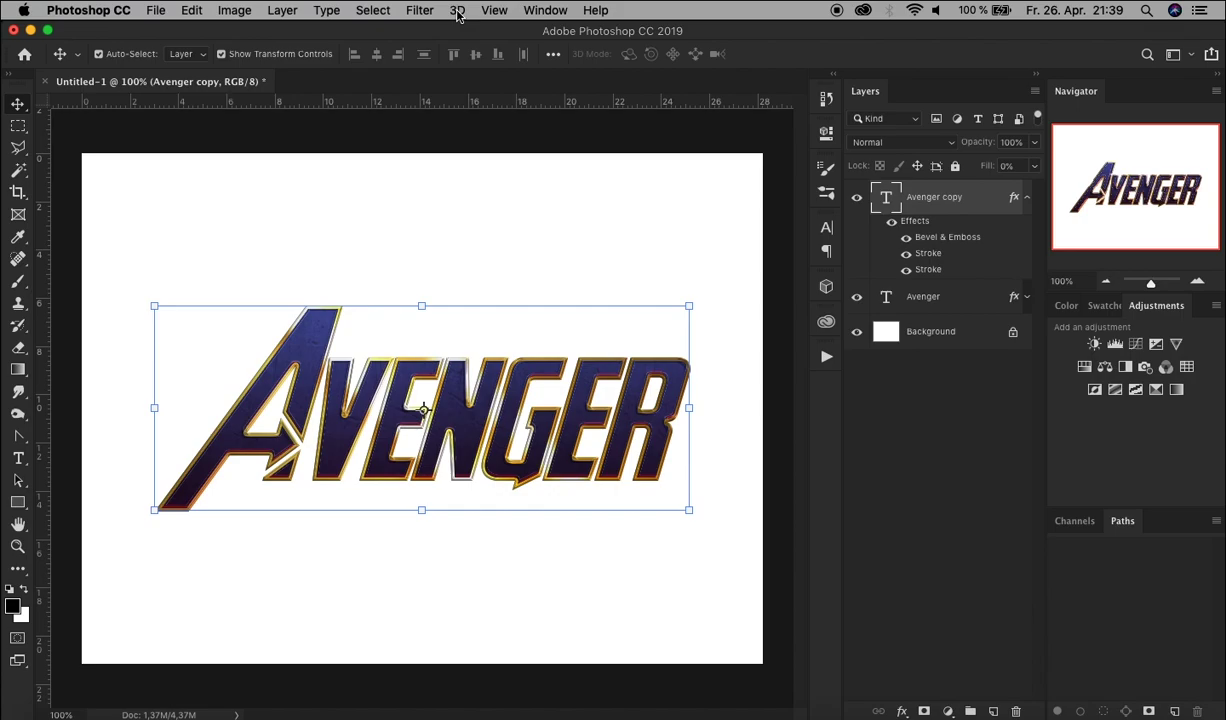
Collapse the effects list of the Avenger copy layer and duplicate the layer as Avenger copy 2.
left_click(1027, 204)
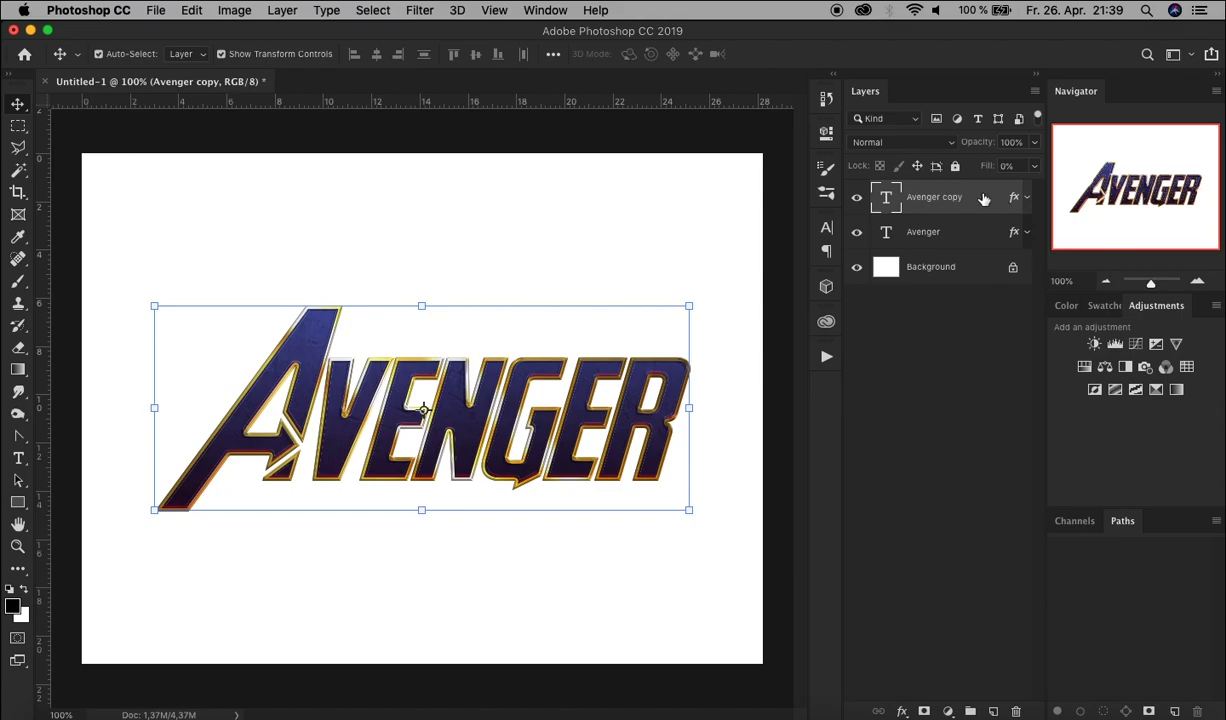
right_click(984, 200)
left_click(1040, 264)
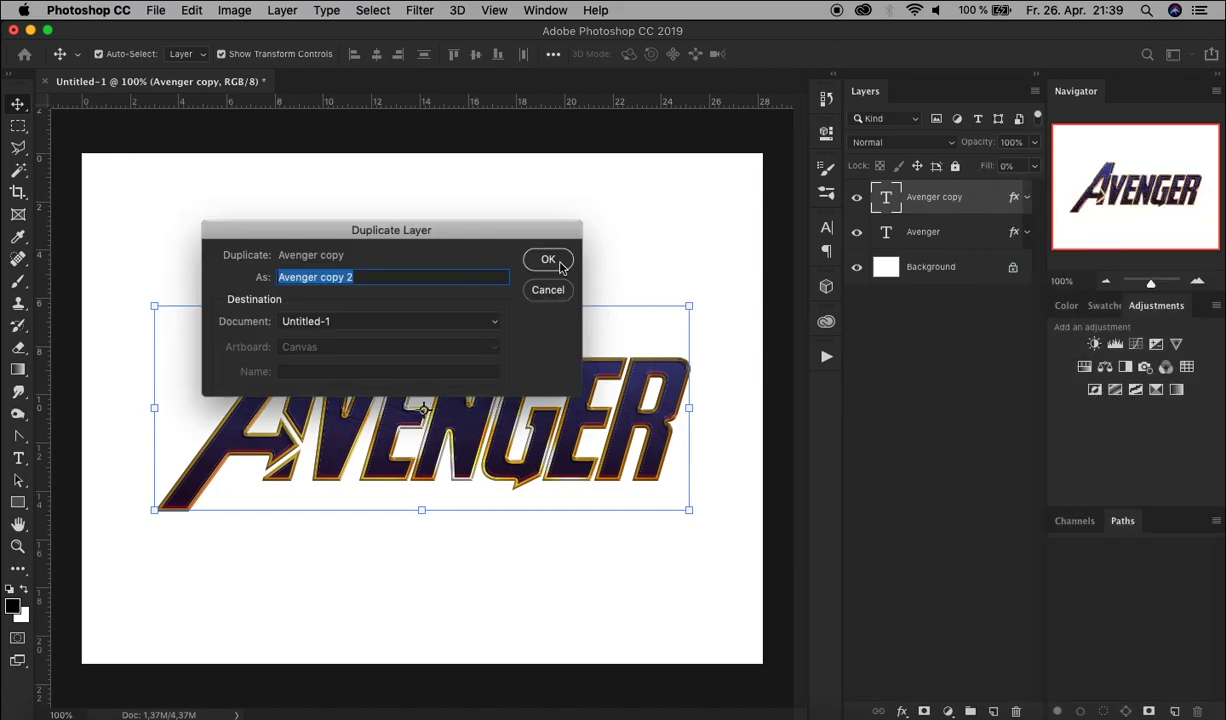
left_click(554, 263)
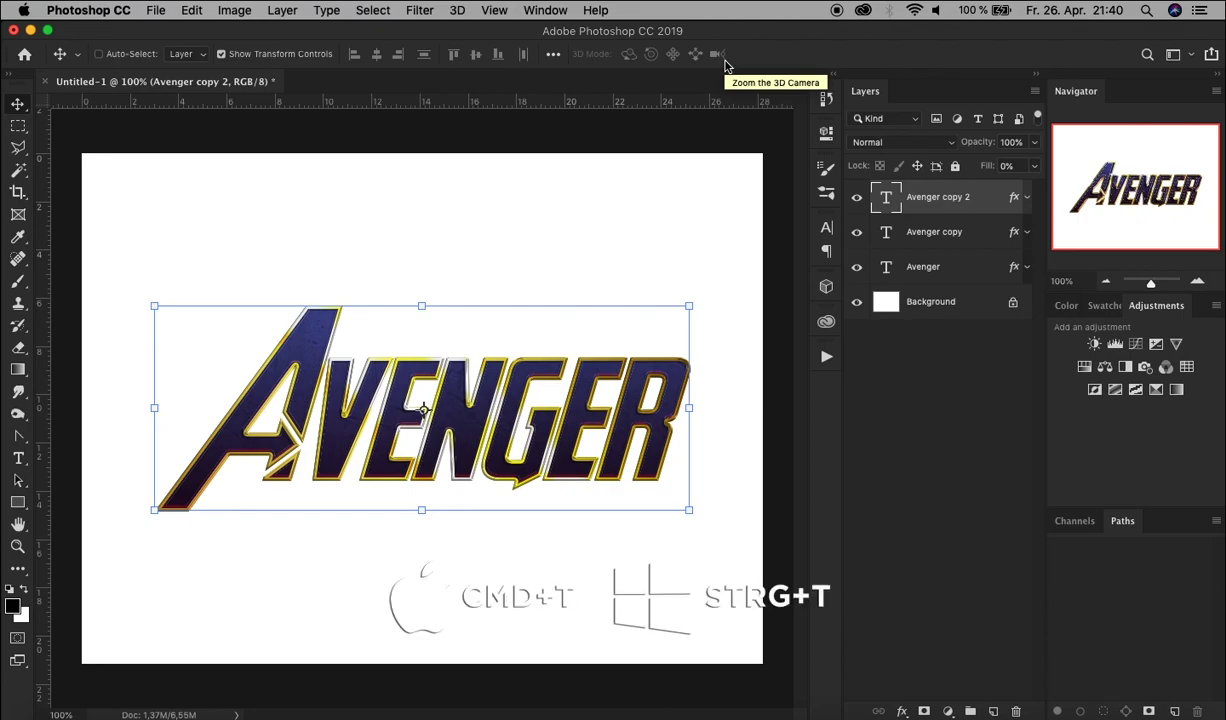
Free-transform Avenger copy 2 with its width in pixels and the aspect ratio unlinked, reducing the width by 0.5 px, and commit.
left_click(192, 11)
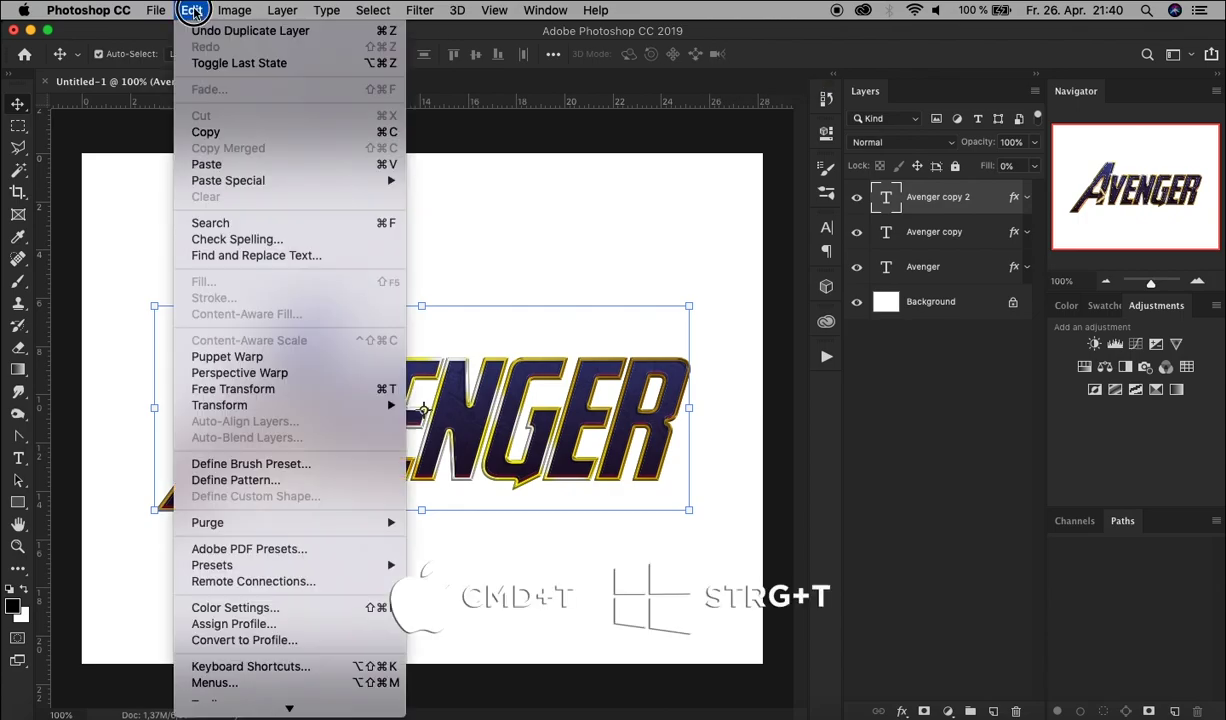
left_click(279, 392)
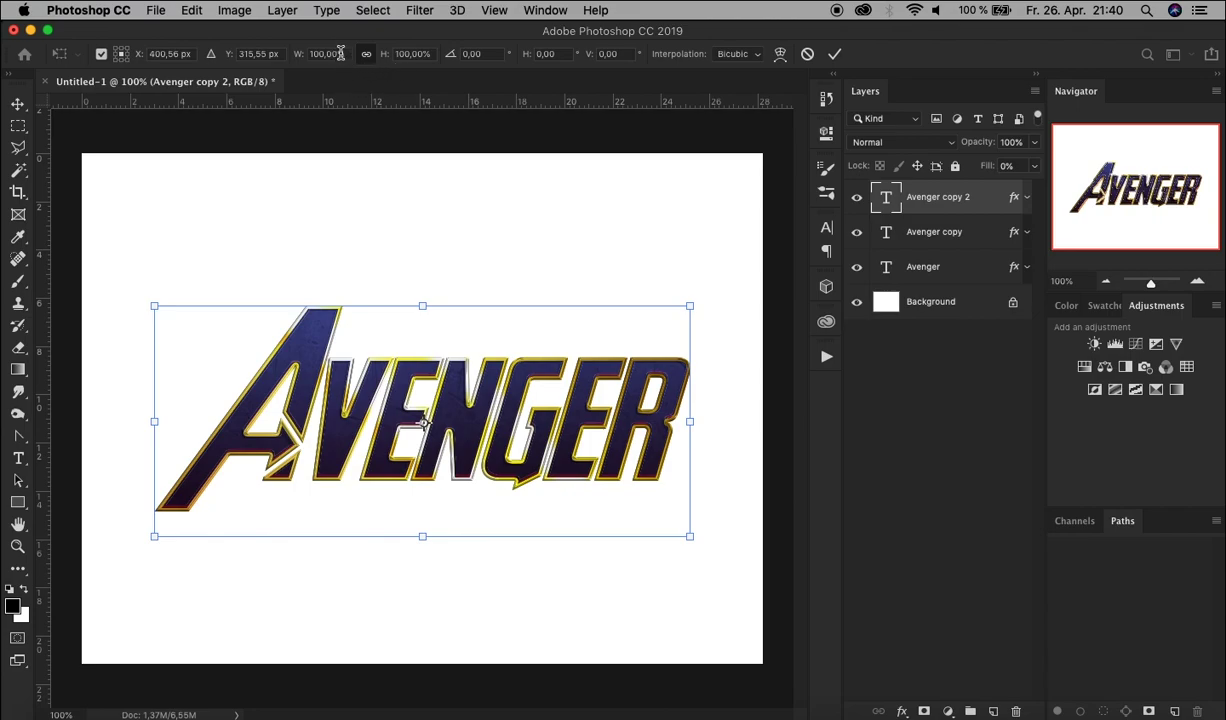
right_click(340, 53)
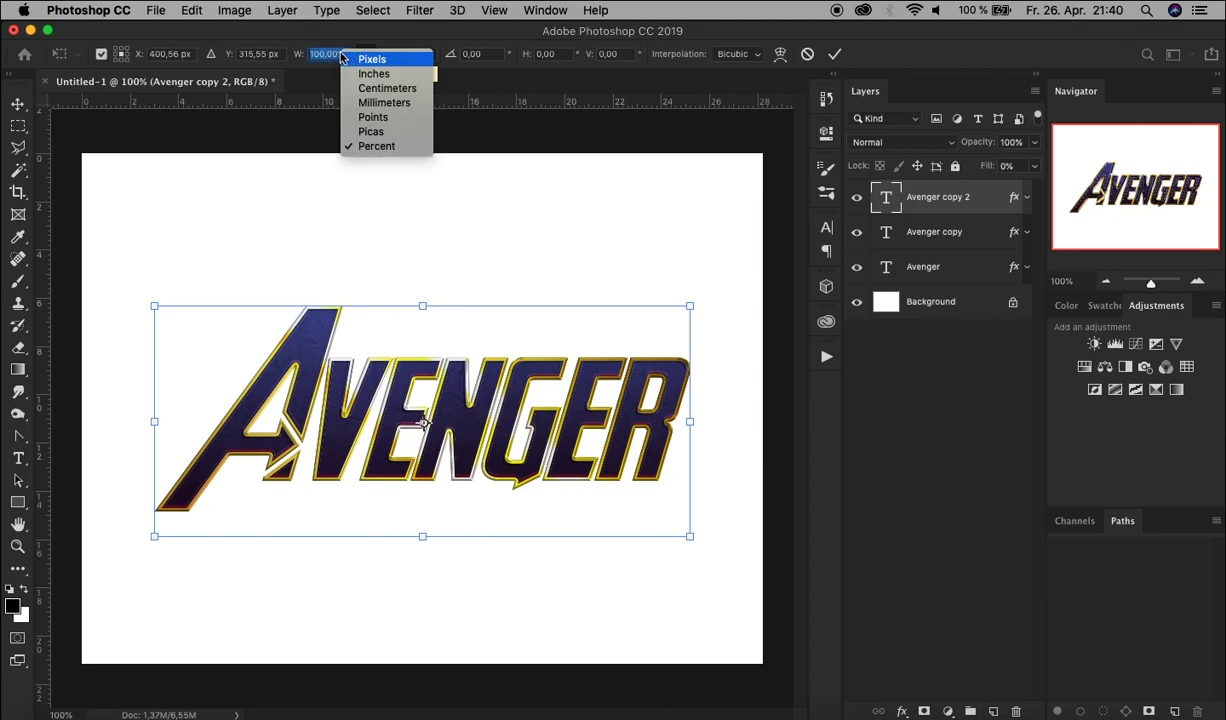
left_click(362, 59)
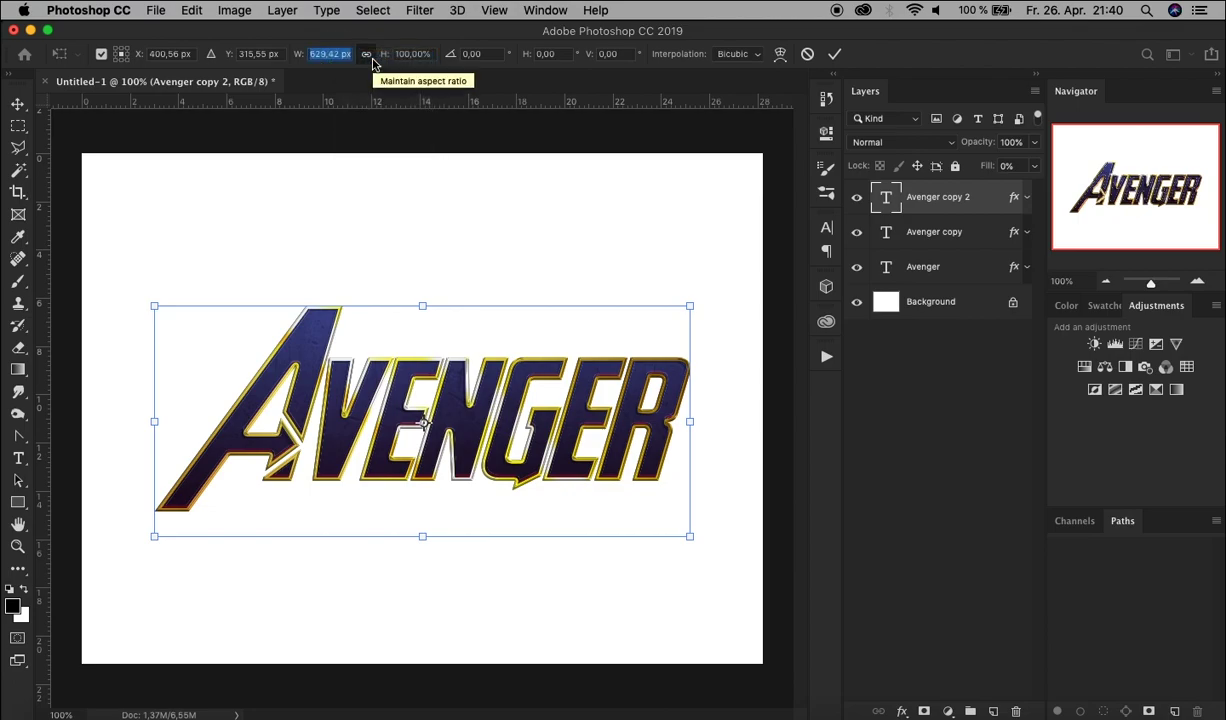
left_click(335, 54)
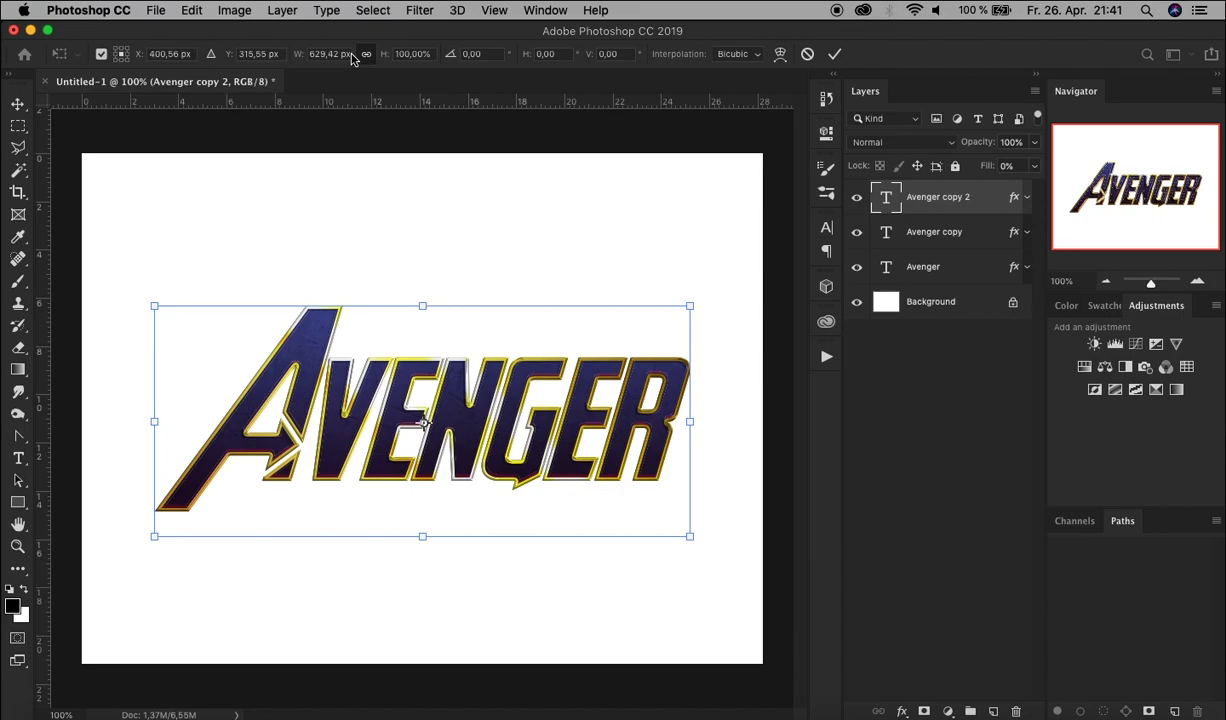
double_click(350, 54)
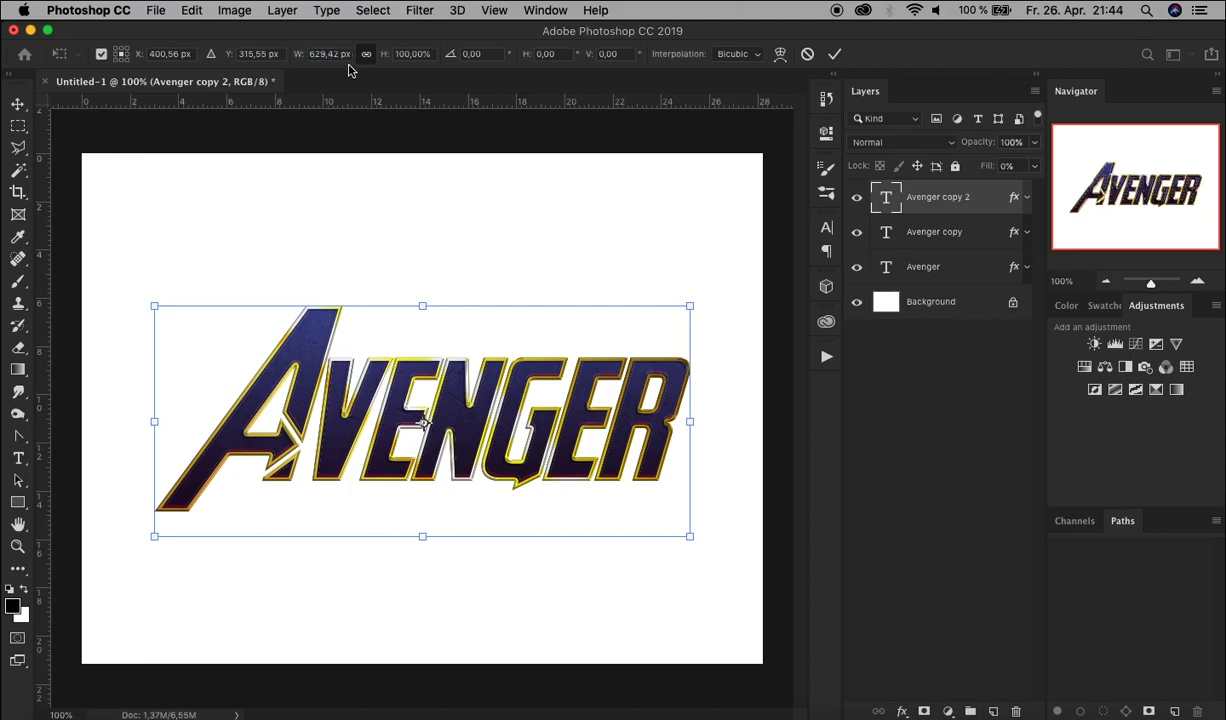
left_click(368, 55)
left_click(349, 53)
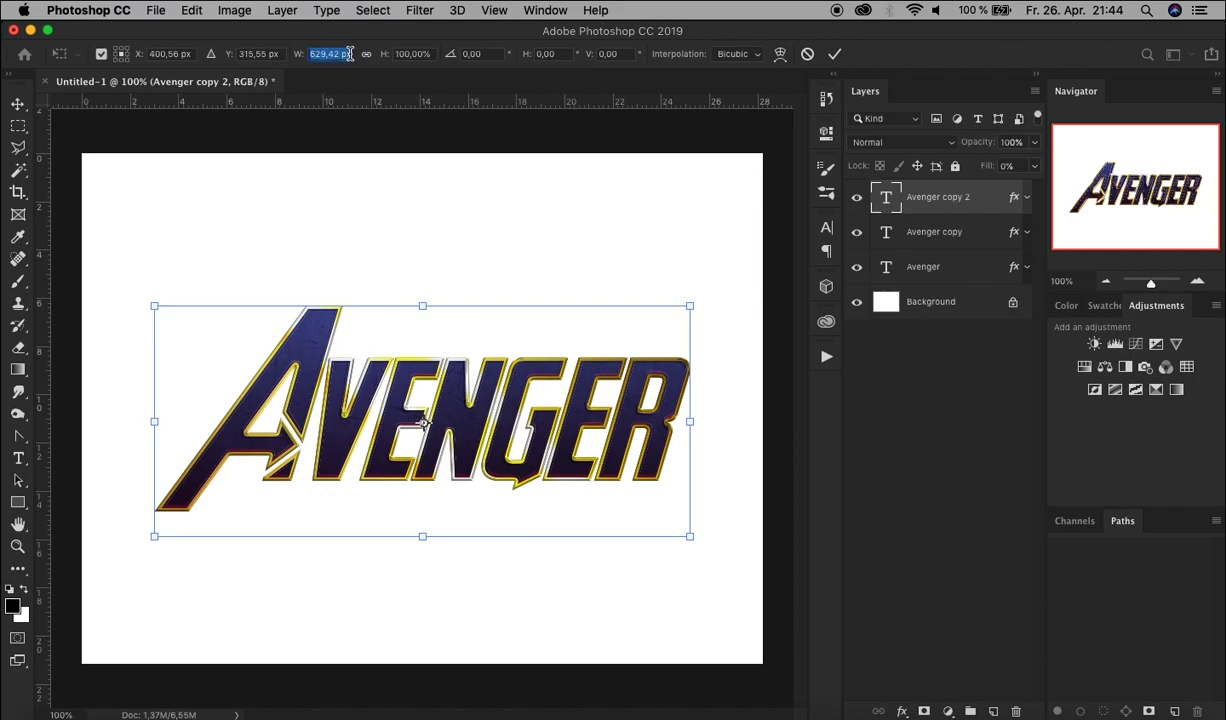
type("-0,5")
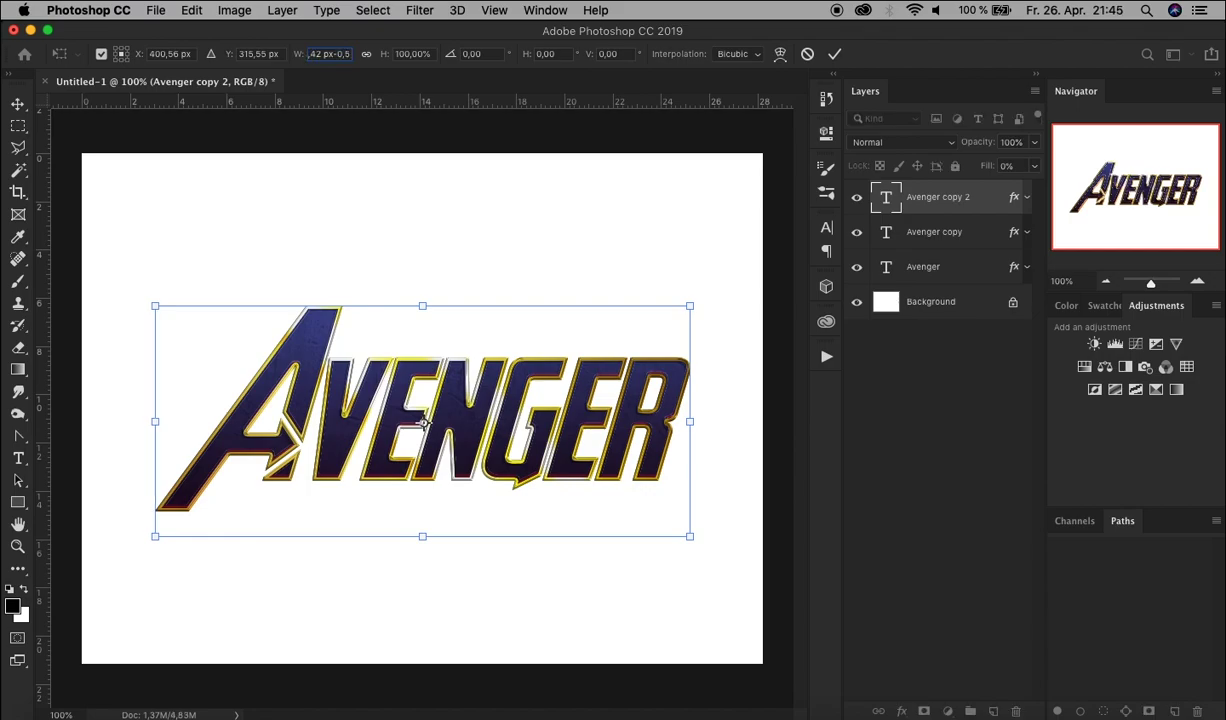
key("Return")
left_click(835, 54)
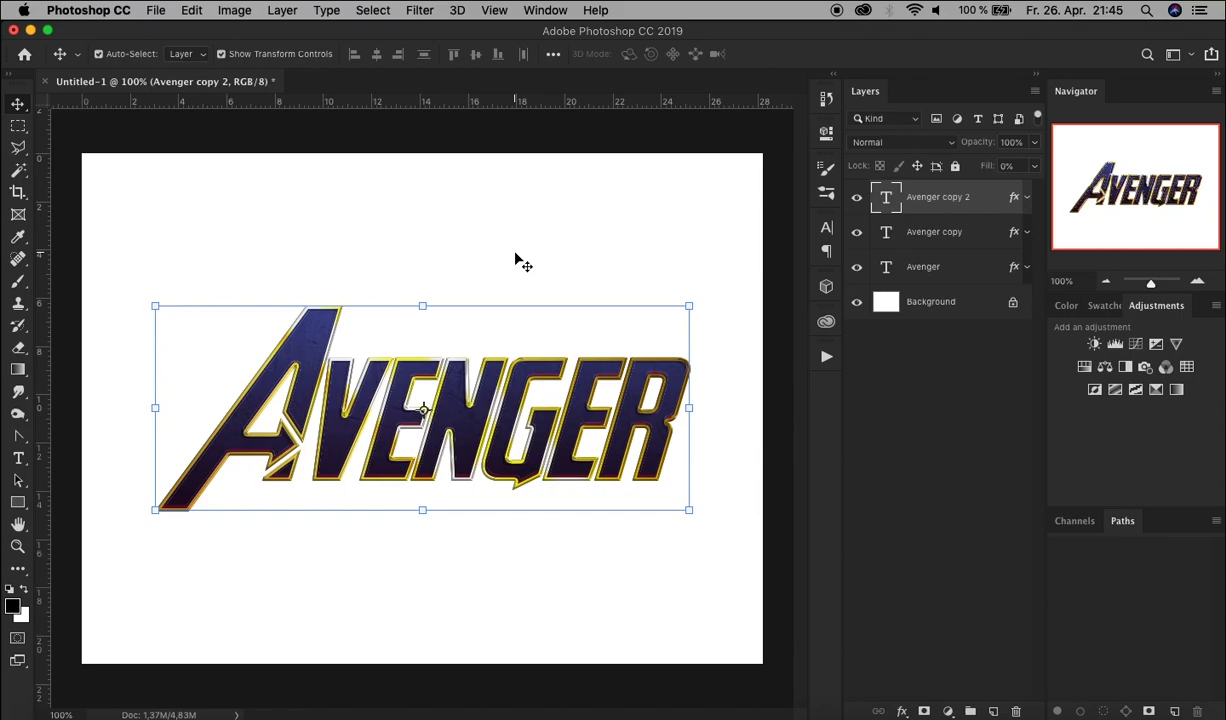
Repeat the last transform on successive duplicates of Avenger copy 2 until the layer stack reaches Avenger copy 75.
key("shift+alt+super")
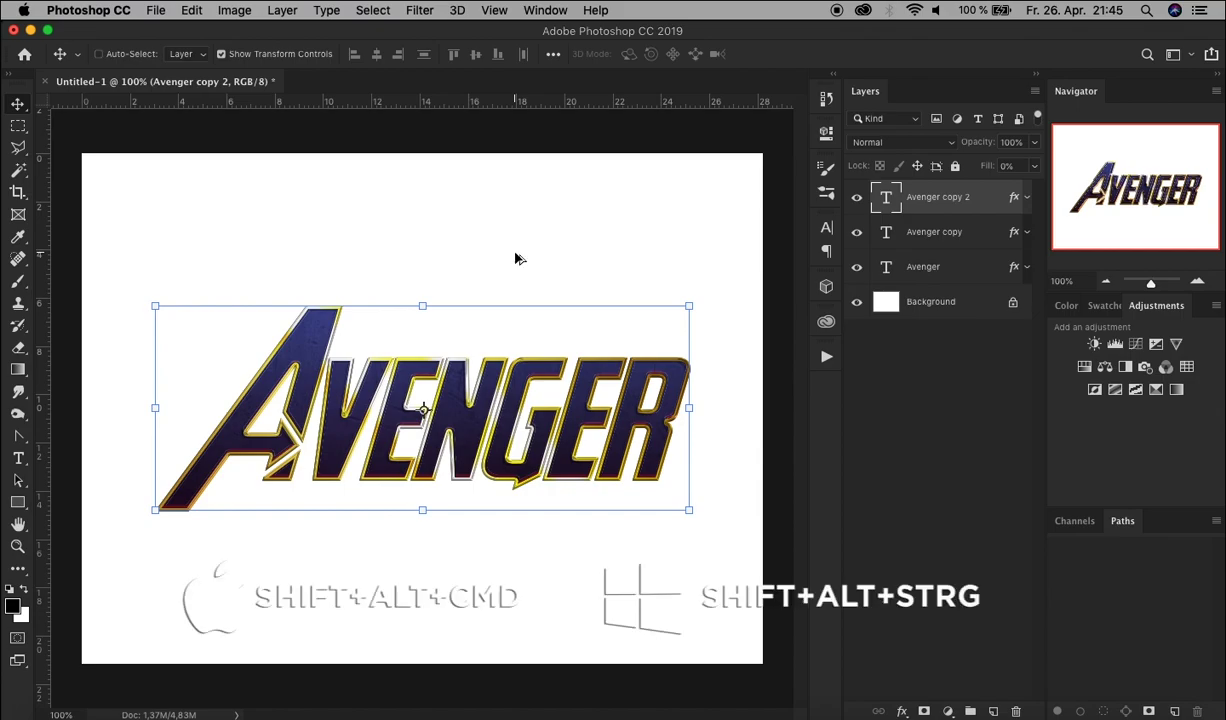
key("shift+alt+super+t")
key("shift+alt+super+t")
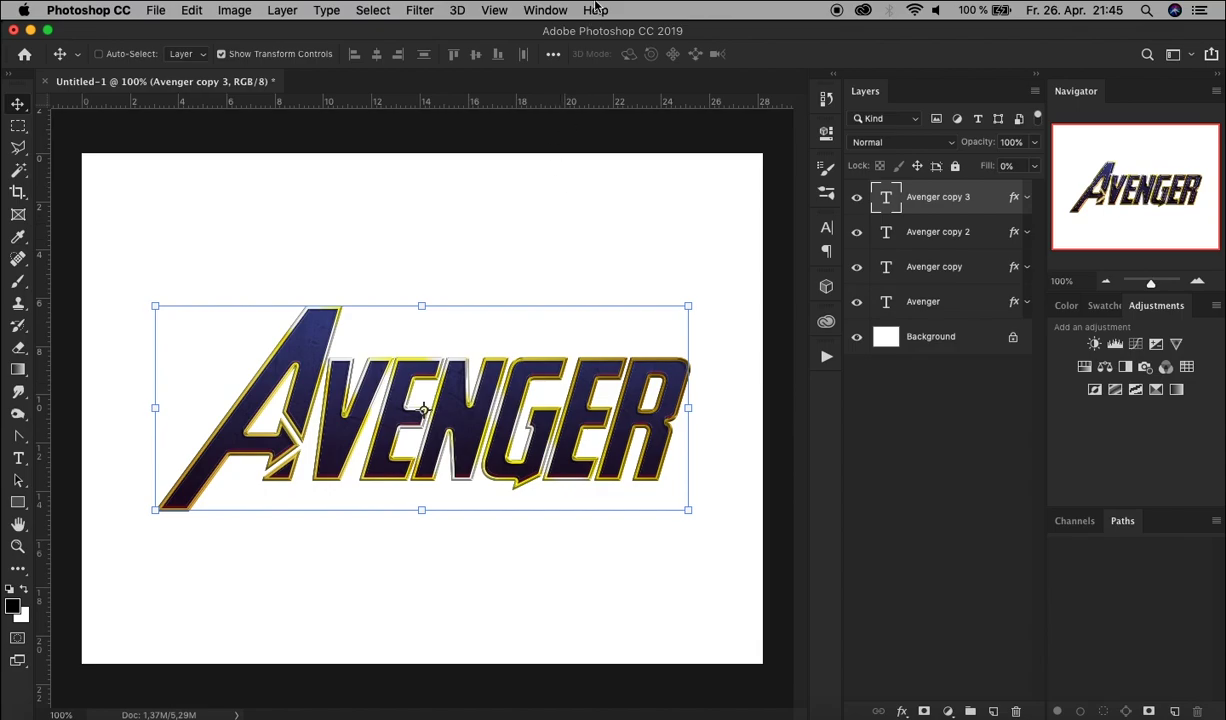
key("super")
key("super")
key("super+j")
key("super+j")
key("super+j")
key("super+j")
key("super+j")
key("super+j")
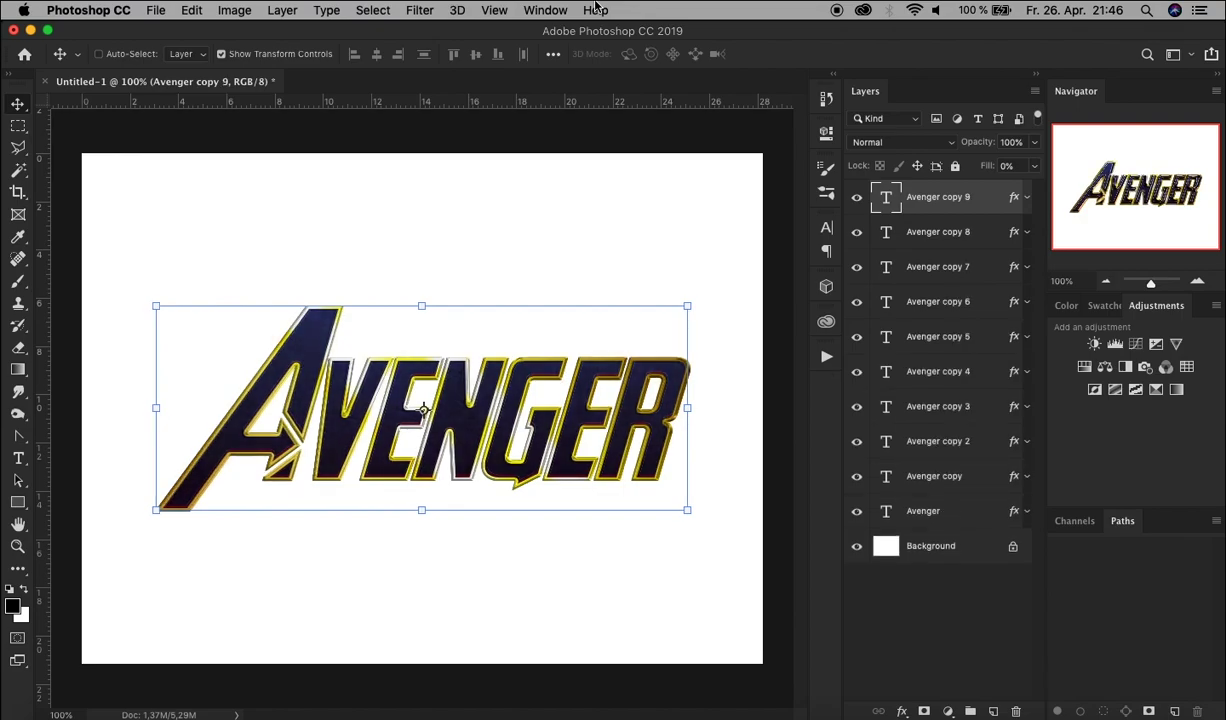
key("super+j")
key("super+j")
key("super+j")
key("super+j")
key("super+j")
key("super+j")
key("super+j")
key("super+j")
key("super+j")
key("super+j")
key("super+j")
key("super+j")
key("super+j")
key("super+j")
key("super+j")
key("super+j")
key("super+j")
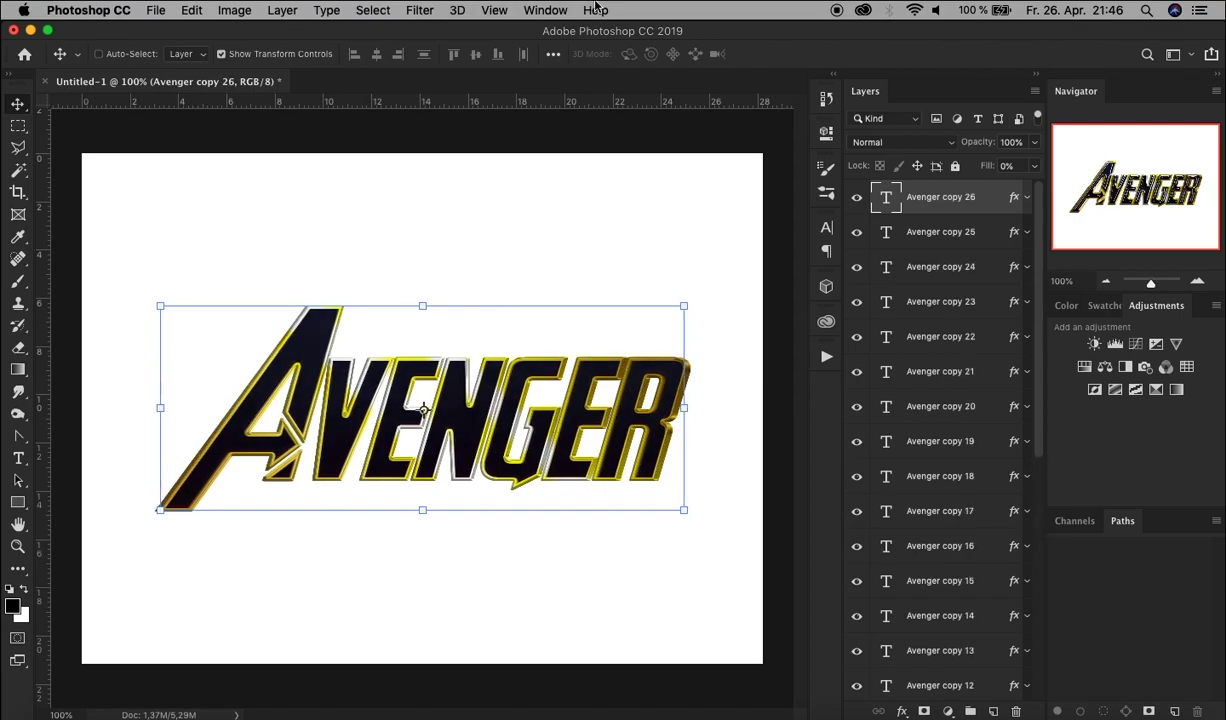
key("alt+shift+super+t")
key("alt+shift+super+t")
key("alt+shift+super+t")
key("alt+shift+super+t")
key("alt+shift+super+t")
key("alt+shift+super+t")
key("alt+shift+super+t")
key("alt+shift+super+t")
key("alt+shift+super+t")
key("alt+shift+super+t")
key("alt+shift+super+t")
key("alt+shift+super+t")
key("alt+shift+super+t")
key("alt+shift+super+t")
key("alt+shift+super+t")
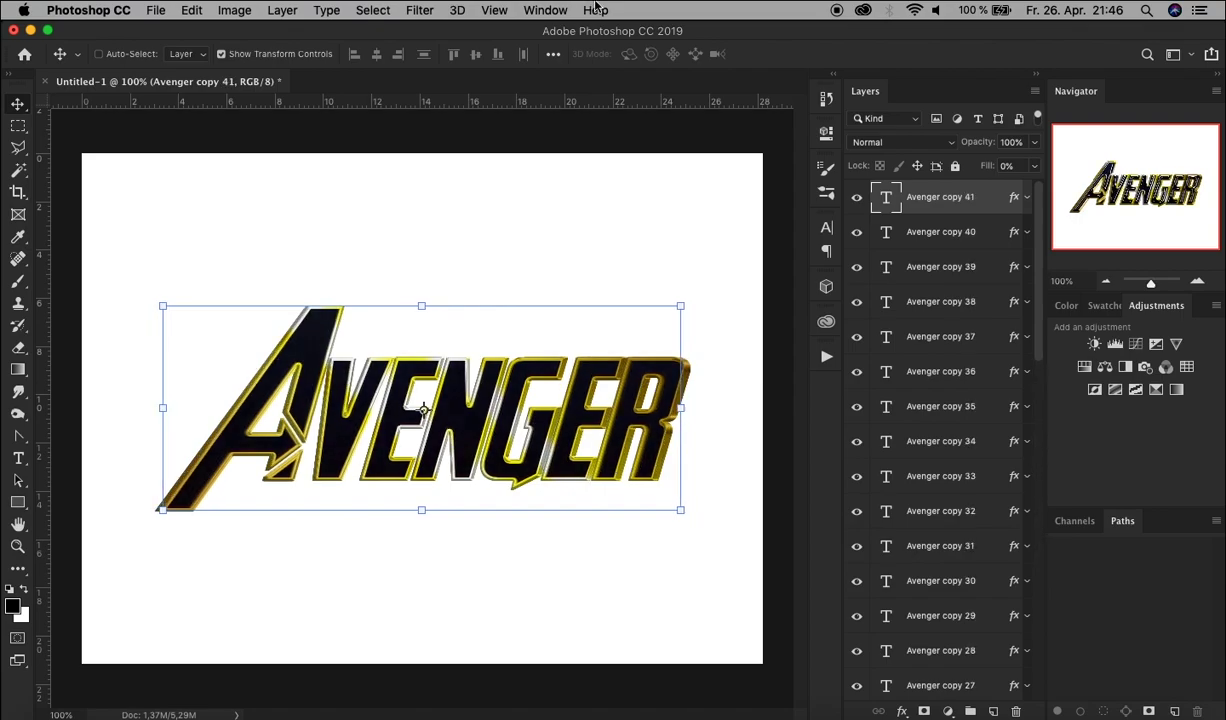
key("alt+shift+super+t")
key("alt+shift+super+t")
key("alt+shift+super+t")
key("alt+shift+super+t")
key("alt+shift+super+t")
key("alt+shift+super+t")
key("alt+shift+super+t")
key("alt+shift+super+t")
key("alt+shift+super+t")
key("alt+shift+super+t")
key("alt+shift+super+t")
key("alt+shift+super+t")
key("alt+shift+super+t")
key("alt+shift+super+t")
key("alt+shift+super+t")
key("alt+shift+super+t")
key("alt+shift+super+t")
key("alt+shift+super+t")
key("alt+shift+super+t")
key("alt+shift+super+t")
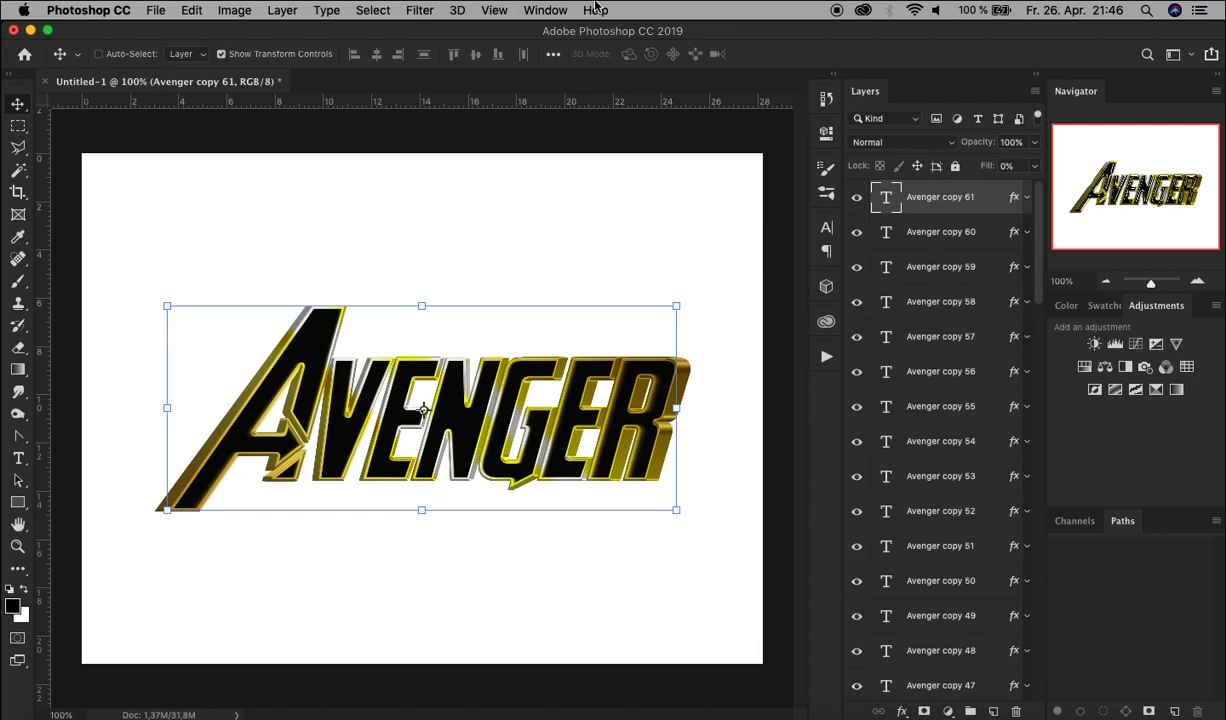
key("super+j")
key("alt+Right")
key("alt+Right")
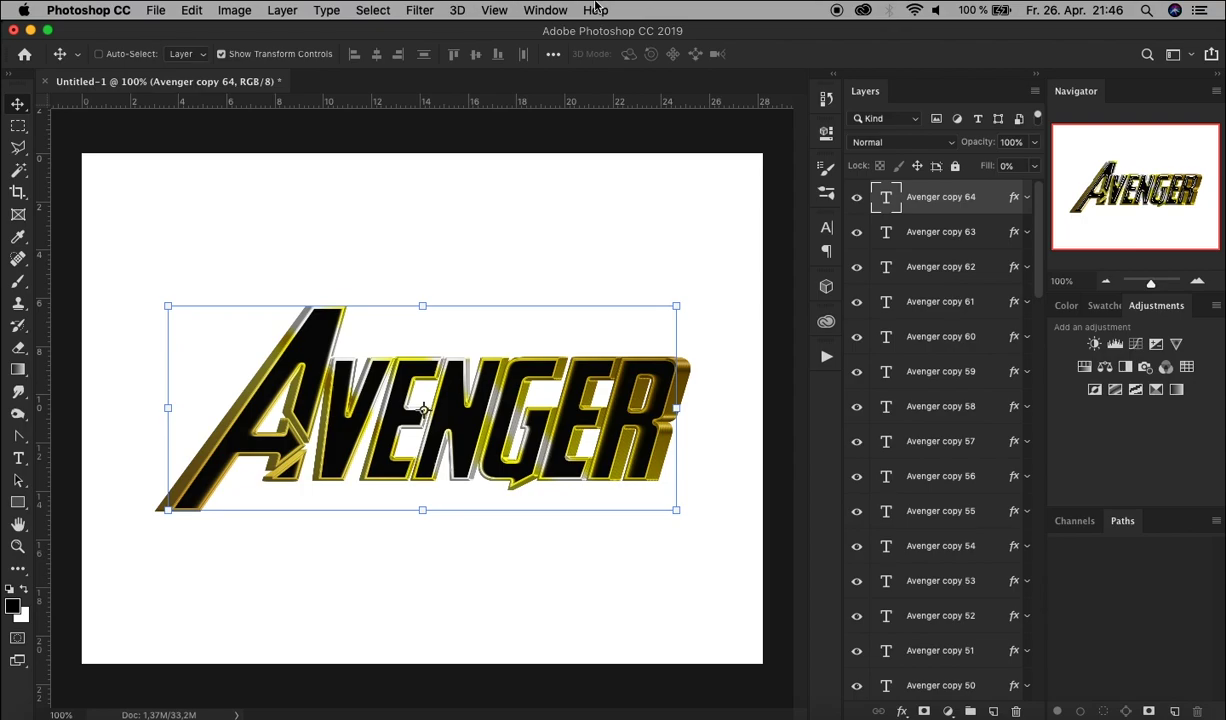
key("alt+shift+super+t")
key("alt+shift+super+t")
key("alt+shift+super+t")
key("alt+shift+super+t")
key("alt+shift+super+t")
key("alt+shift+super+t")
key("alt+shift+super+t")
key("alt+shift+super+t")
key("alt+shift+super+t")
key("alt+shift+super+t")
key("alt+shift+super+t")
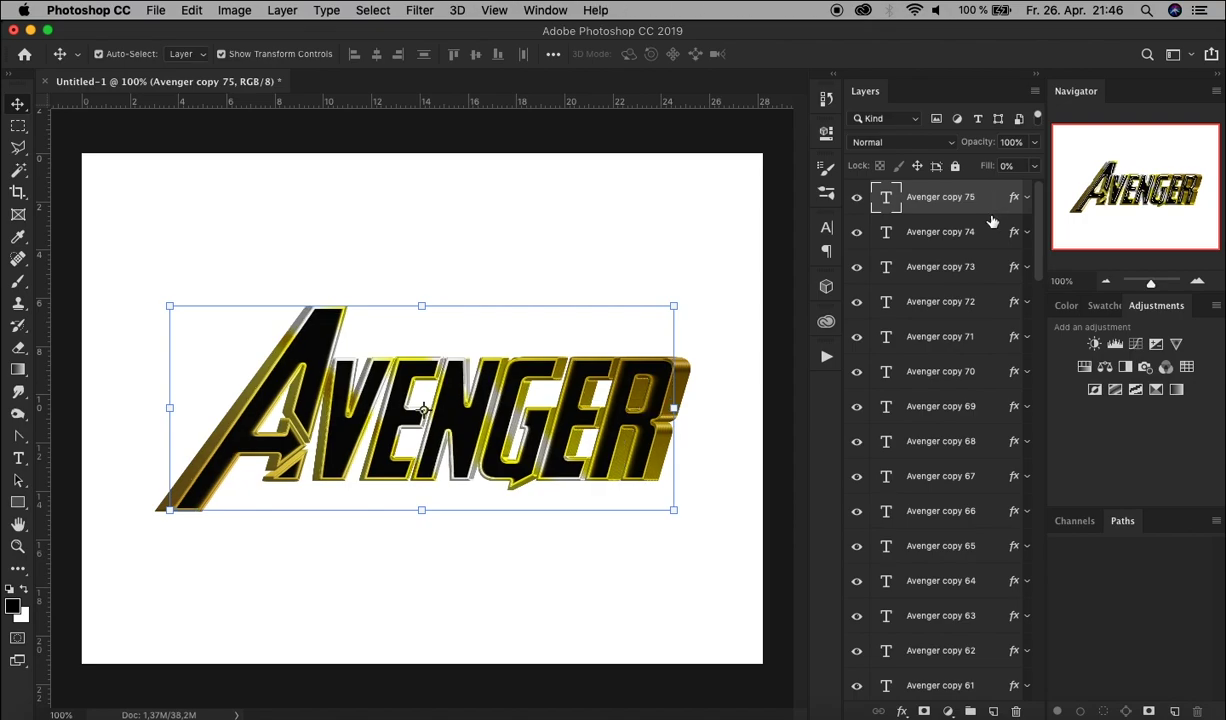
Look through the layer stack from Avenger copy 75 down to the Background layer.
scroll(978, 448, "down", 20)
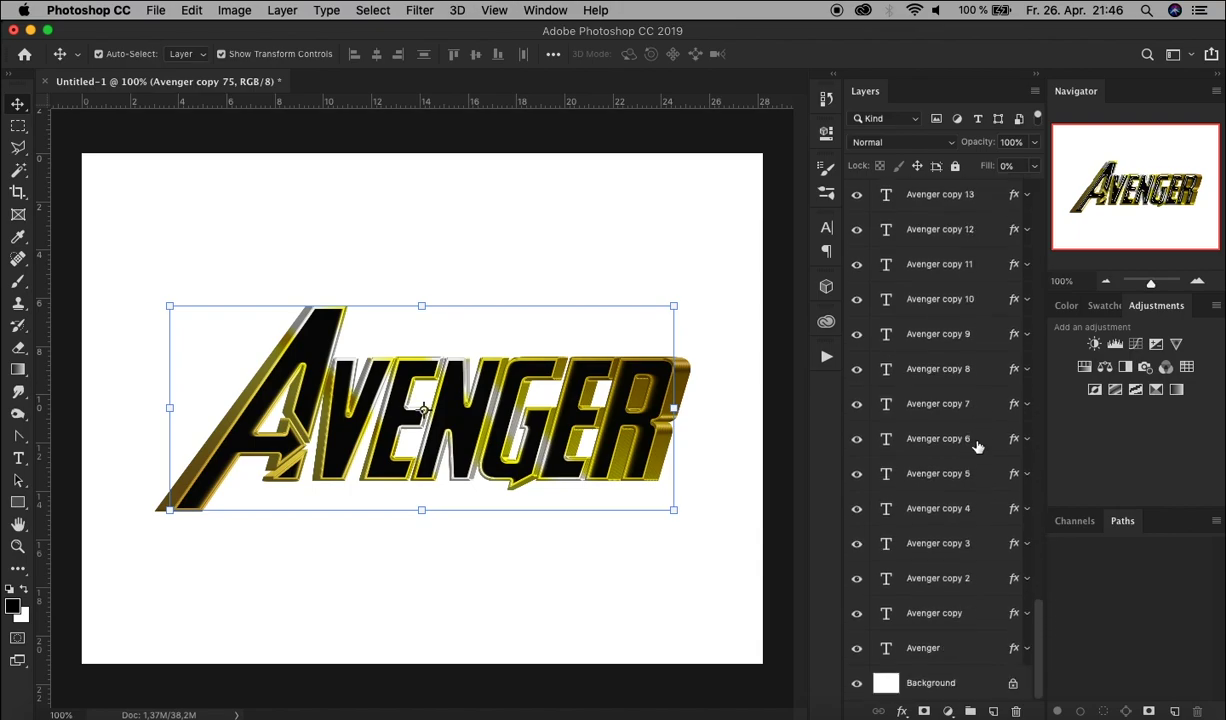
scroll(977, 446, "up", 20)
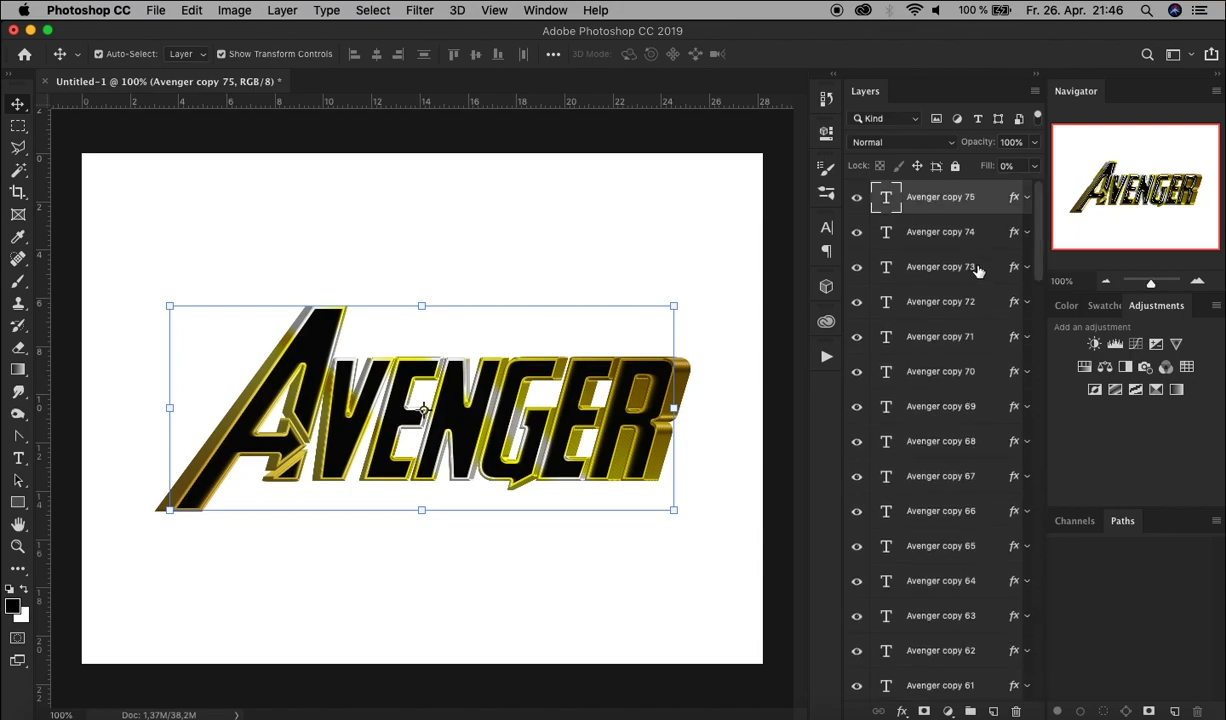
scroll(980, 440, "down", 10)
scroll(942, 448, "down", 10)
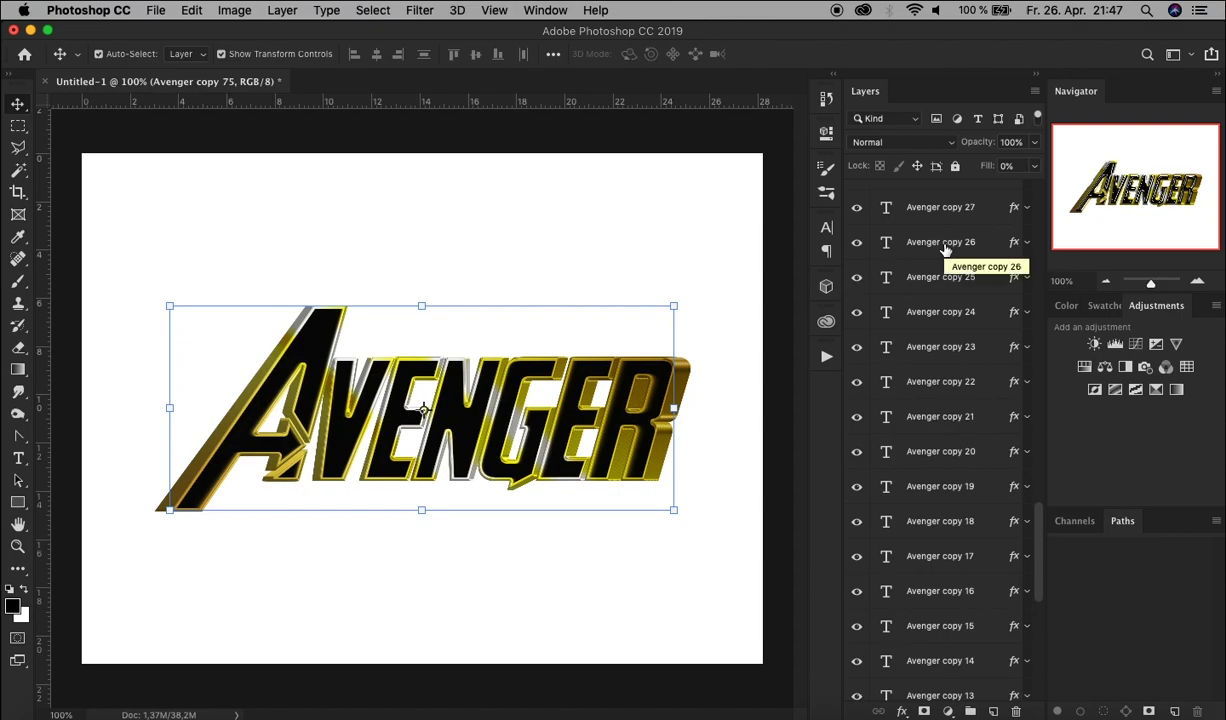
scroll(945, 250, "down", 5)
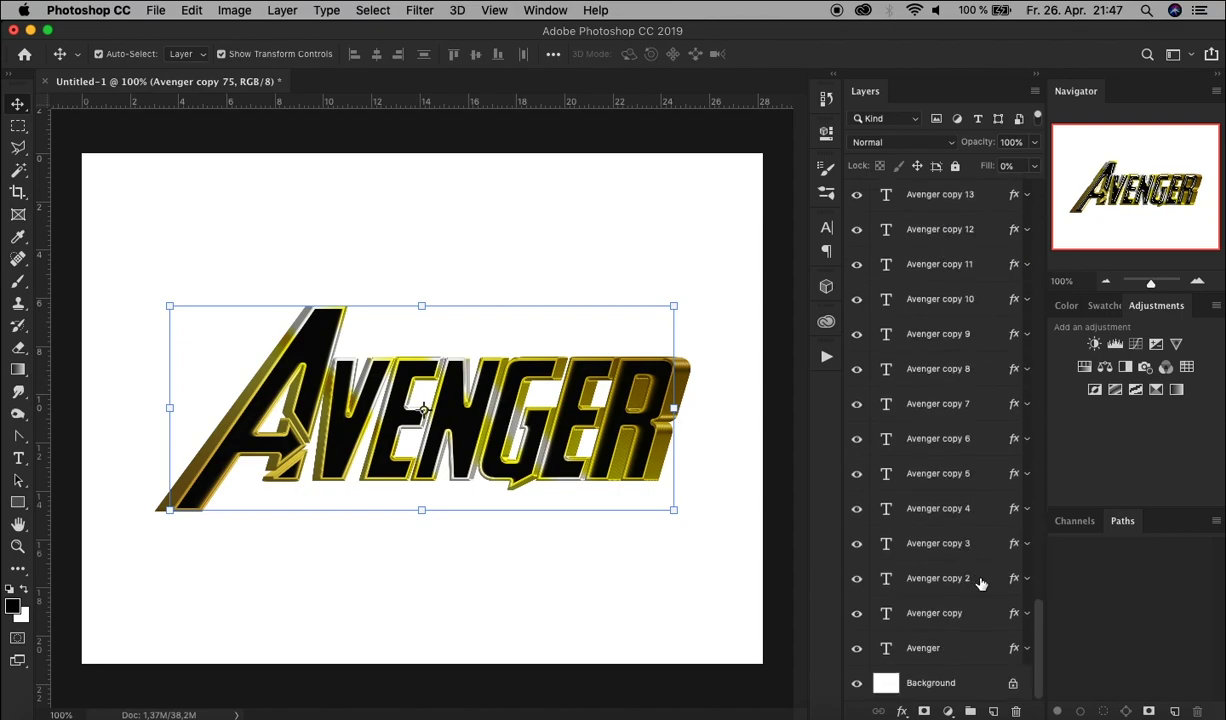
scroll(980, 585, "up", 20)
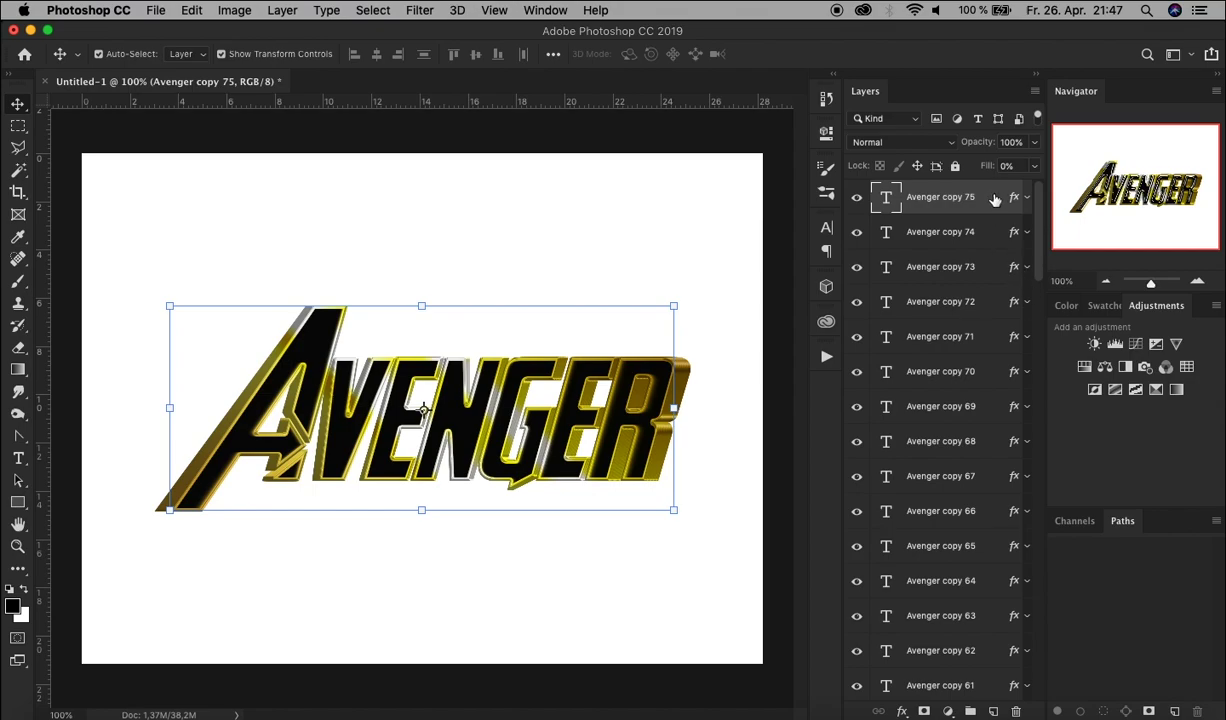
scroll(995, 200, "down", 20)
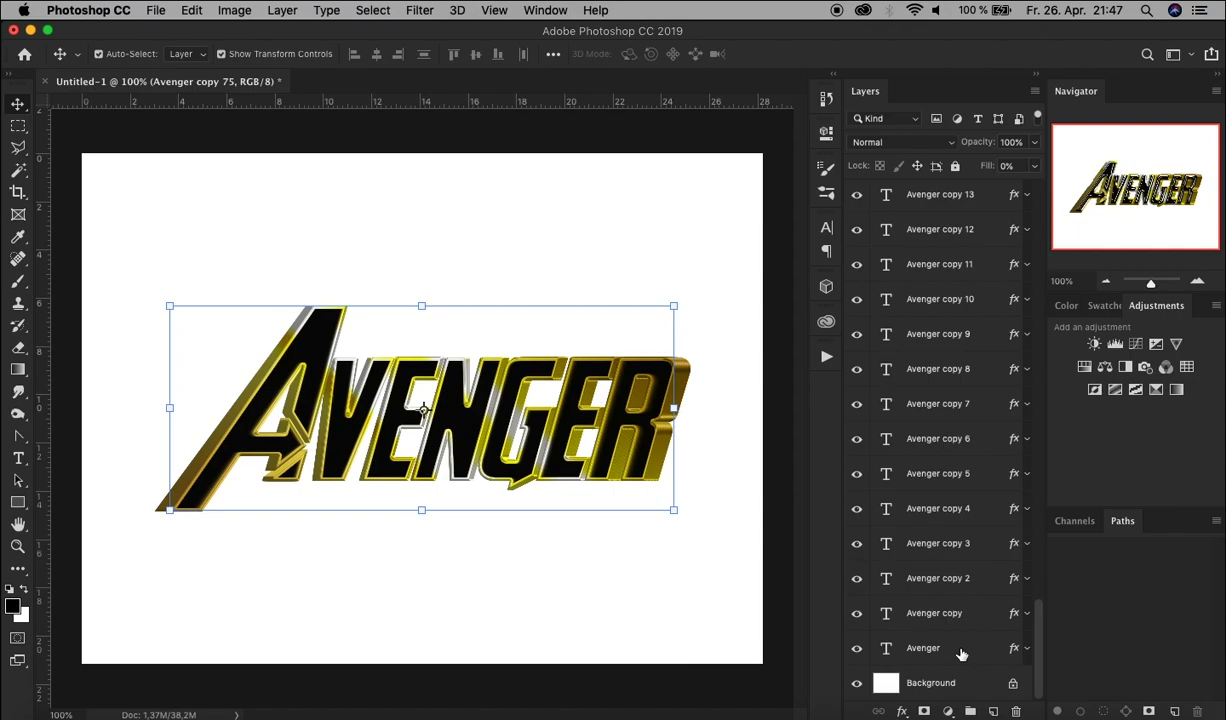
left_click(960, 578)
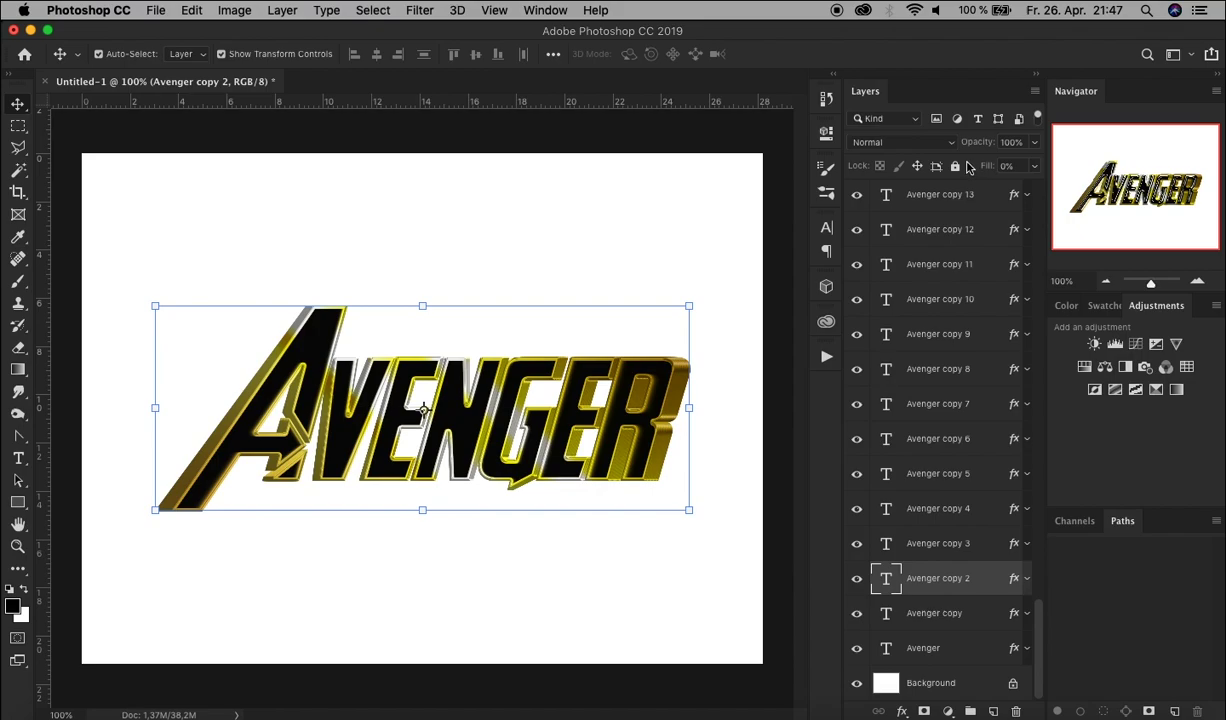
scroll(975, 250, "up", 15)
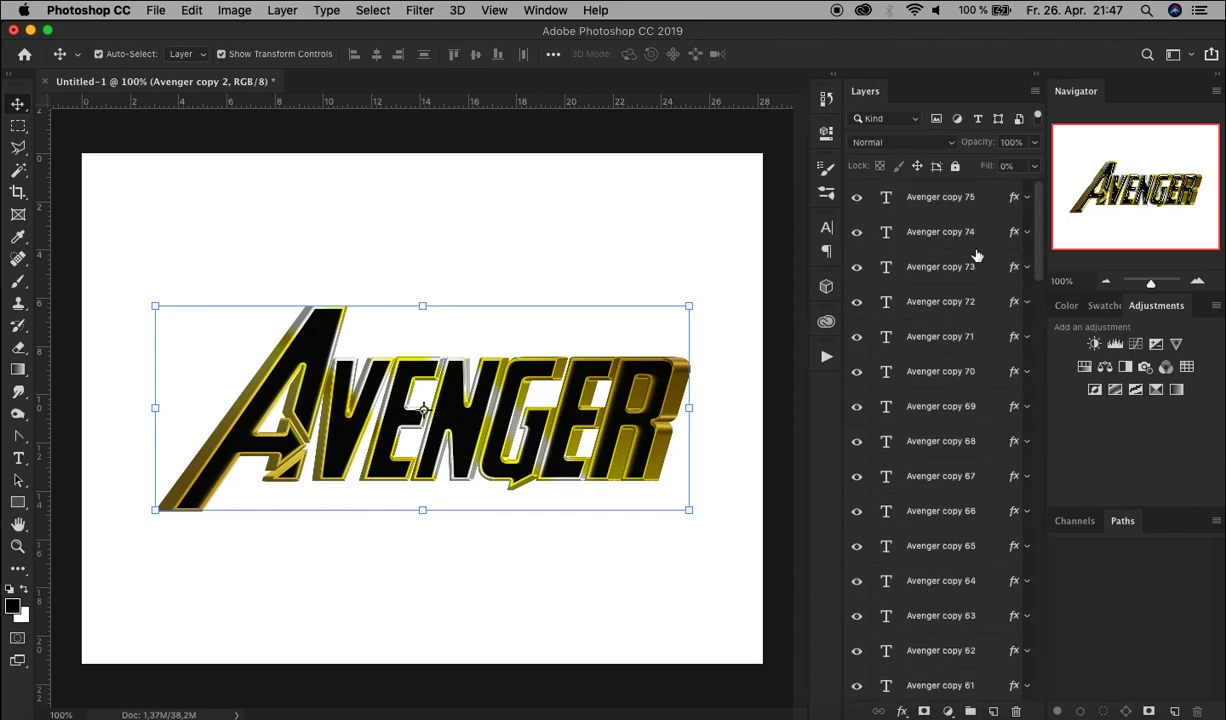
Select the layers from Avenger copy 75 down to Avenger copy 3 and reverse their stacking order.
left_click(930, 197)
scroll(943, 371, "down", 20)
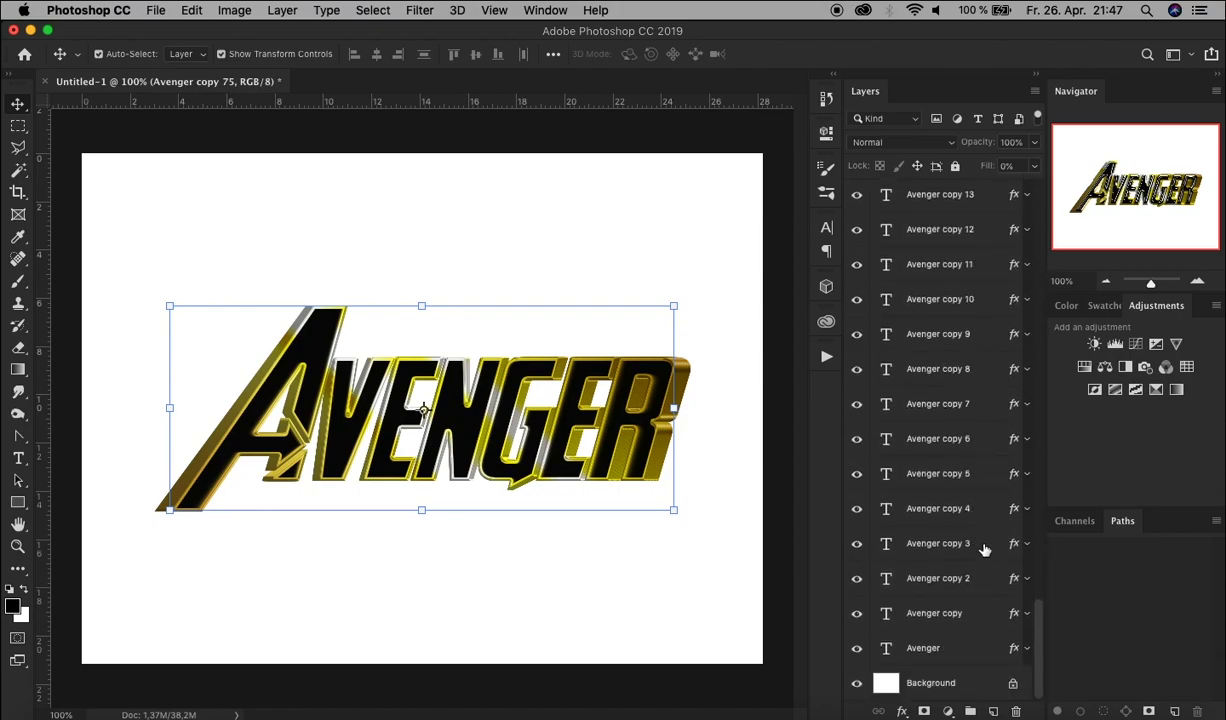
left_click(940, 543, "shift")
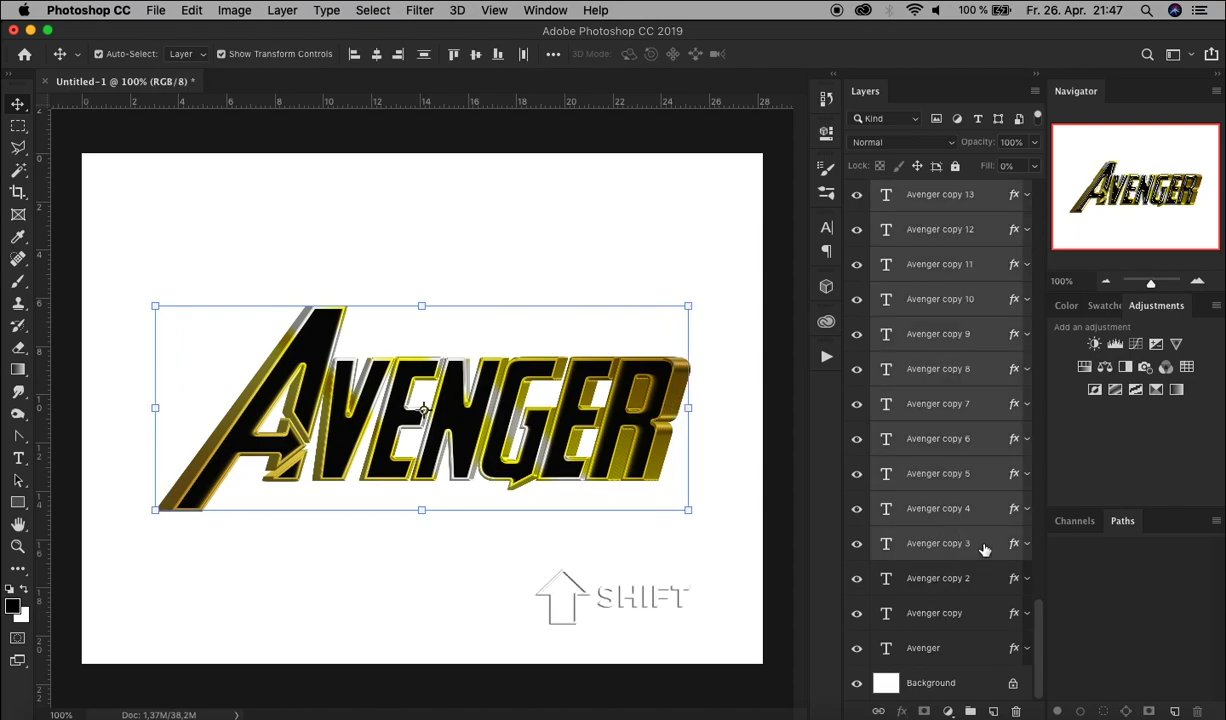
scroll(963, 370, "up", 20)
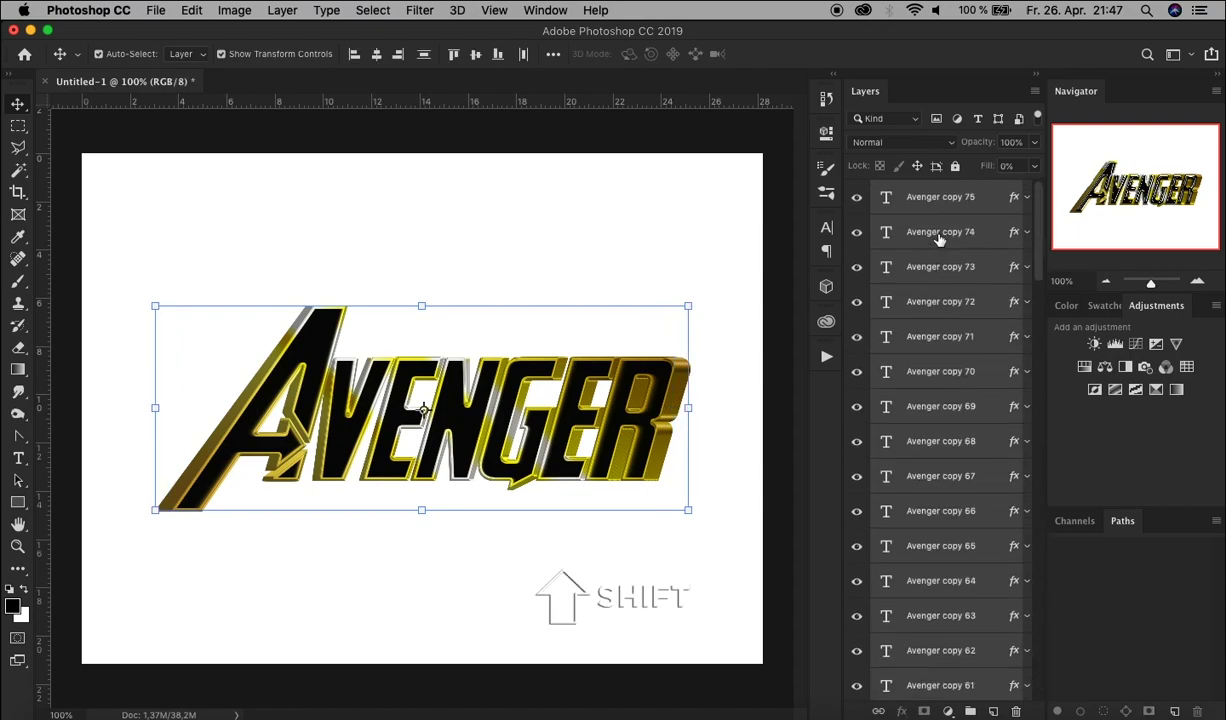
left_click(284, 11)
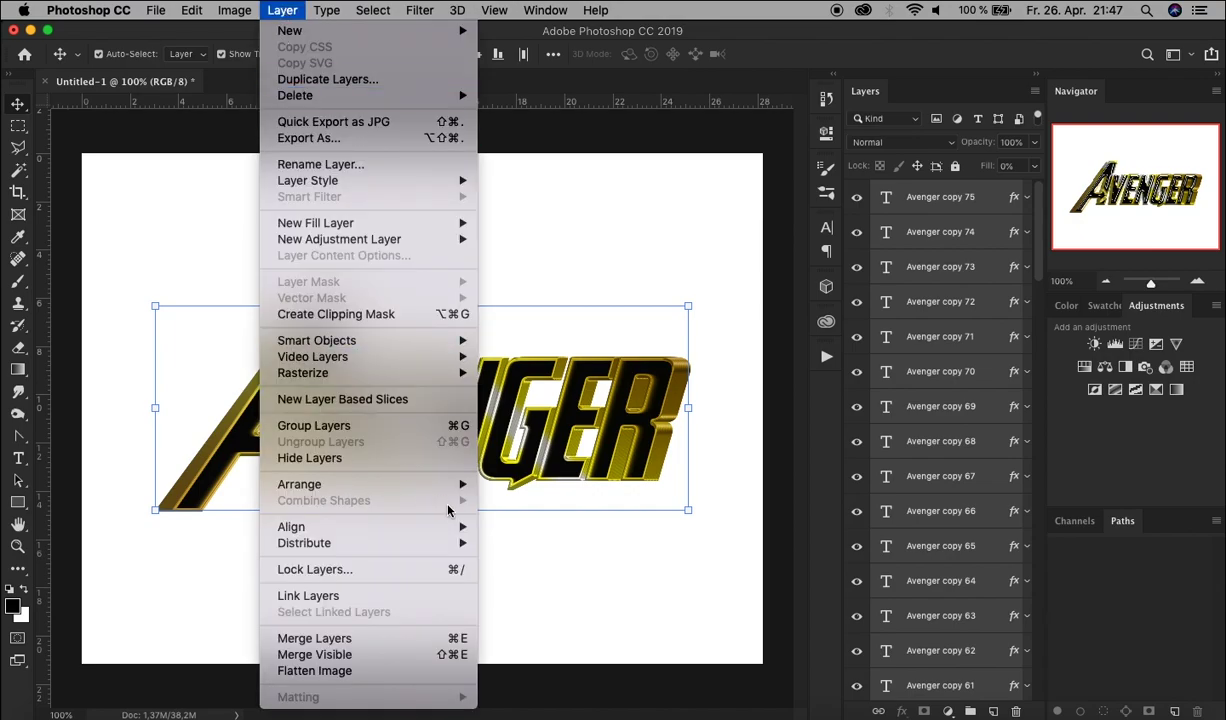
mouse_move(451, 488)
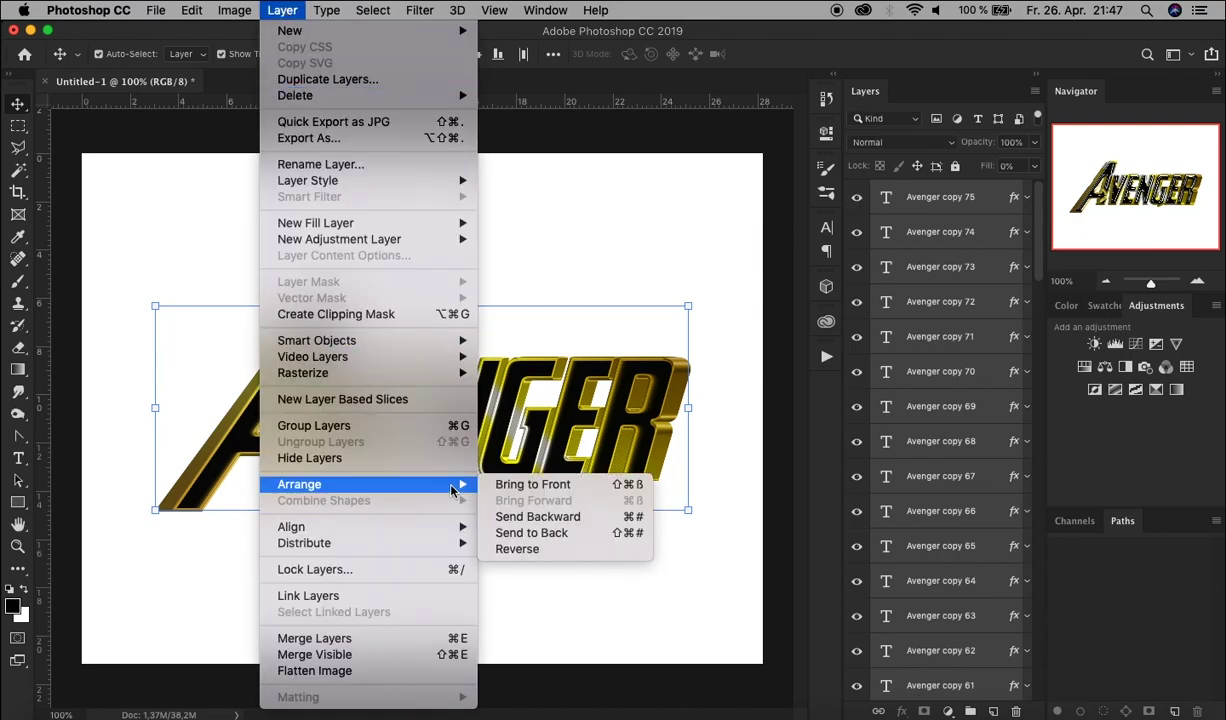
left_click(563, 550)
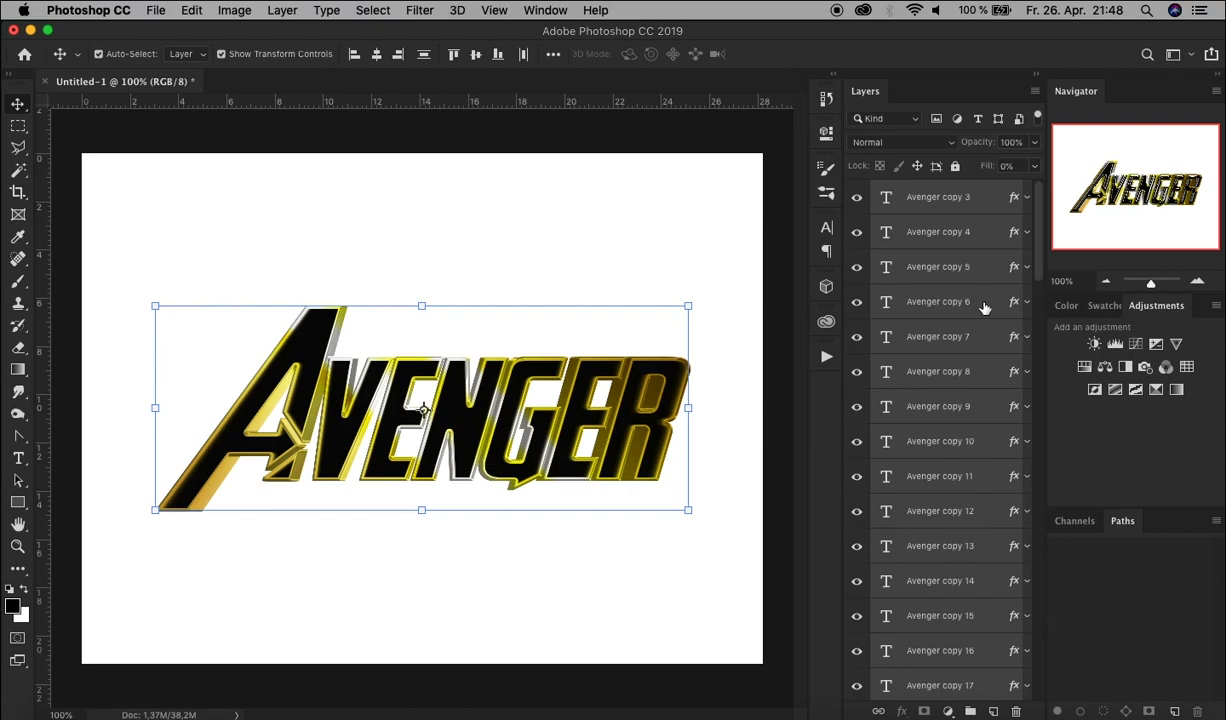
Group the selected, reordered Avenger duplicate layers.
key("super")
left_click(284, 11)
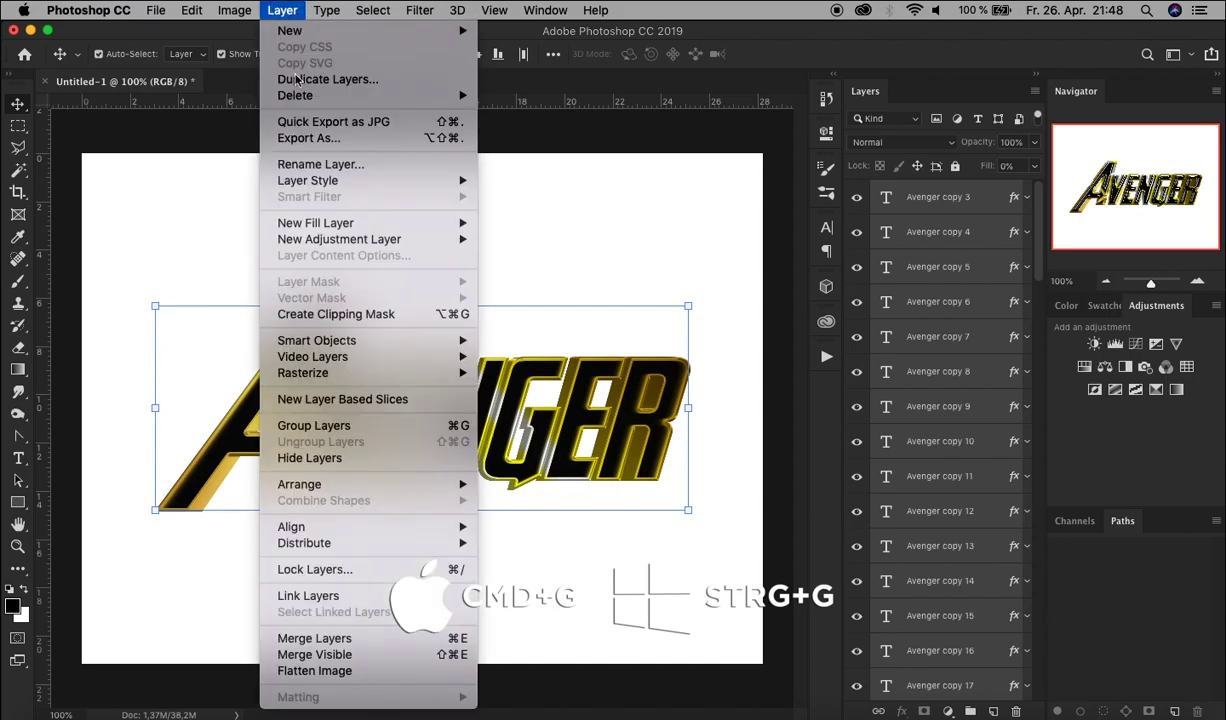
left_click(391, 427)
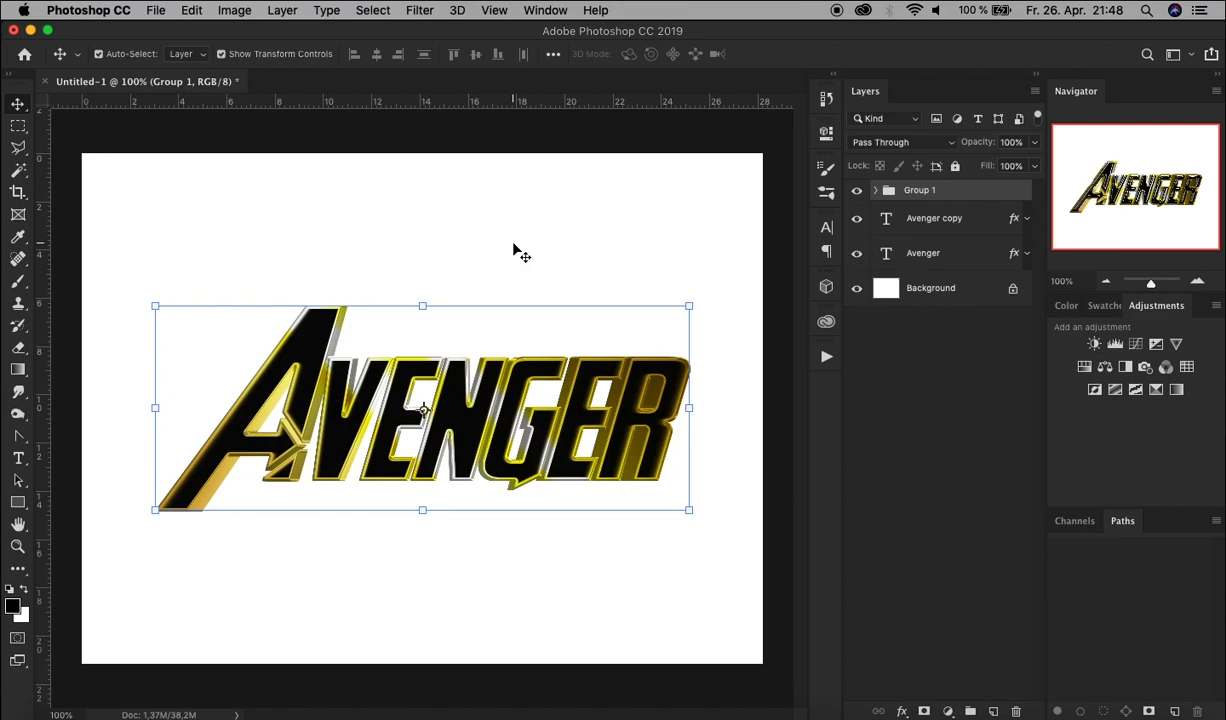
Move the new group below the Avenger layer, just above the Background, and rename it "extrusion".
left_click(970, 192)
left_click_drag(970, 192, 981, 264)
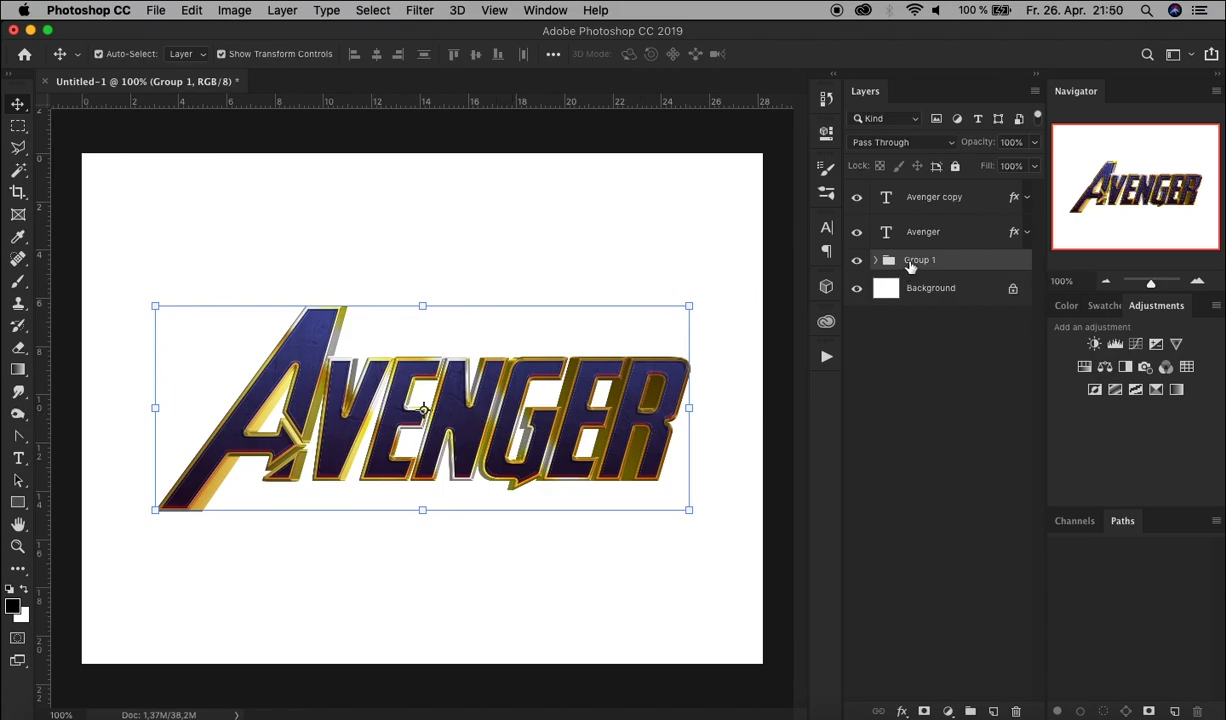
double_click(912, 262)
type("extrusion")
left_click(982, 263)
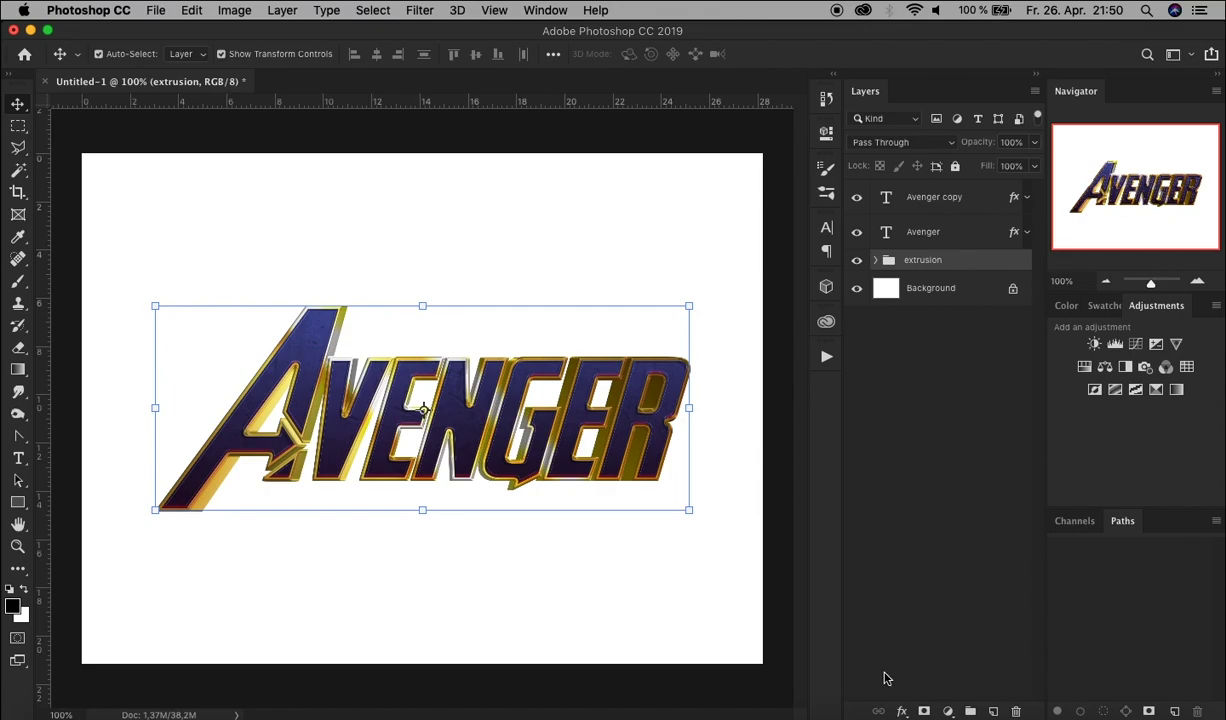
Add a Color Overlay effect to the extrusion group using the colour 8d5d00.
left_click(903, 712)
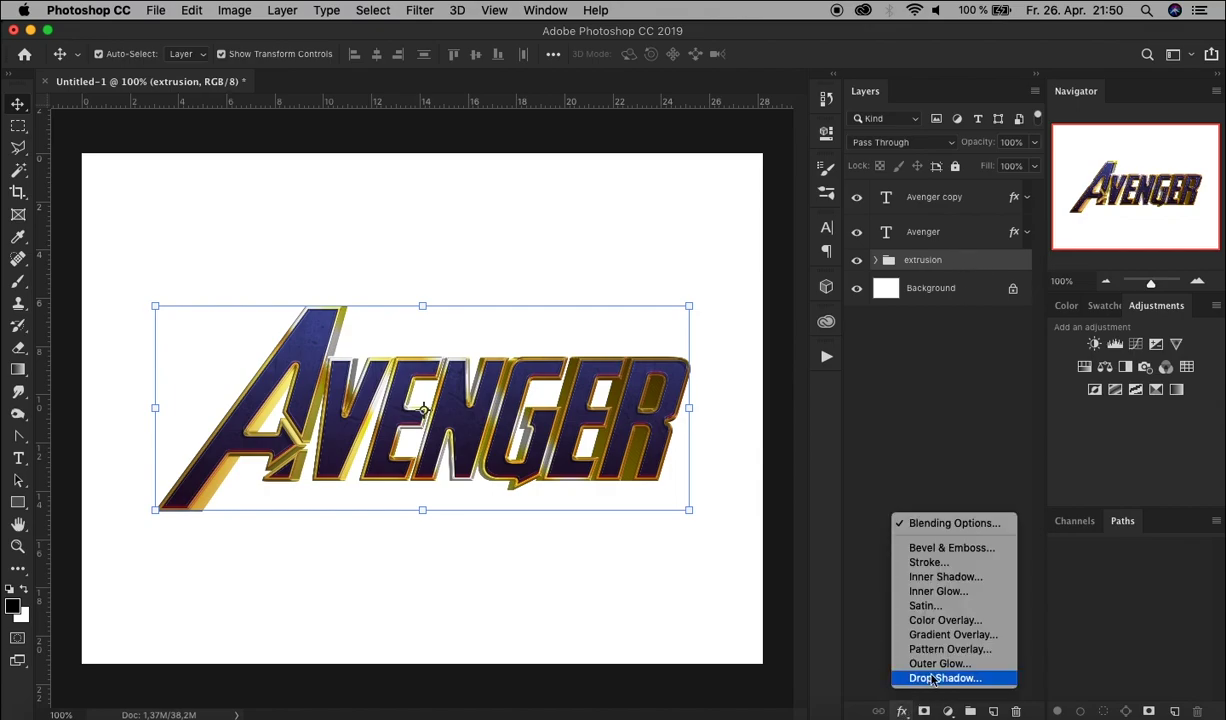
left_click(941, 626)
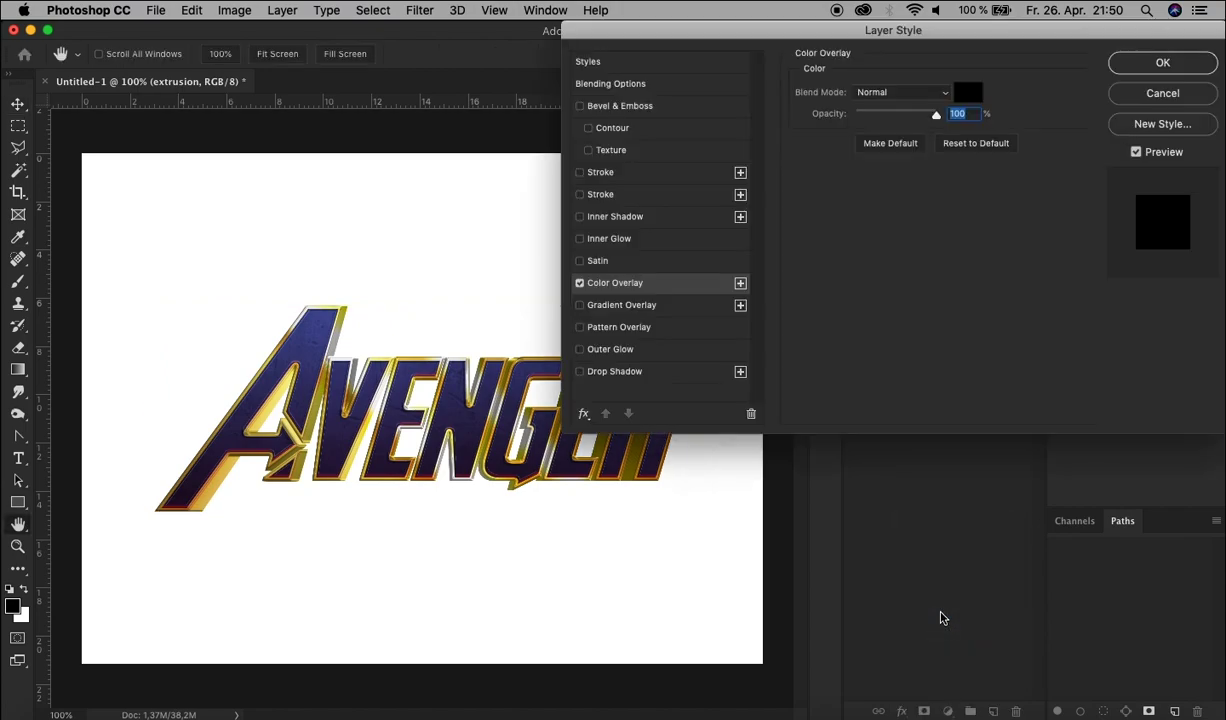
left_click(965, 95)
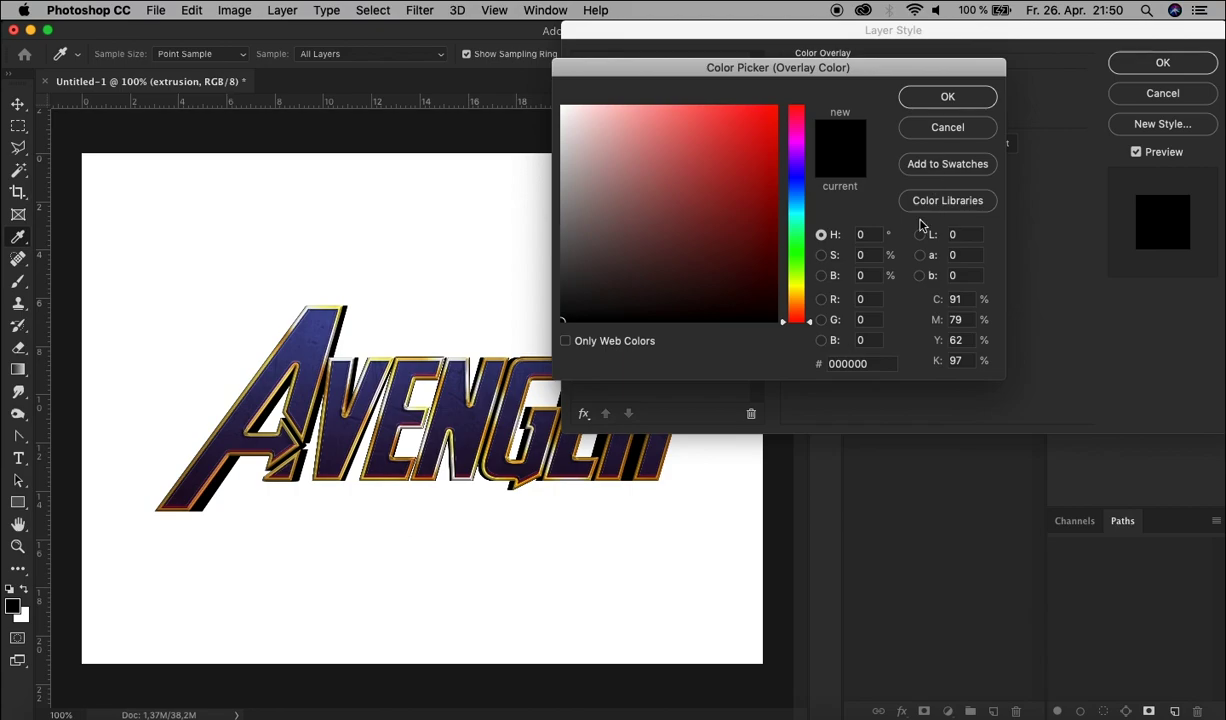
double_click(878, 363)
type("8d")
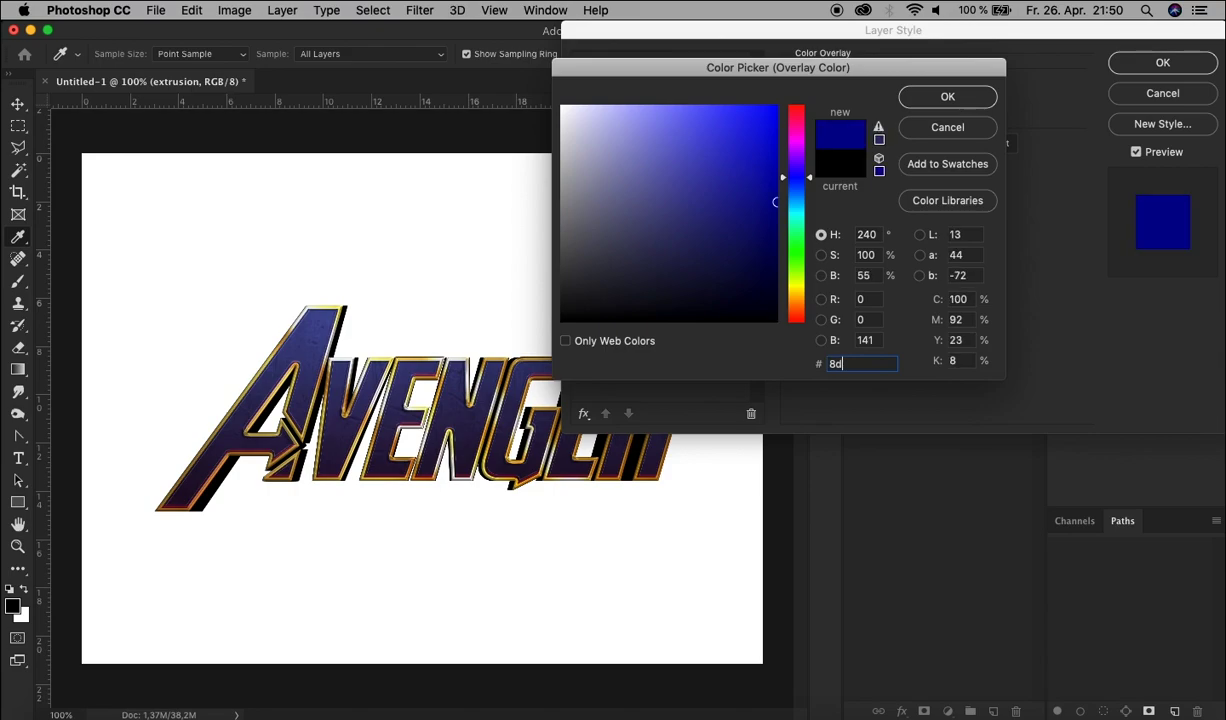
type("5d00")
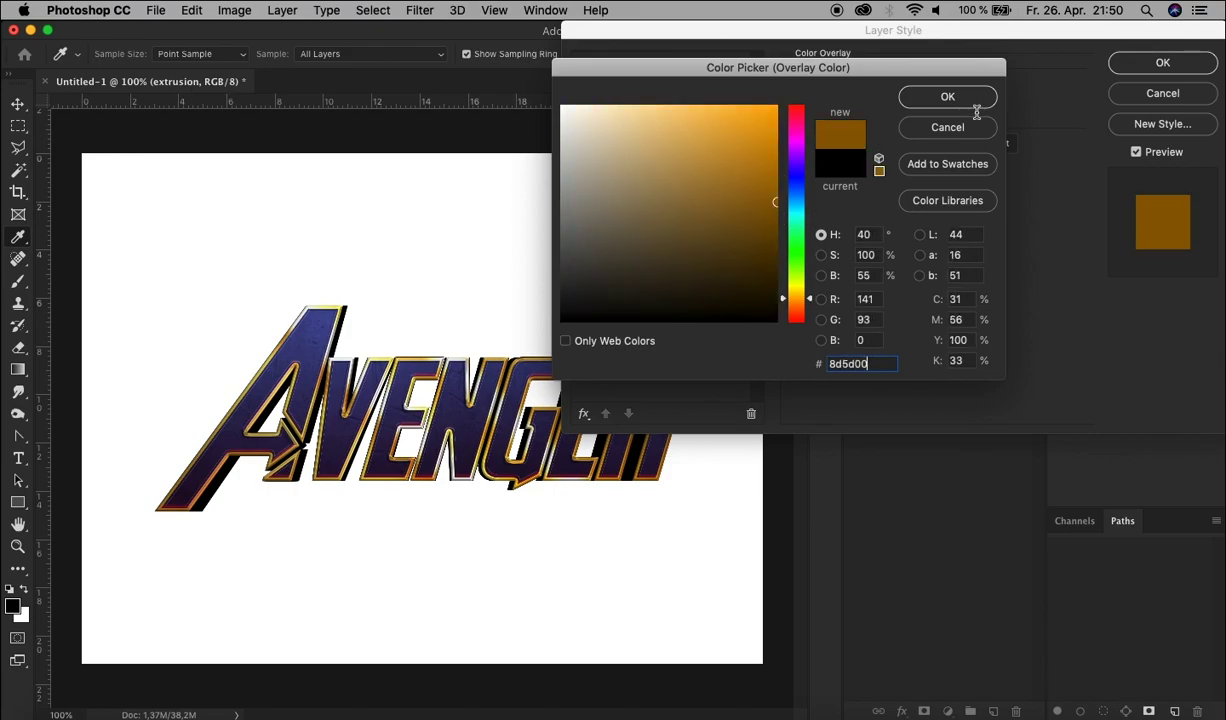
left_click(950, 97)
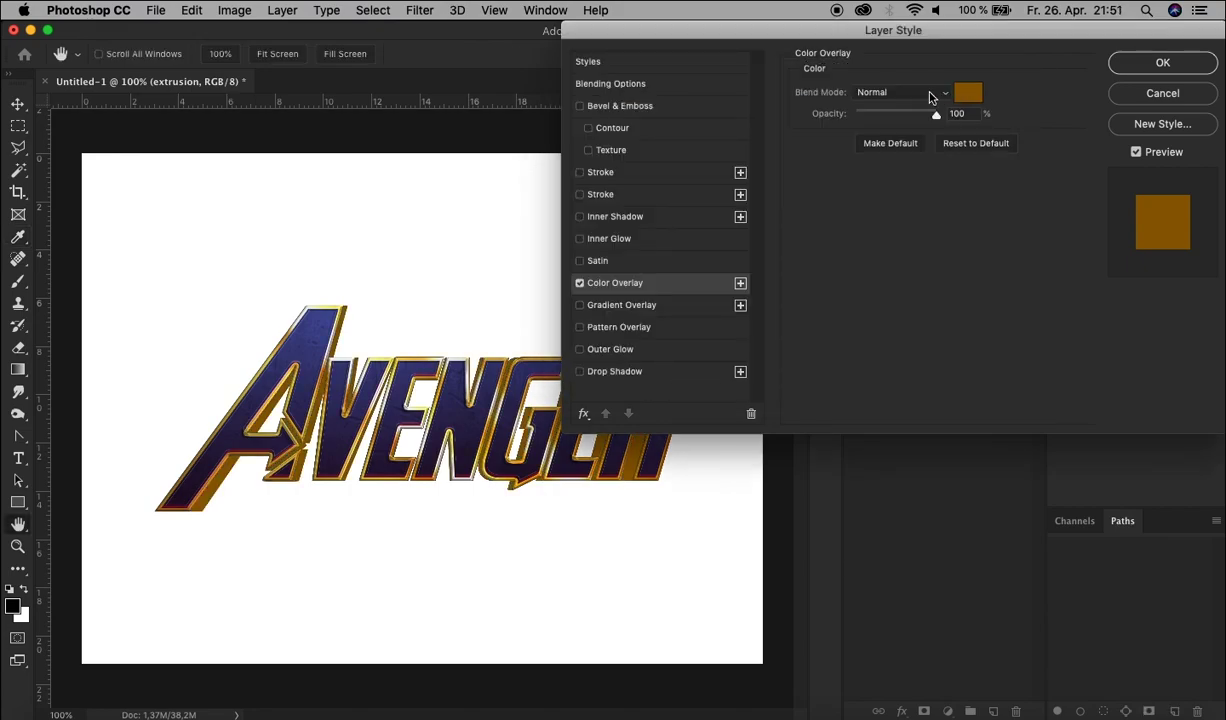
Set the Color Overlay's blend mode to Soft Light and accept the layer style.
left_click(876, 93)
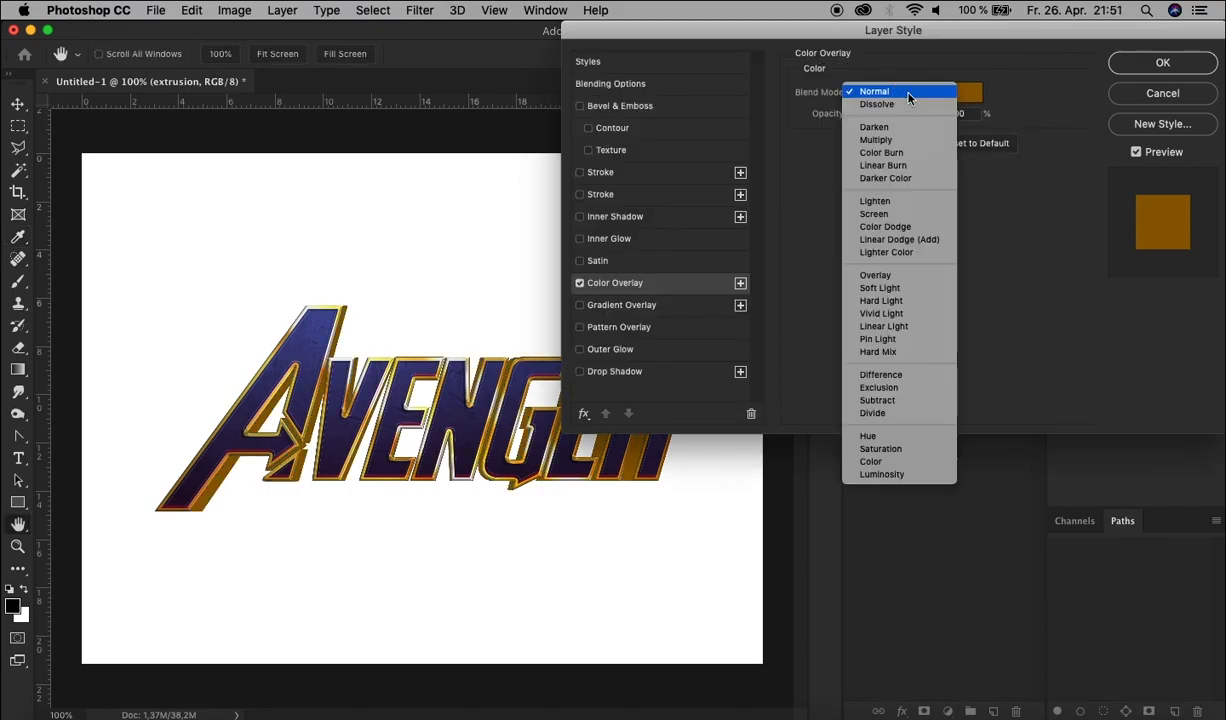
left_click(887, 288)
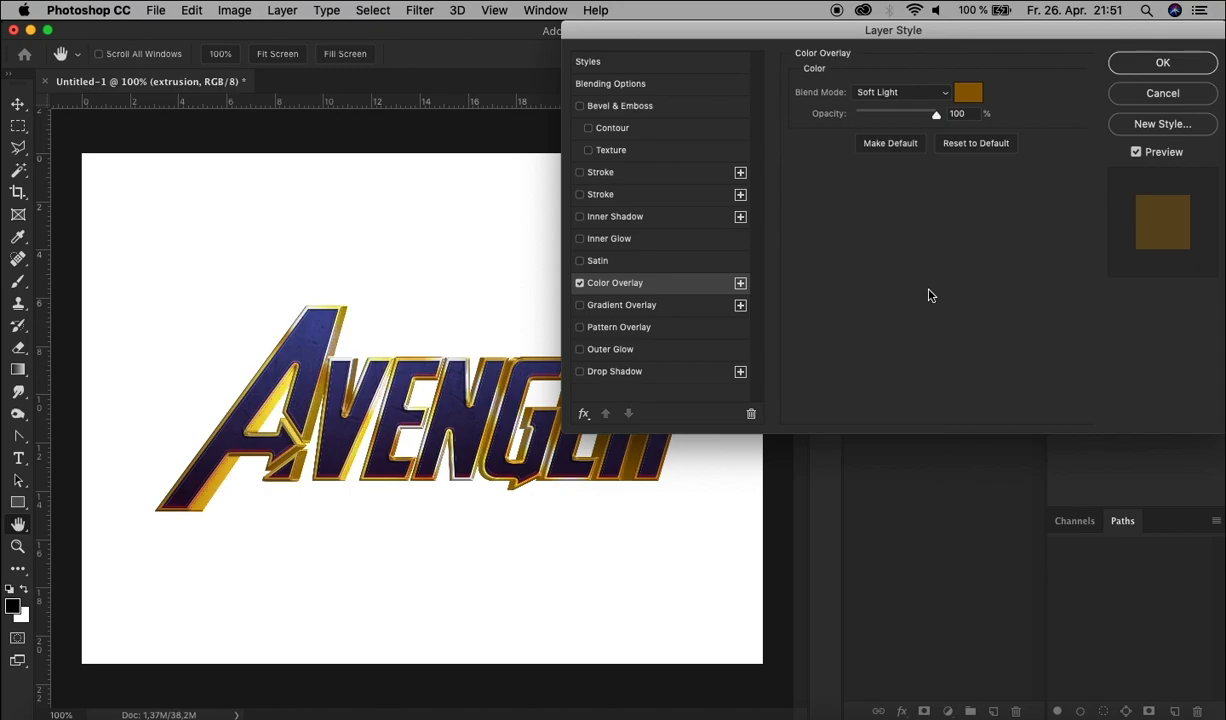
left_click(1165, 63)
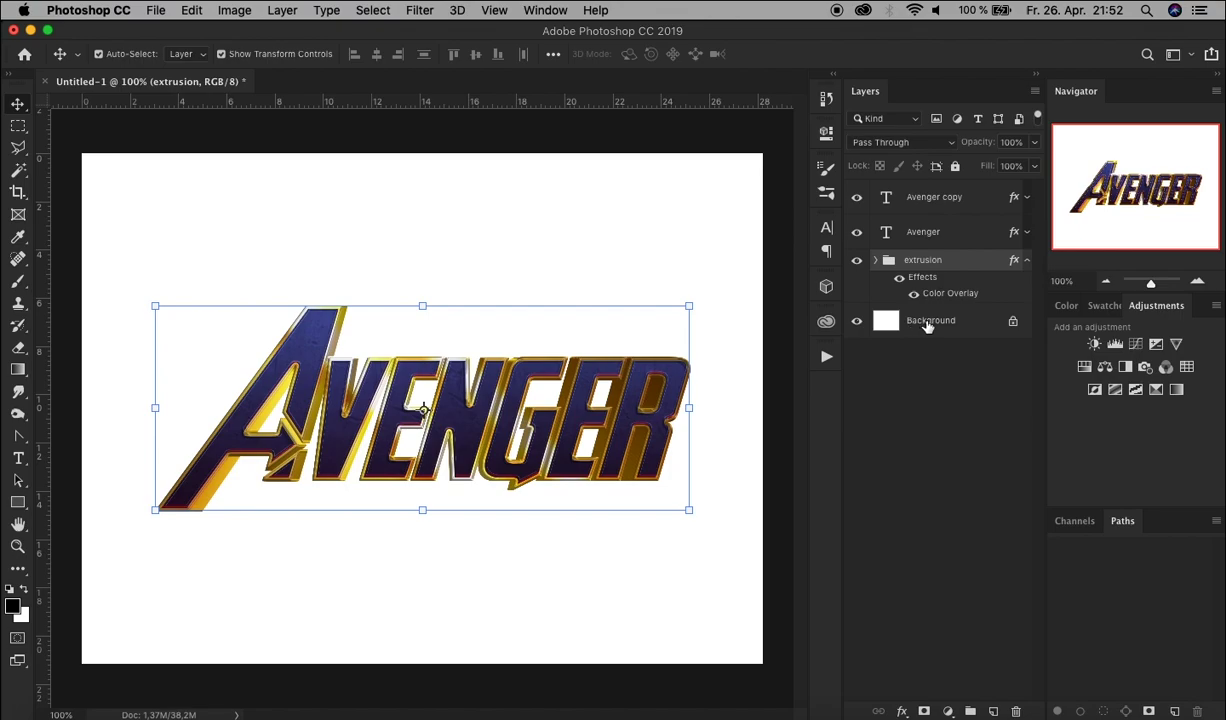
Place space.jpg from the stock folder as an embedded image directly above the Background layer.
left_click(928, 326)
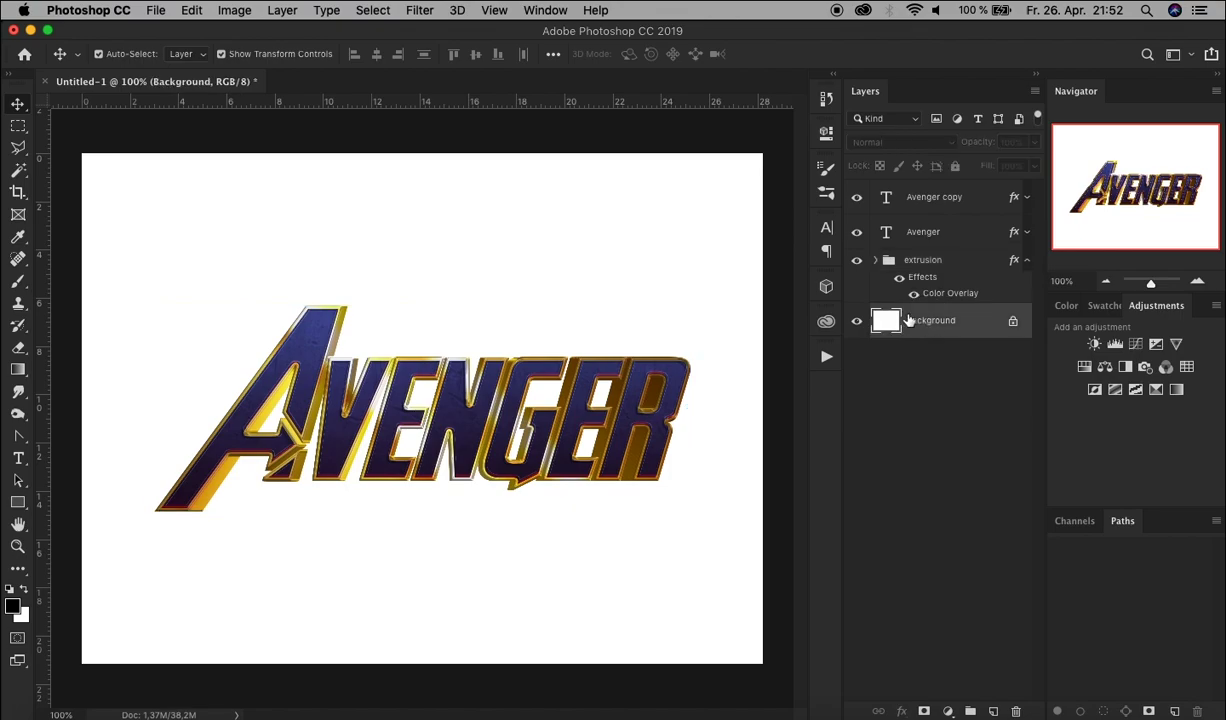
left_click(158, 11)
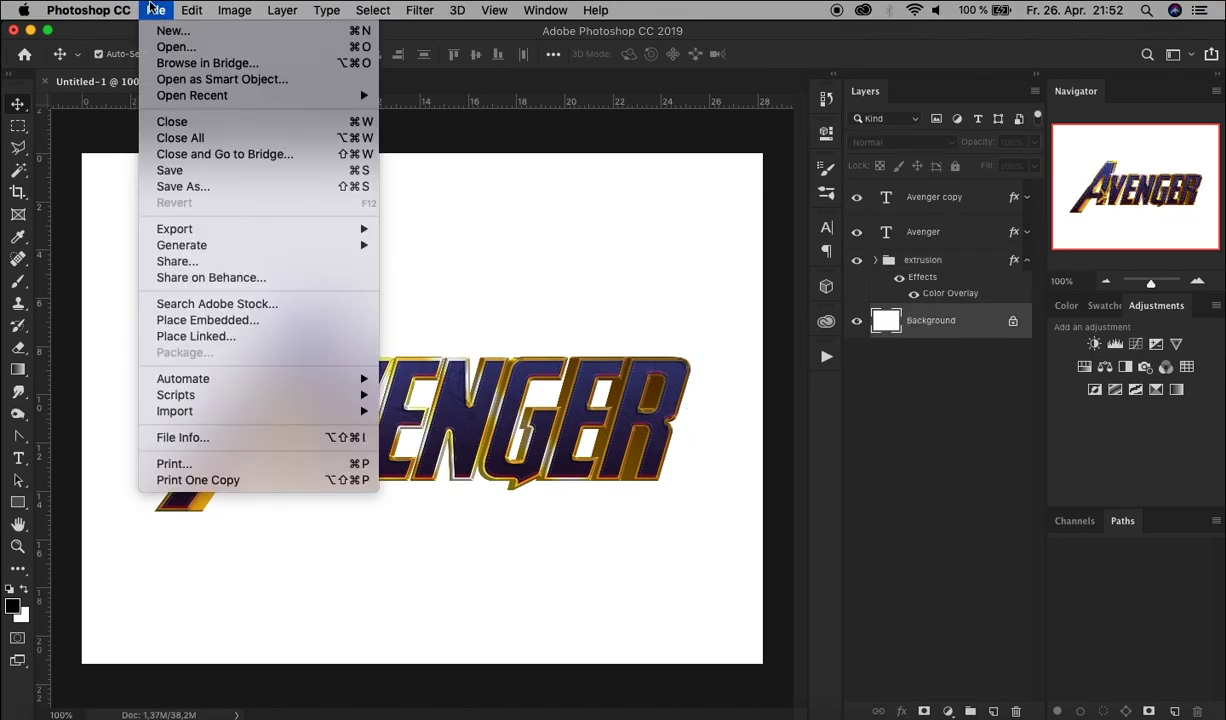
left_click(286, 321)
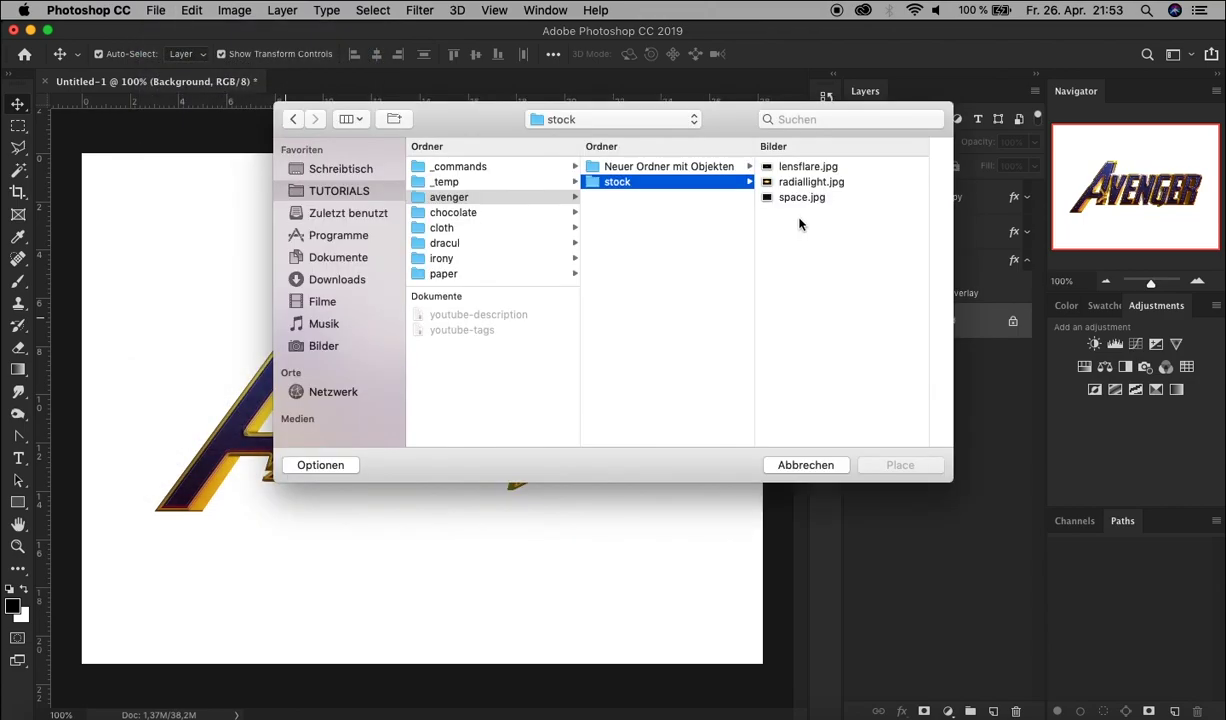
left_click(800, 198)
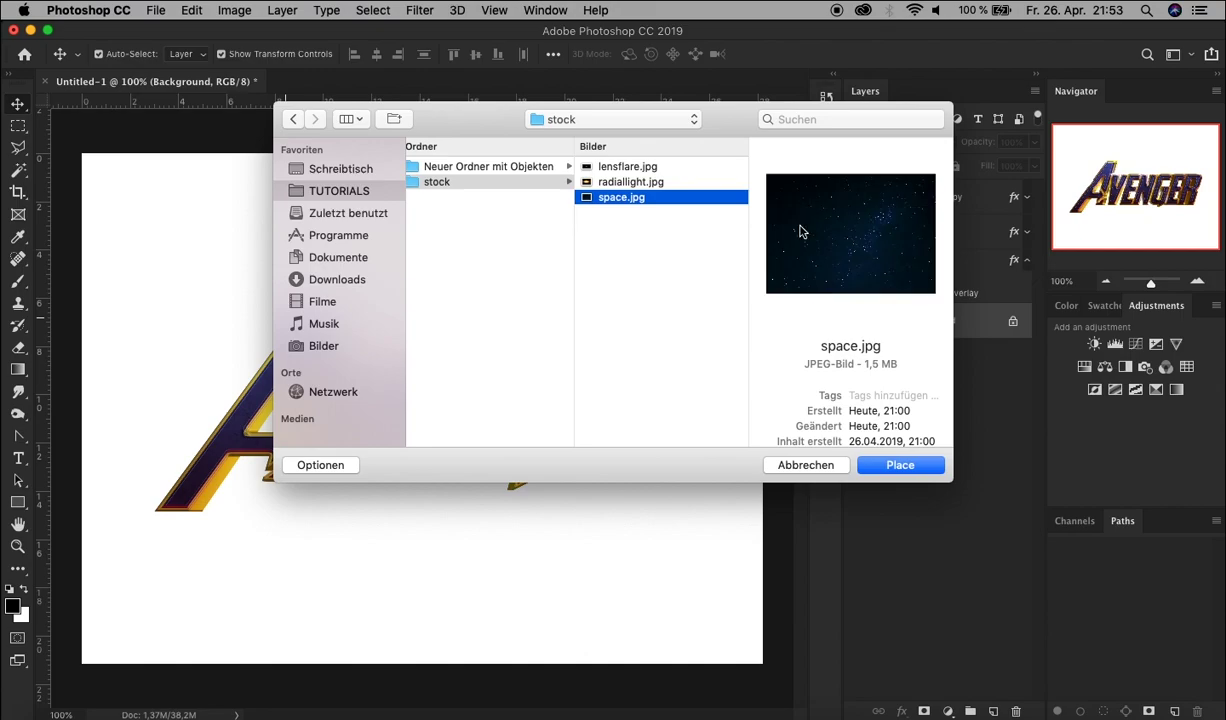
left_click(901, 467)
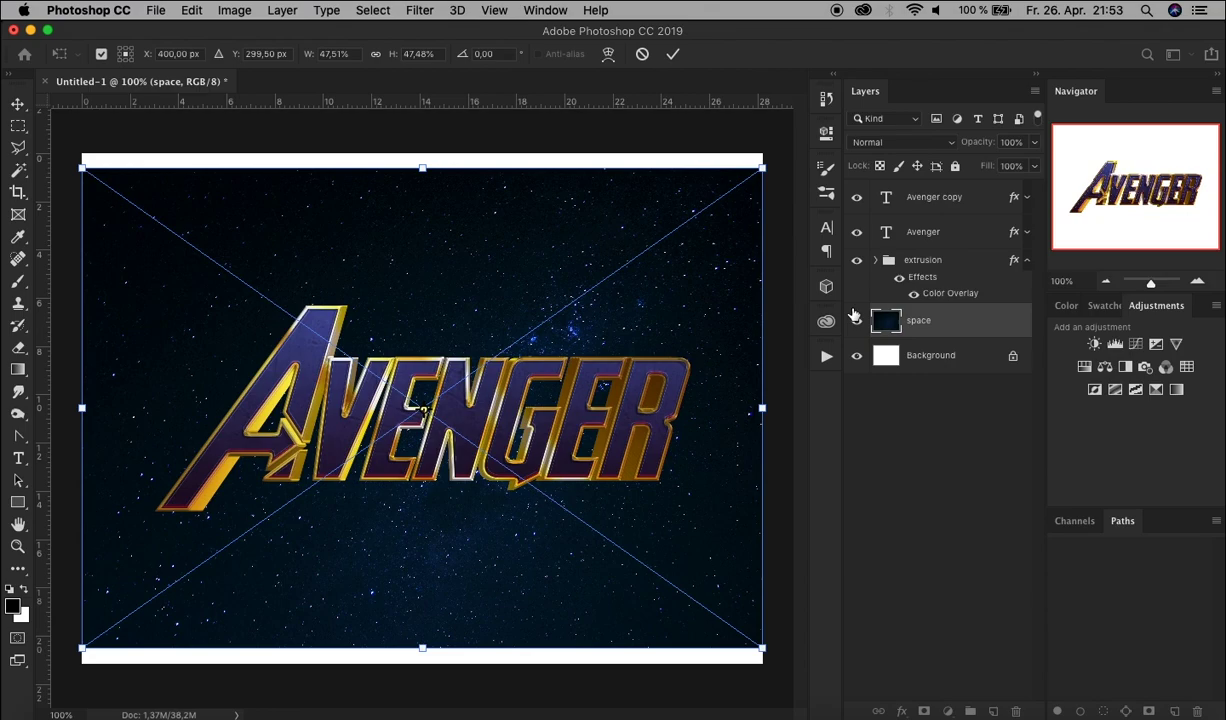
Enlarge the placed space image from its centre to about 51% so it covers the whole canvas, and commit the placement.
left_click(855, 319)
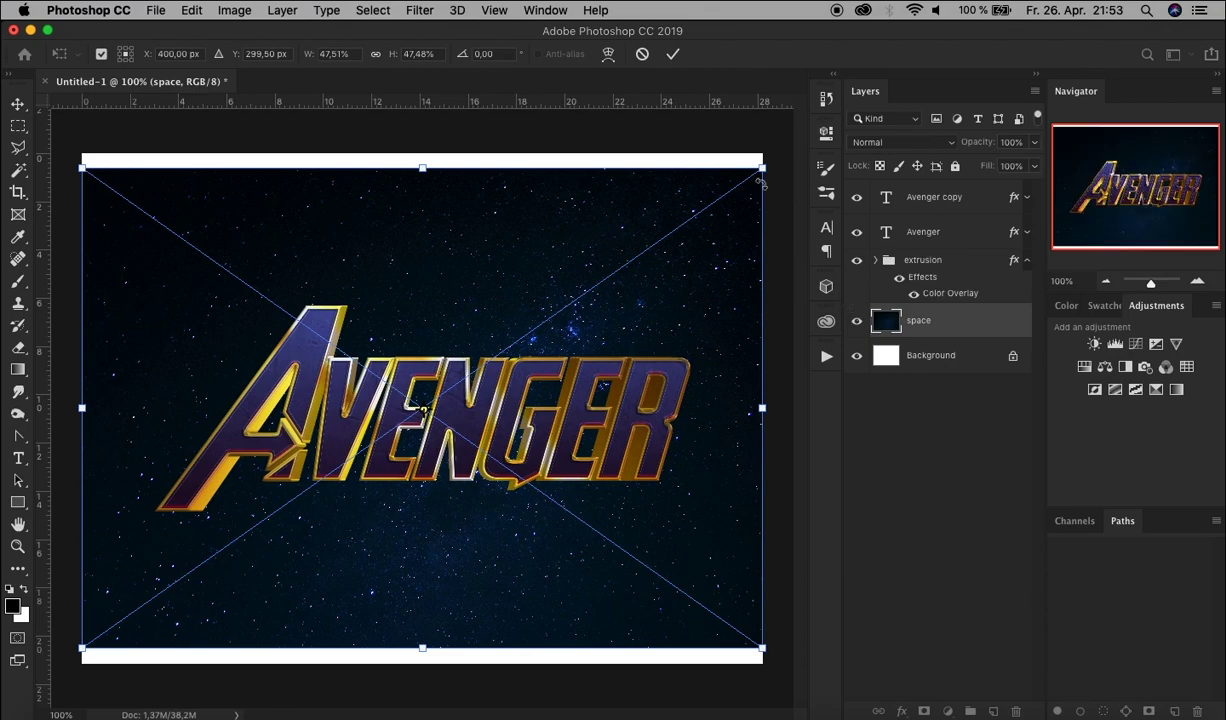
left_click_drag(762, 170, 803, 148)
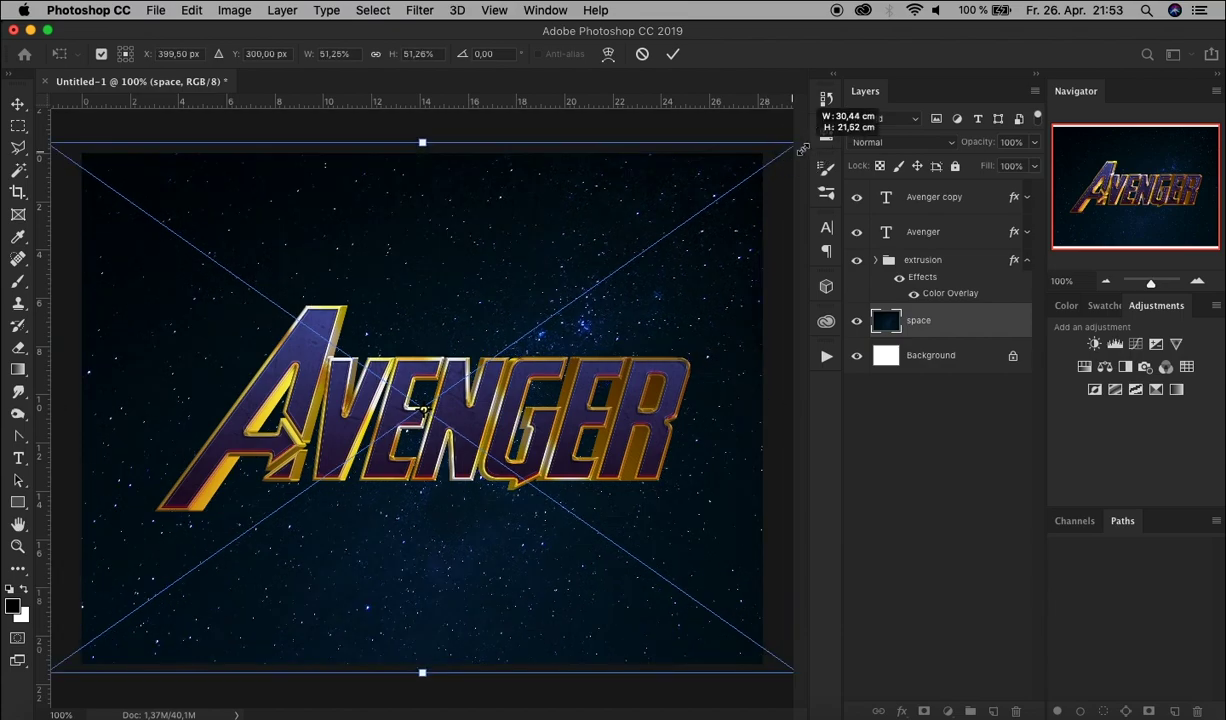
left_click(672, 54)
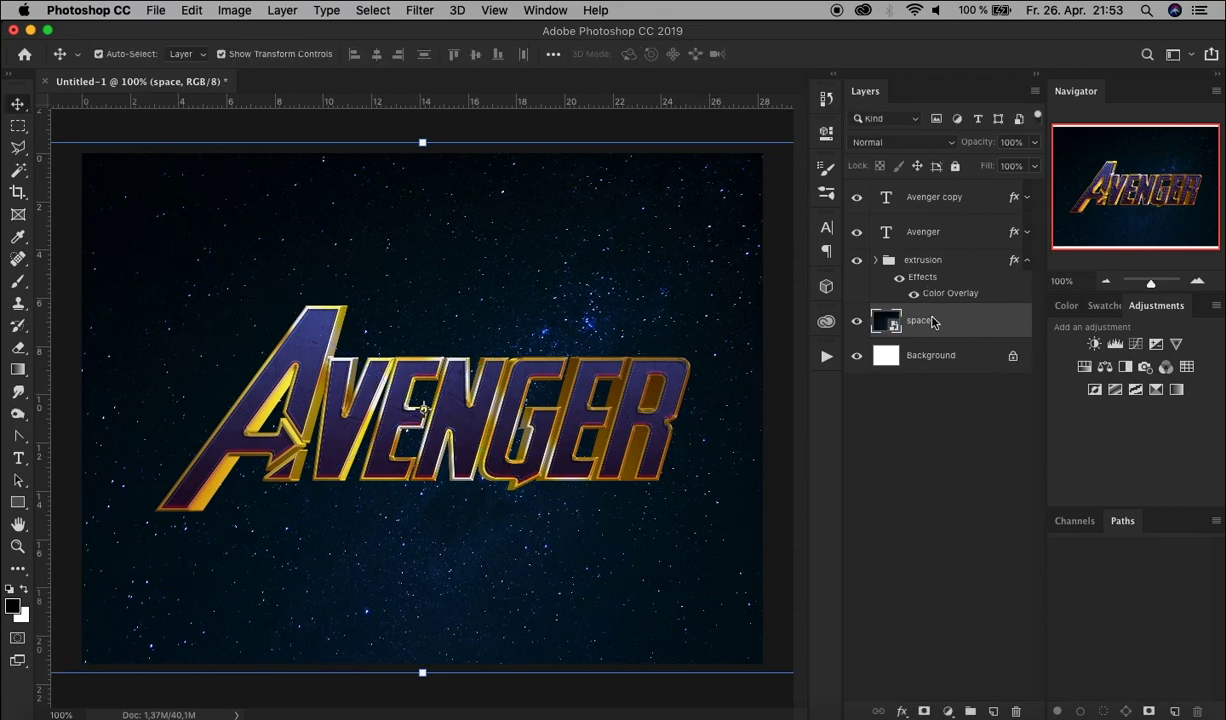
Delete the Background layer and place radiallight.jpg from the stock folder as an embedded image directly above the space layer.
left_click(962, 359)
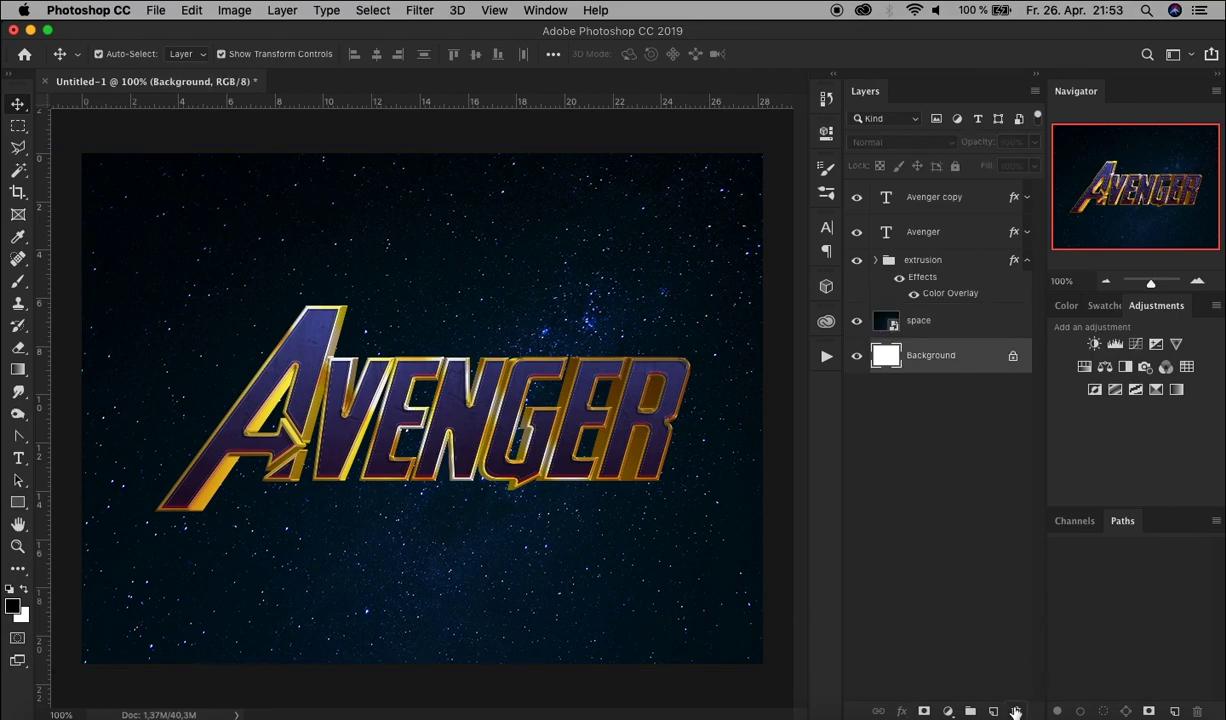
key("BackSpace")
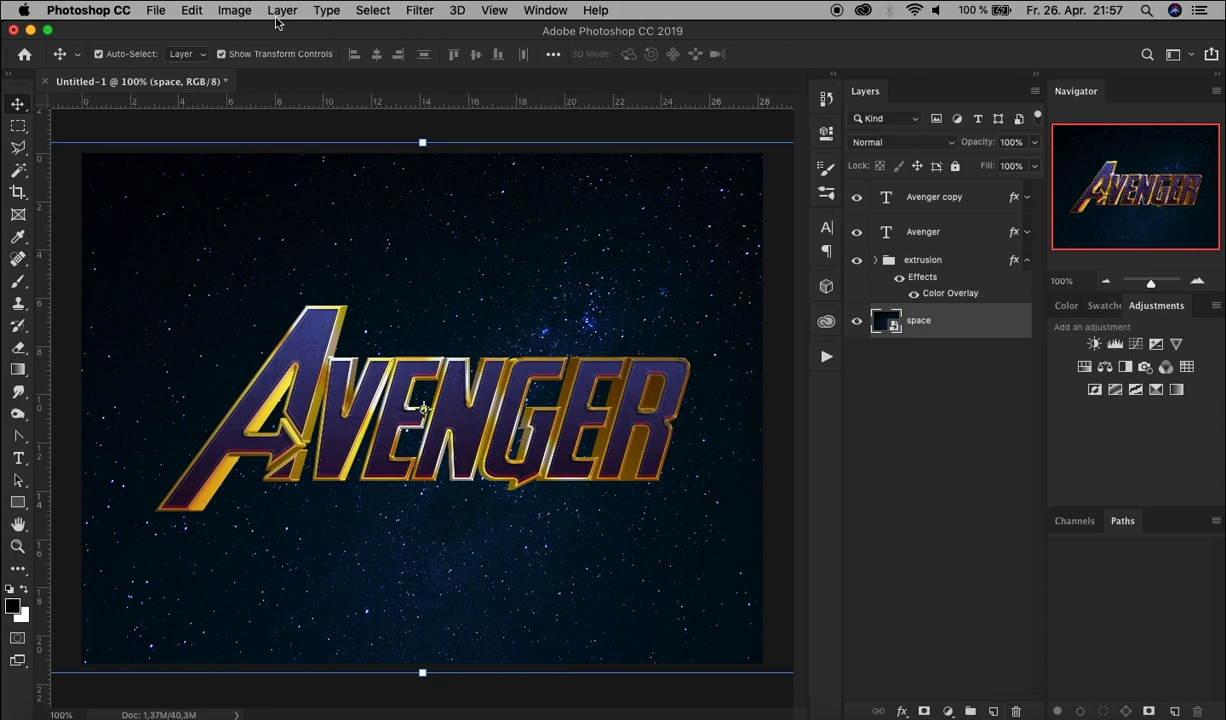
left_click(156, 11)
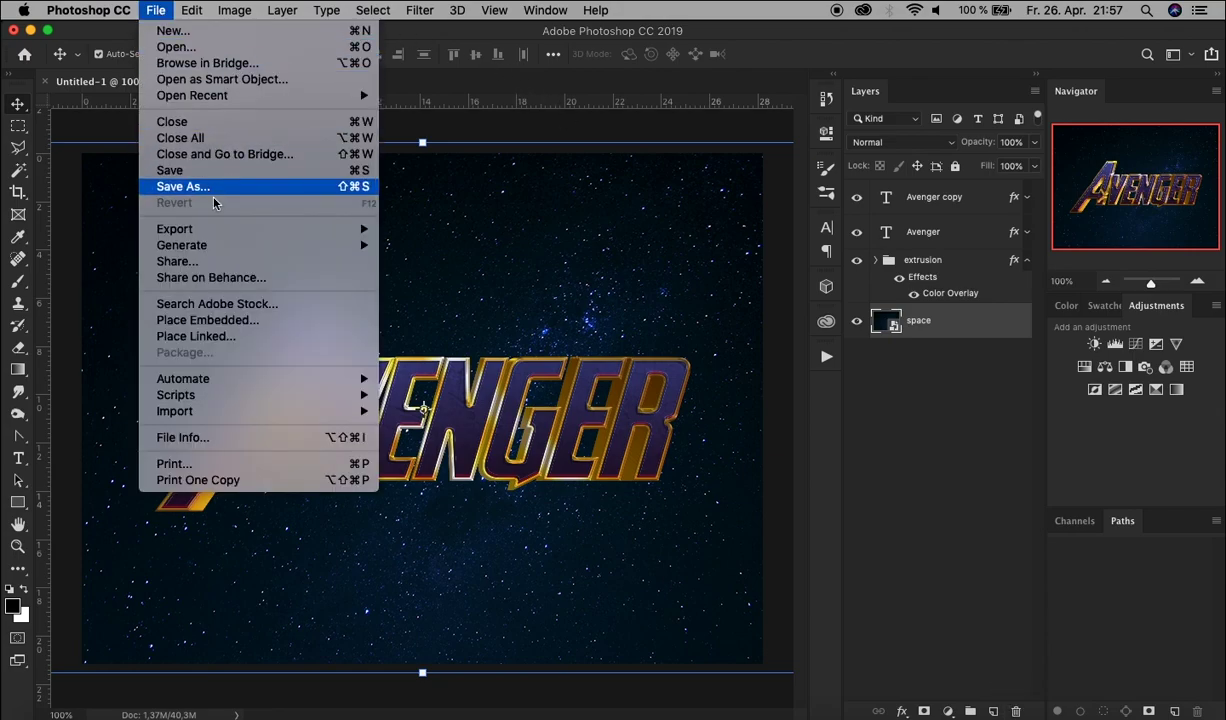
left_click(240, 321)
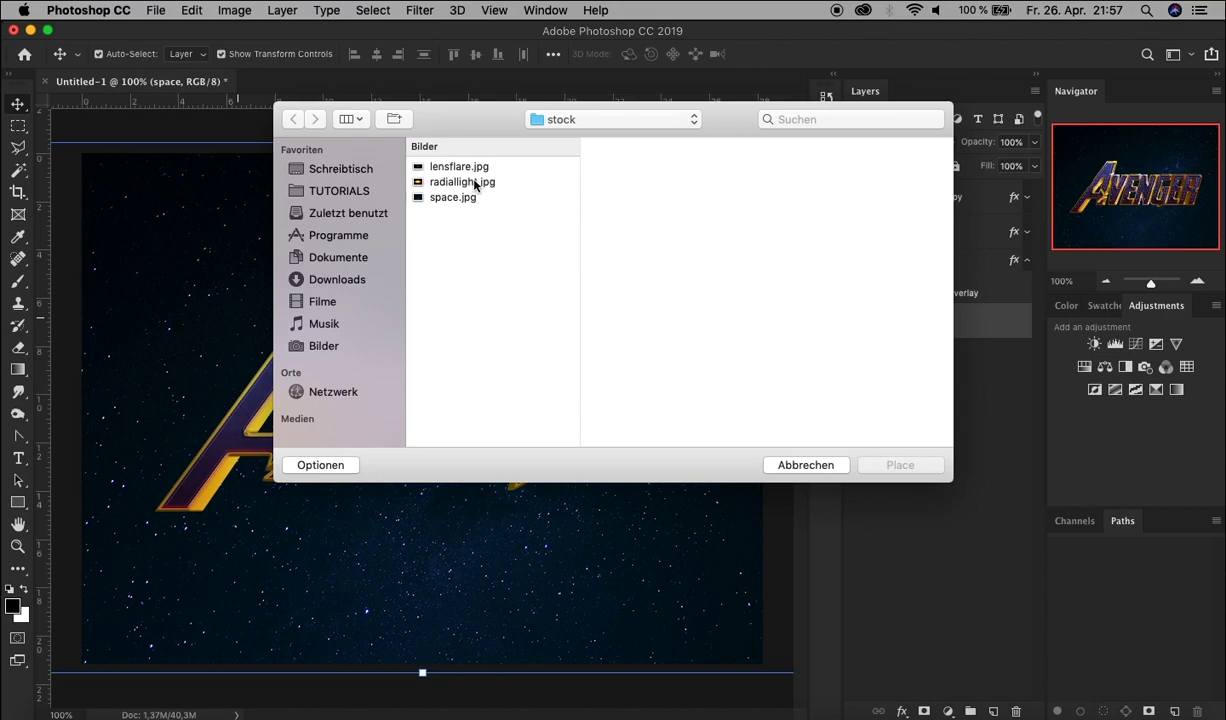
left_click(474, 183)
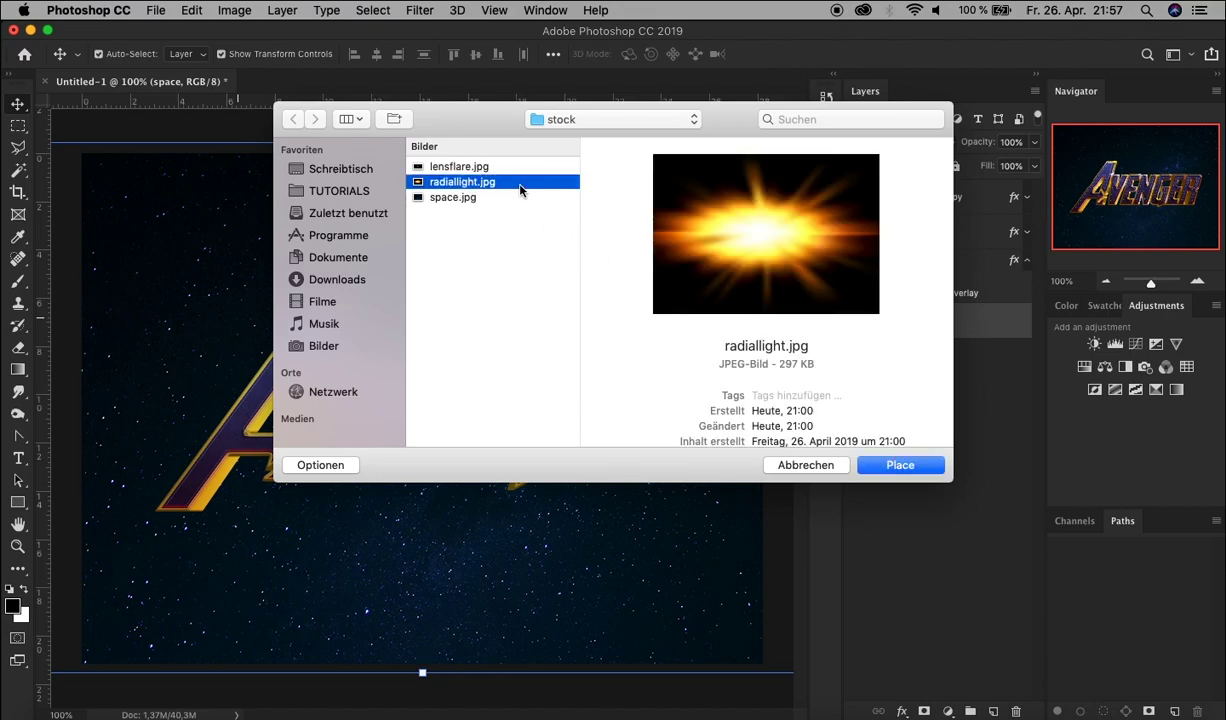
left_click(901, 466)
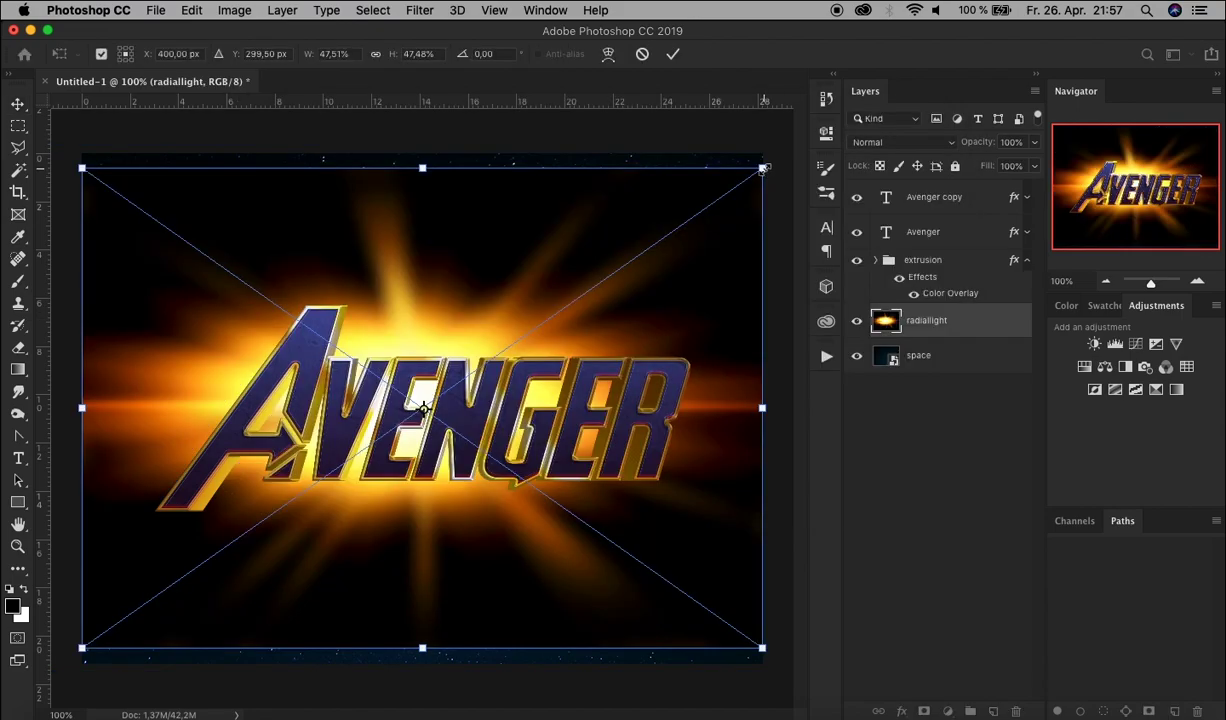
Enlarge the radiallight image from its centre to cover the whole canvas, commit it, and set its blend mode to Linear Dodge (Add).
left_click_drag(762, 168, 790, 150)
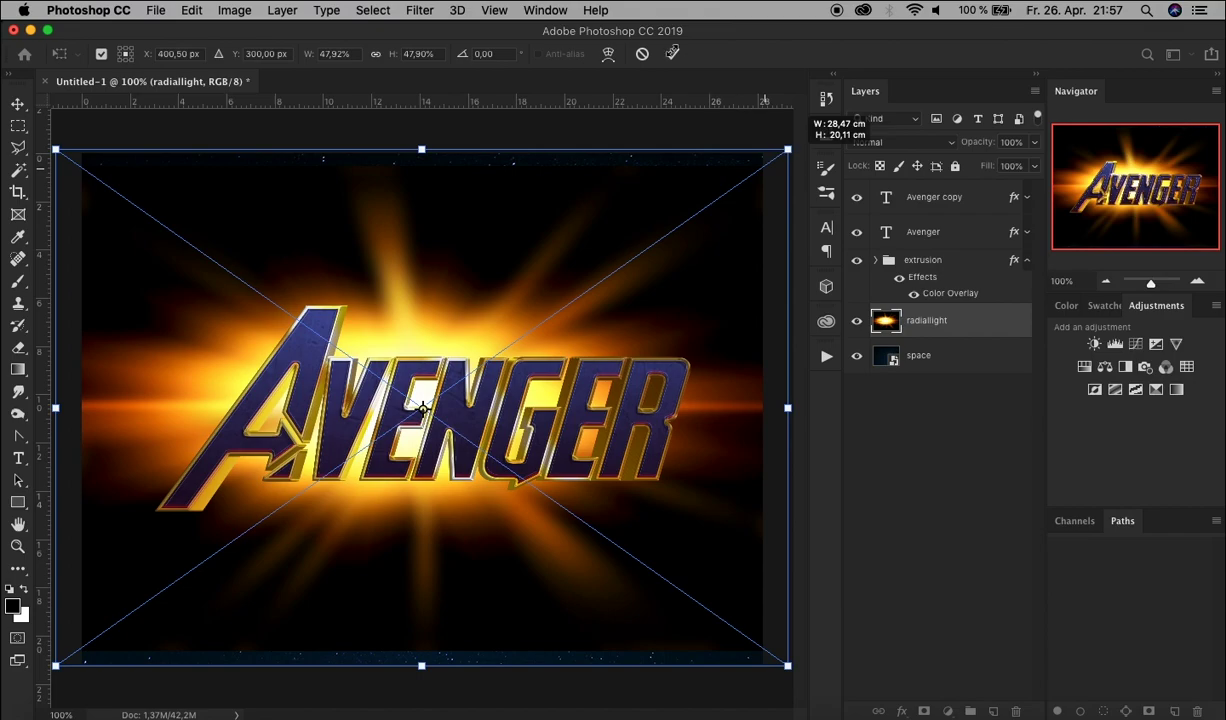
left_click(672, 54)
left_click(929, 148)
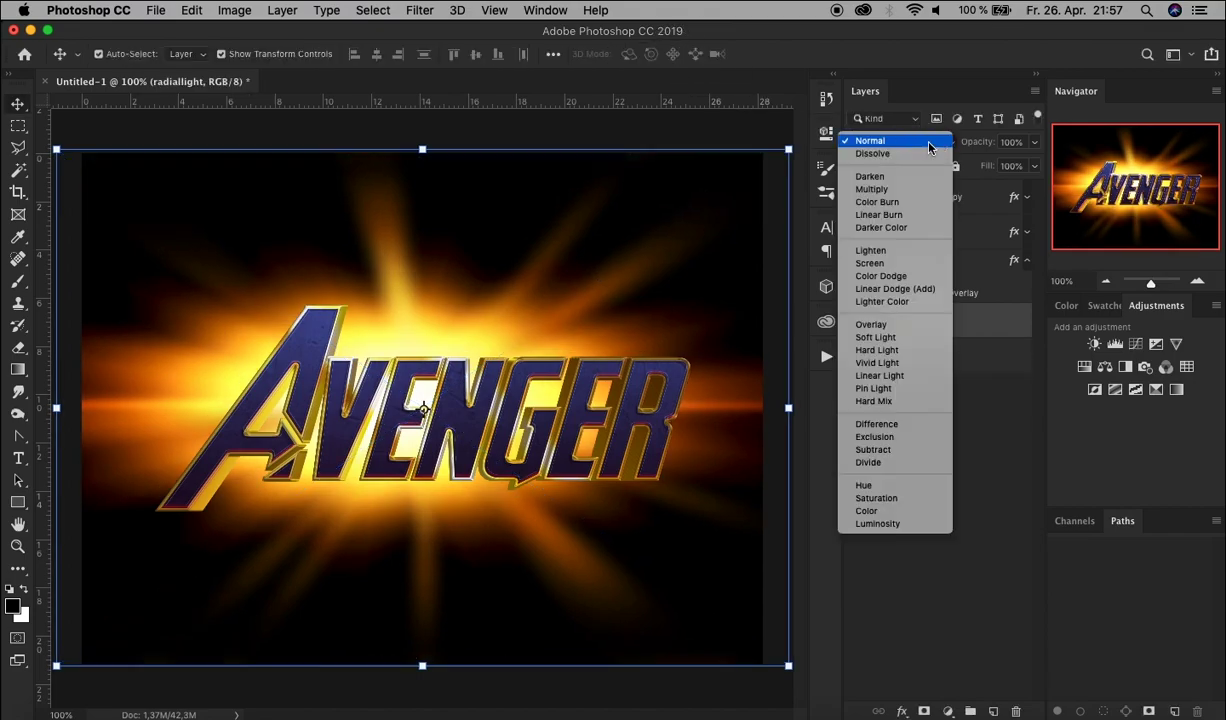
left_click(925, 289)
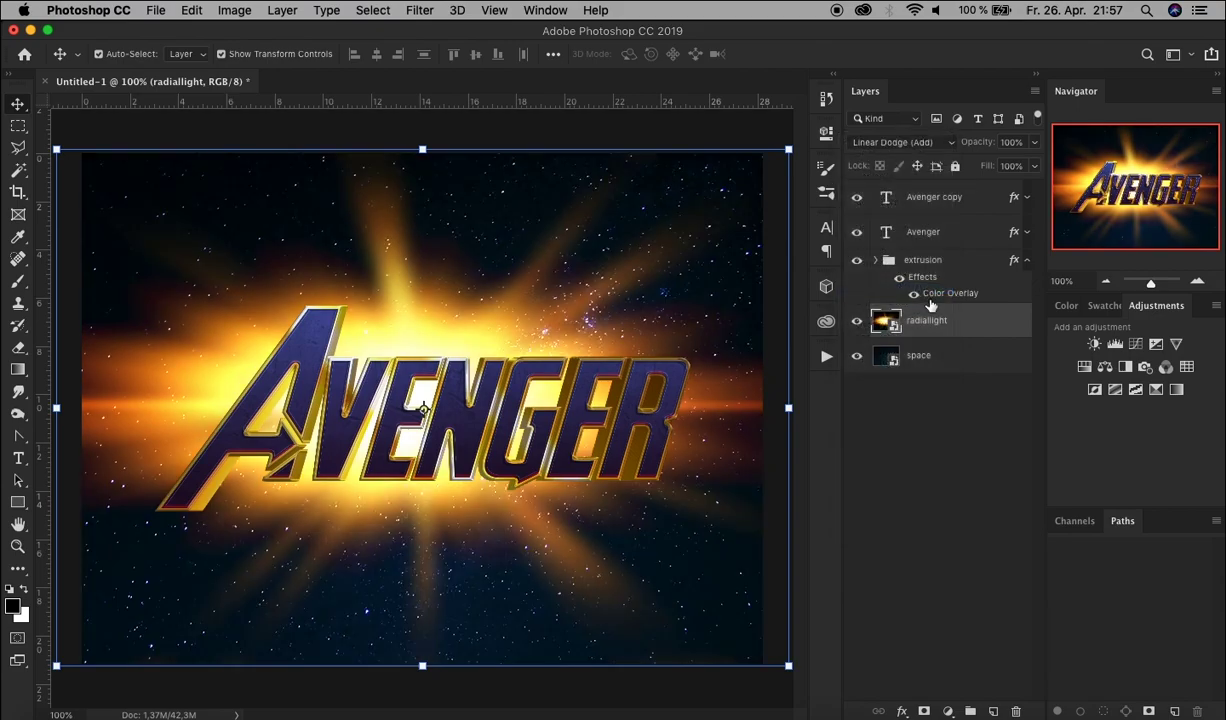
left_click(910, 402)
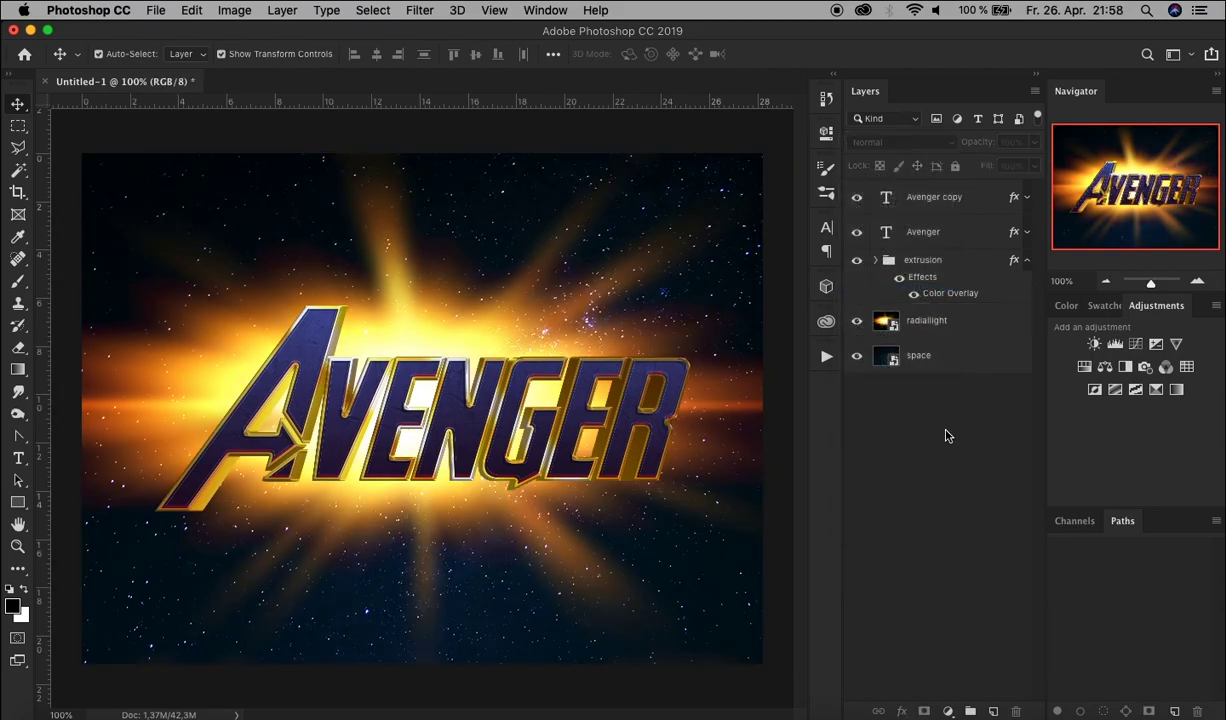
Place lensflare.jpg from the stock folder as an embedded image above the Avenger copy layer and set its blend mode to Linear Dodge (Add).
left_click(976, 200)
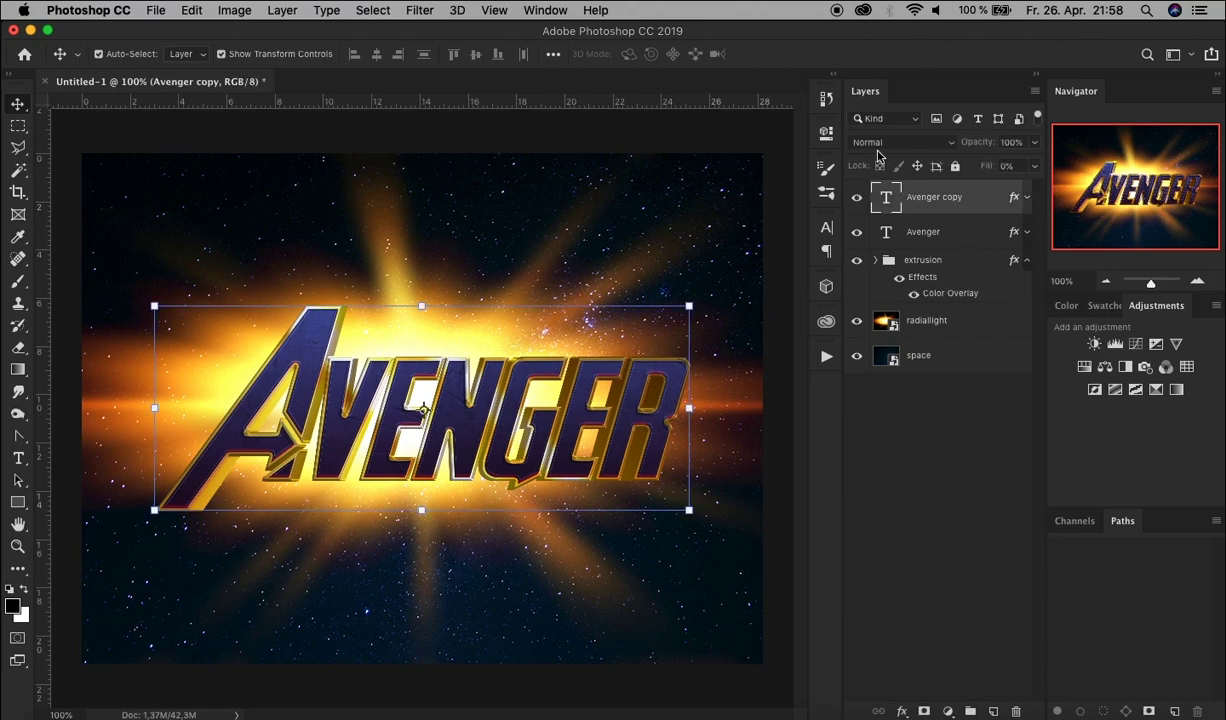
left_click(157, 10)
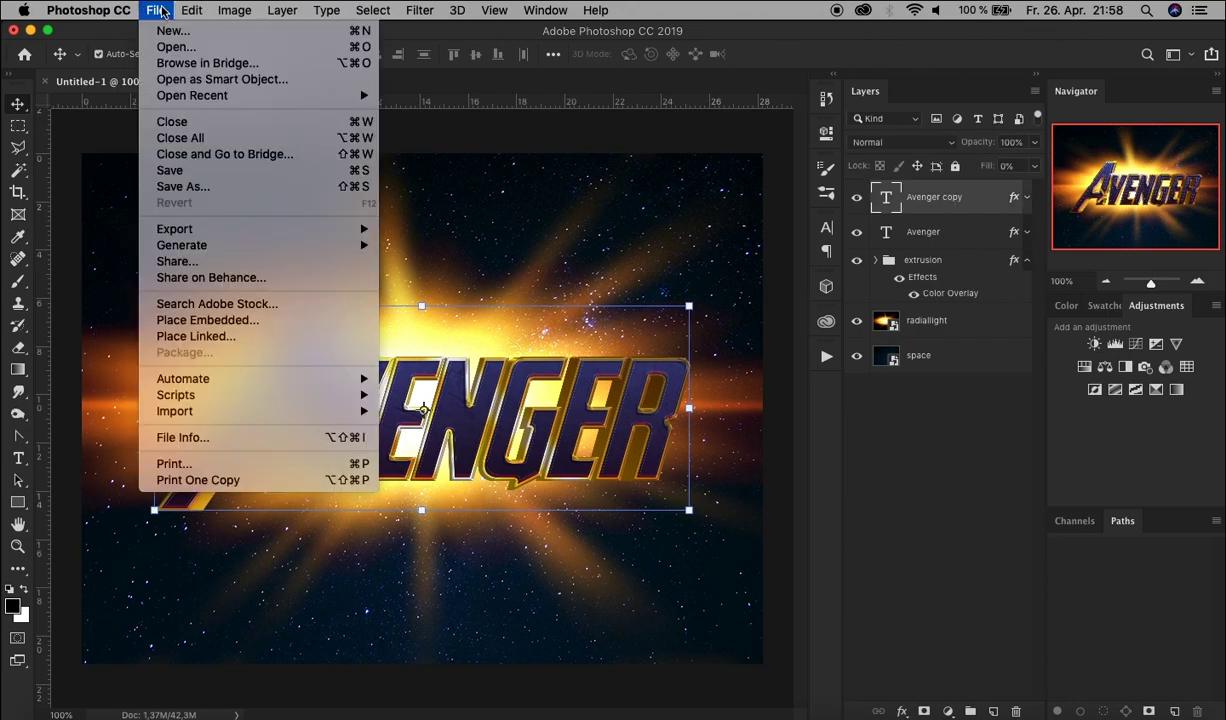
left_click(249, 320)
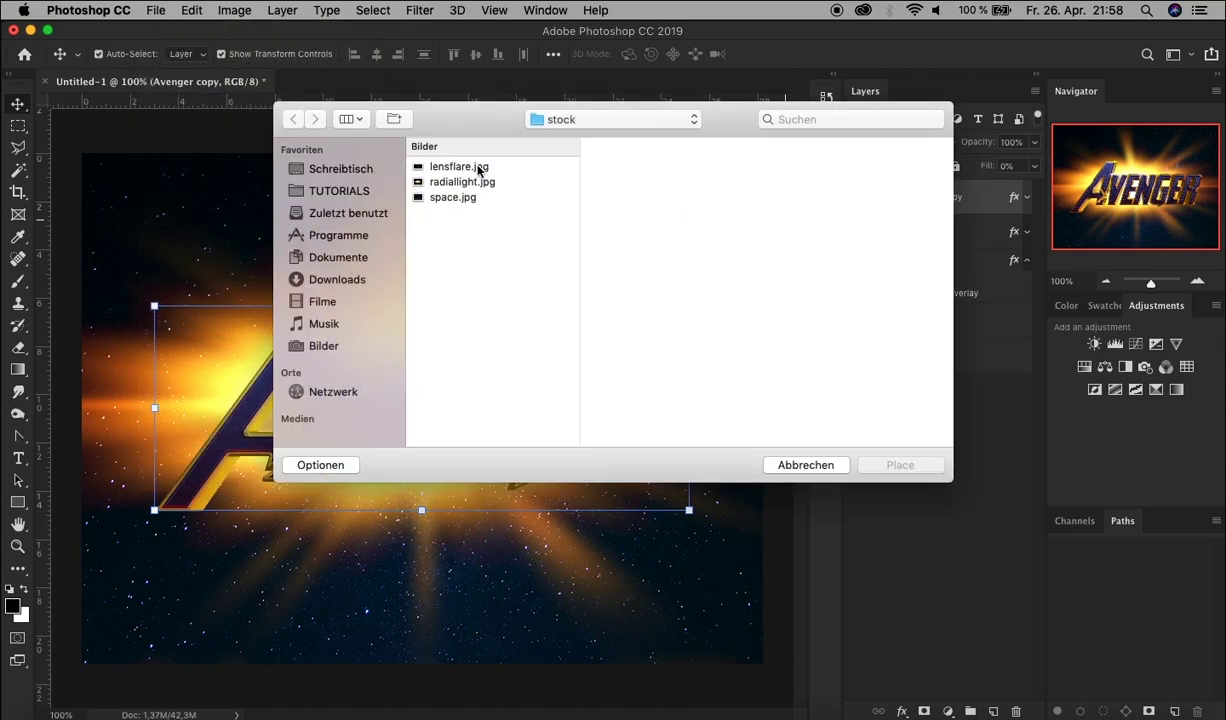
left_click(478, 168)
left_click(910, 467)
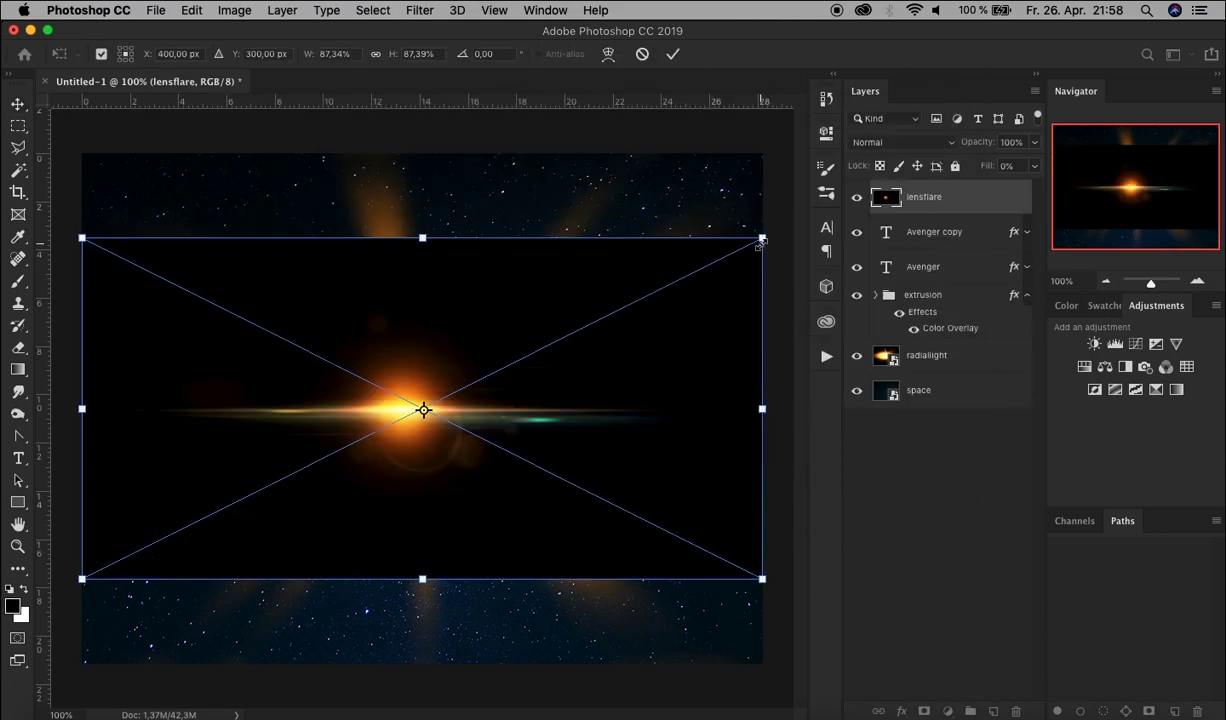
left_click(673, 54)
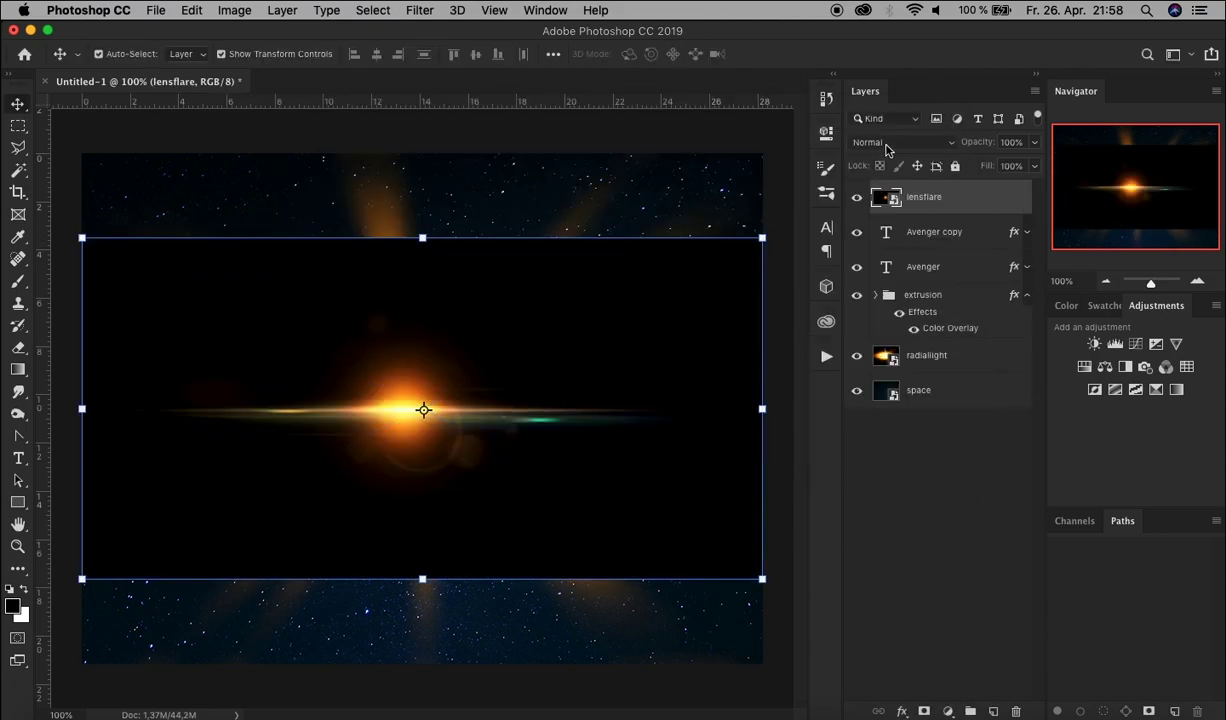
left_click(887, 146)
left_click(936, 288)
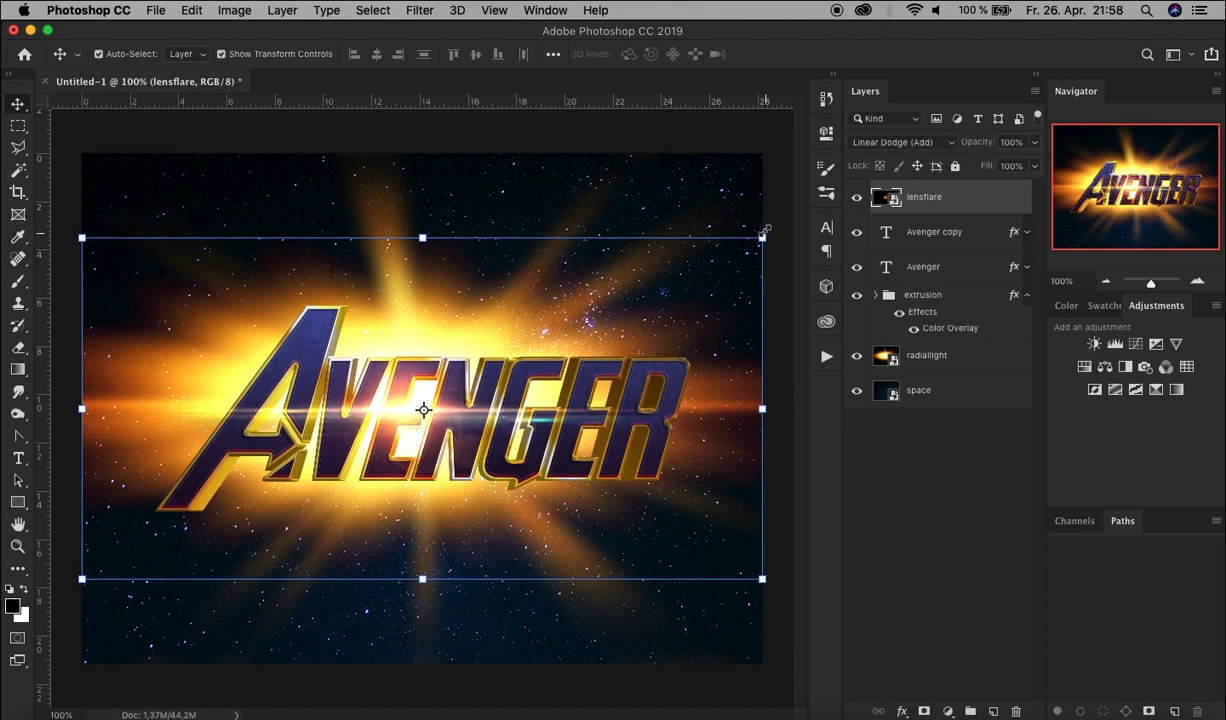
Scale the lens flare down to about 56%, position it over the middle letters of the text, and commit the transform.
left_click_drag(762, 238, 648, 292)
left_click_drag(506, 427, 510, 426)
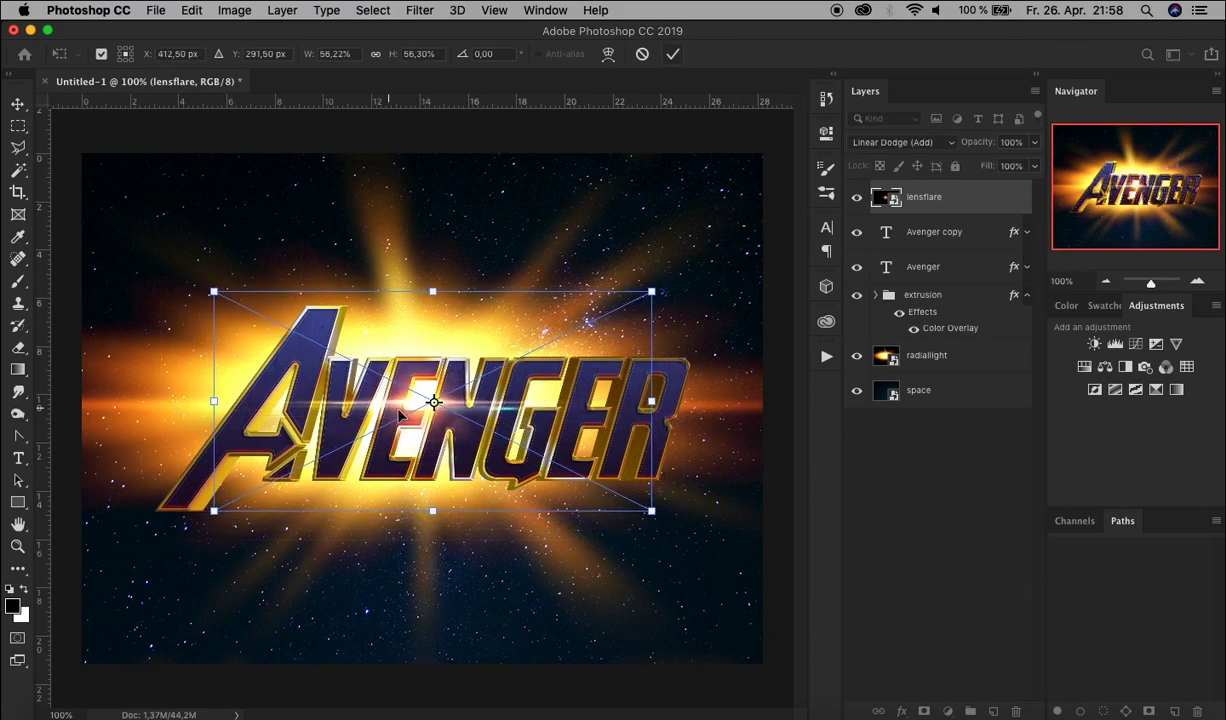
left_click(676, 56)
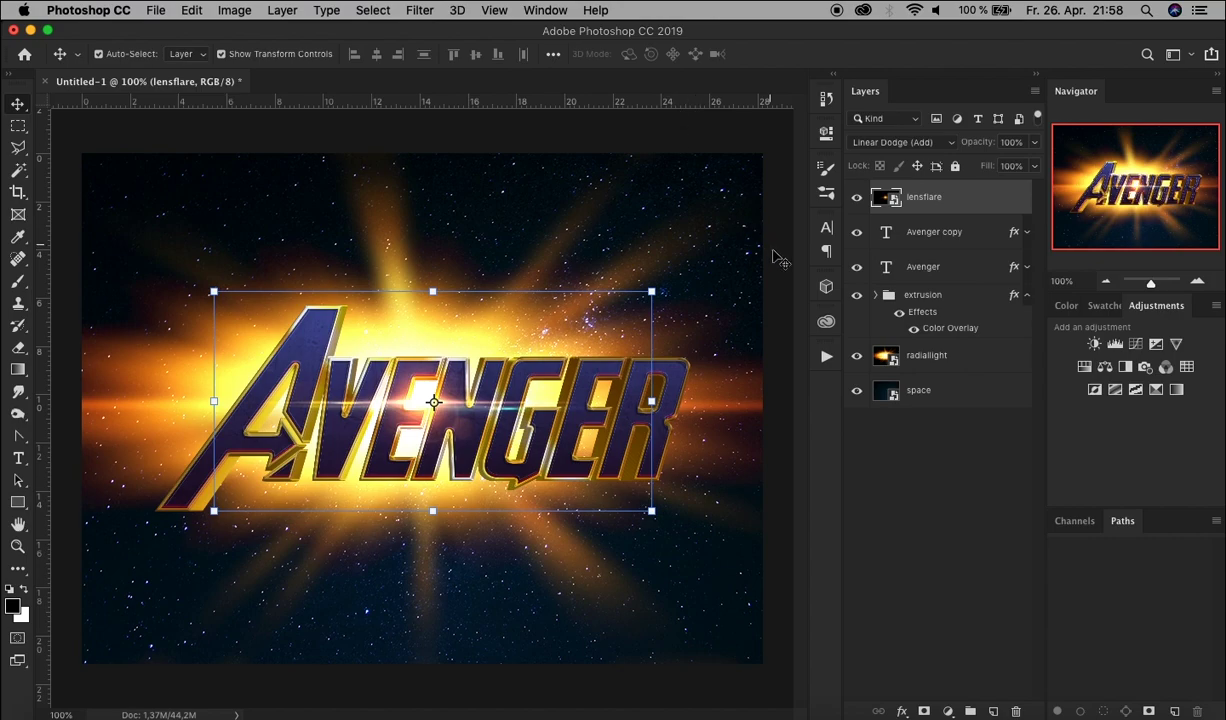
left_click(918, 483)
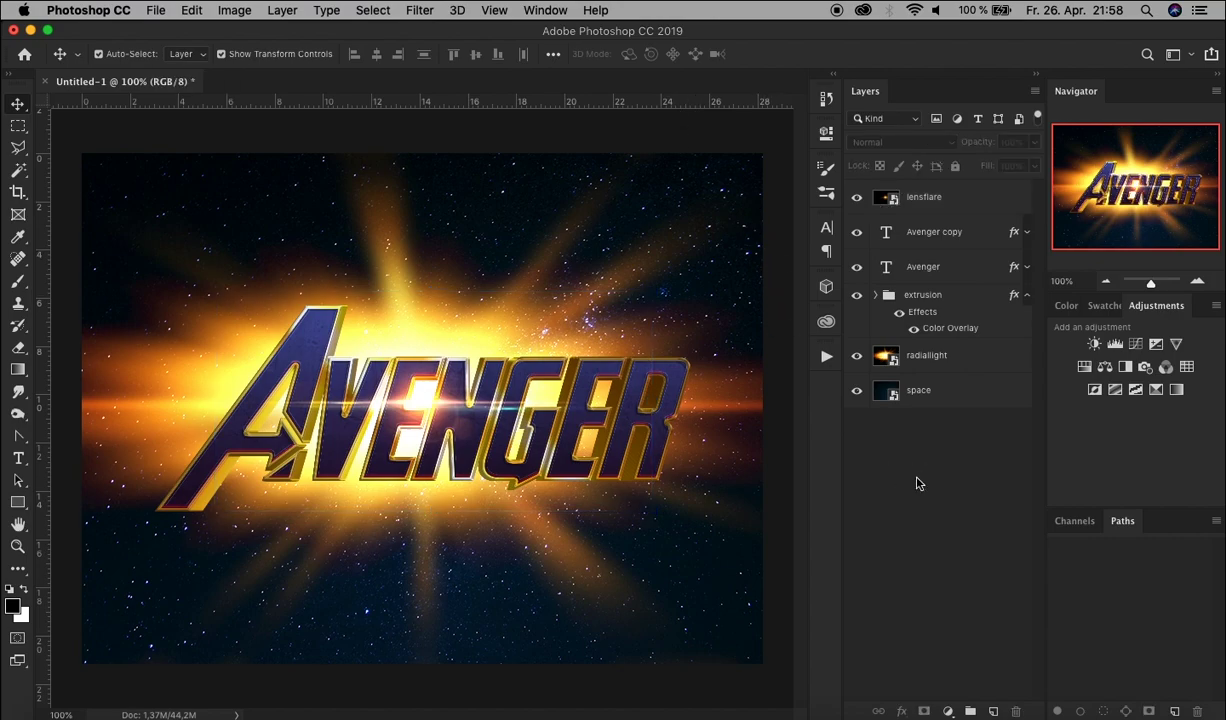